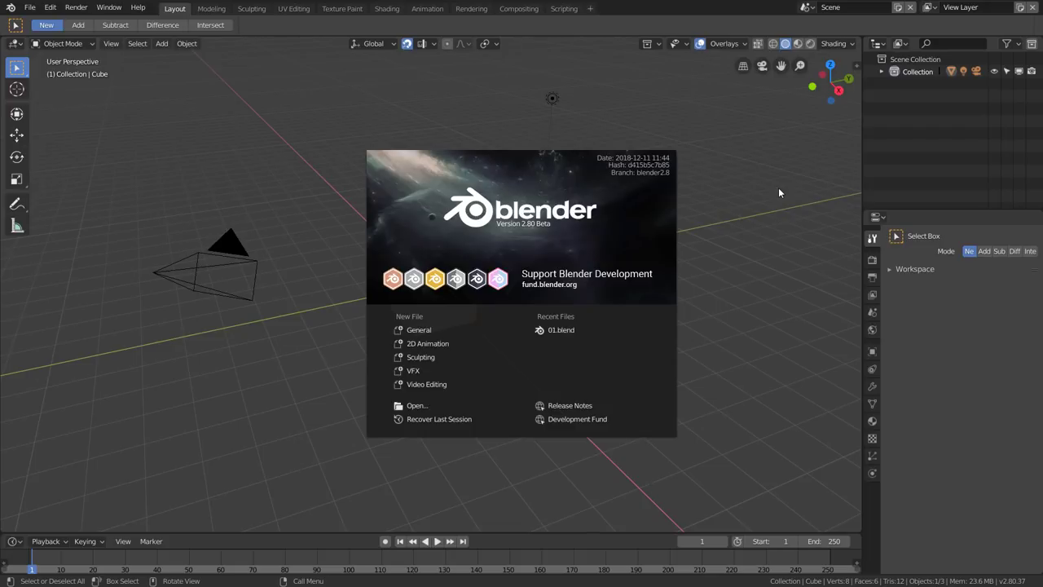
Close the splash screen to reveal the default cube, camera and light scene
left_click(778, 192)
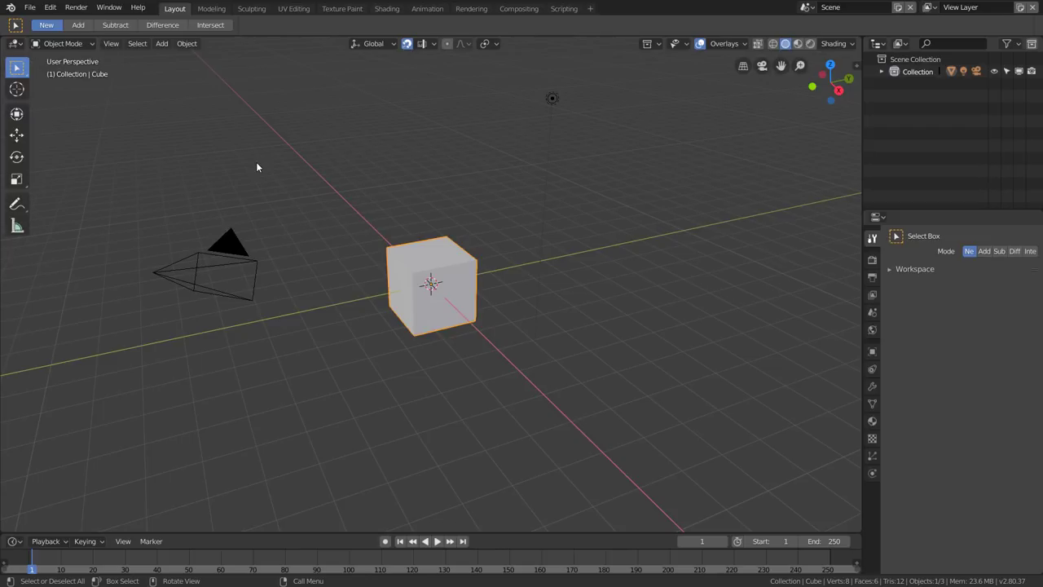
Activate the Move tool and test dragging the cube along Z and X, cancelling each move
left_click(17, 136)
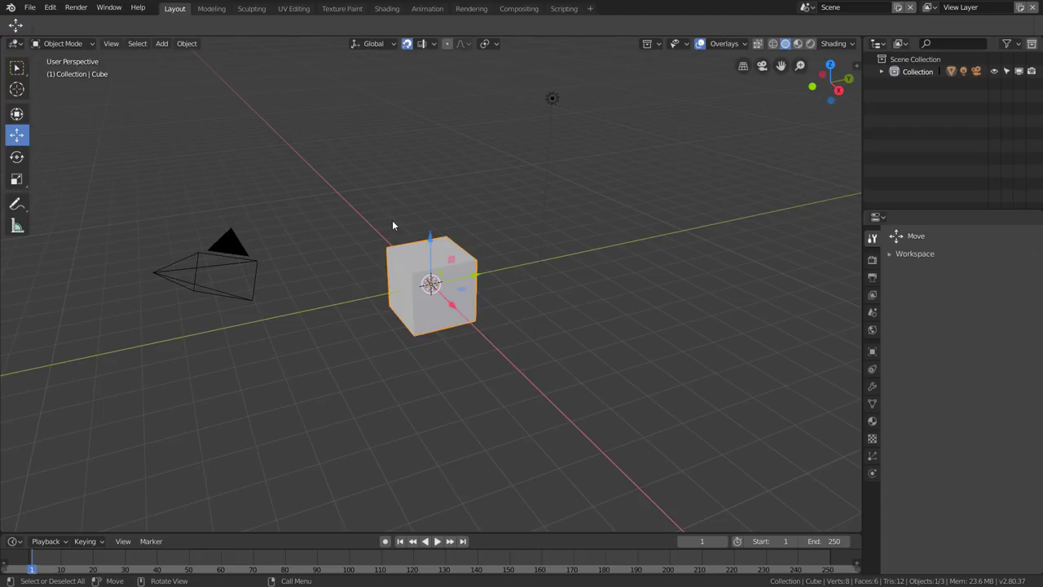
left_click_drag(429, 238, 427, 202)
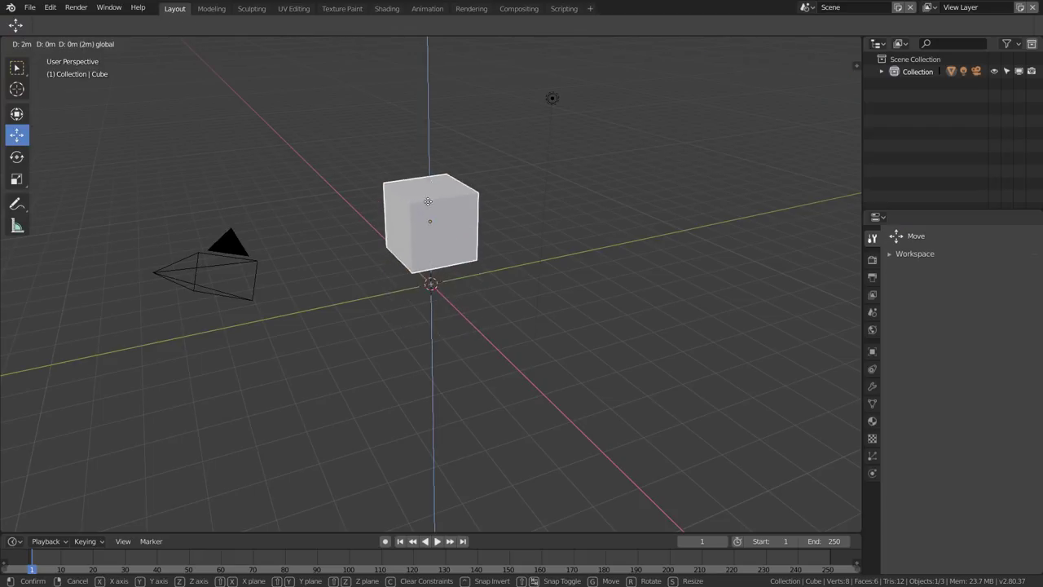
right_click(427, 201)
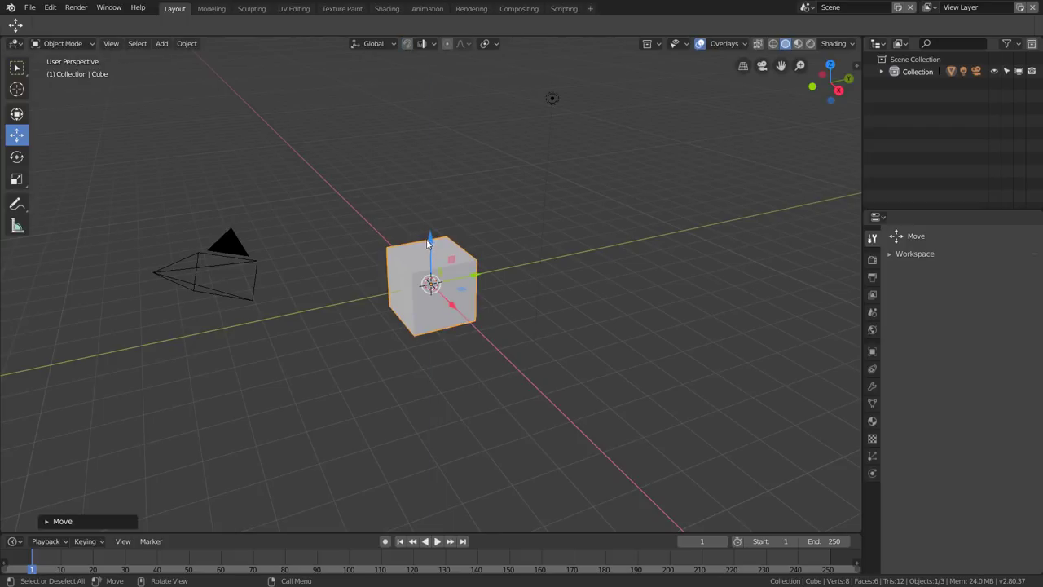
left_click(451, 304)
mouse_move(459, 315)
left_mouse_down()
mouse_move(484, 321)
mouse_move(472, 298)
mouse_move(644, 297)
mouse_move(375, 256)
mouse_move(606, 298)
mouse_move(389, 332)
mouse_move(479, 295)
left_mouse_up()
right_click(484, 321)
left_click(479, 295)
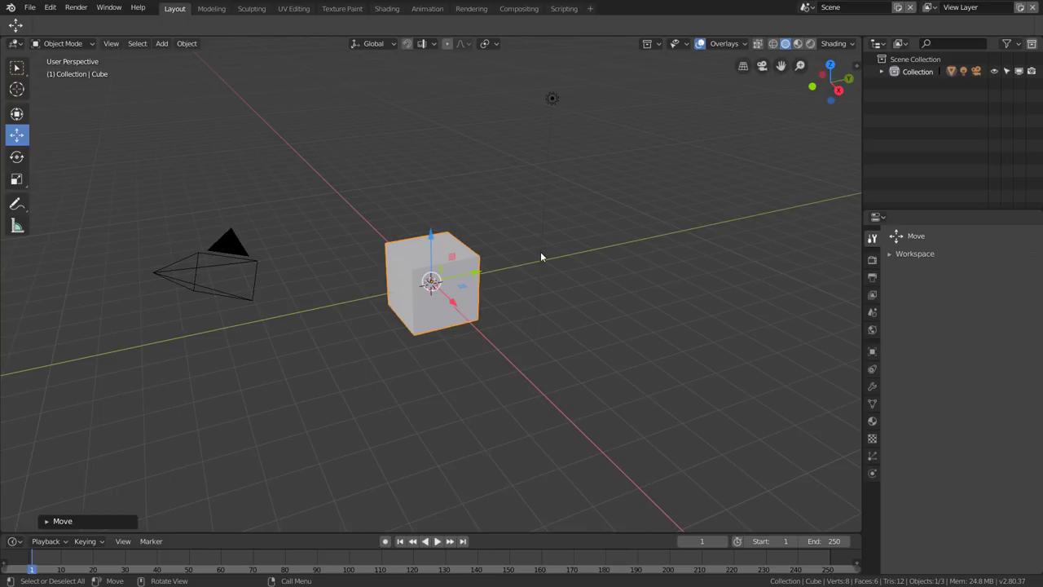
Move the cube with G restricted to the ground plane via Shift+Z, then confirm
key("g")
key("shift+z")
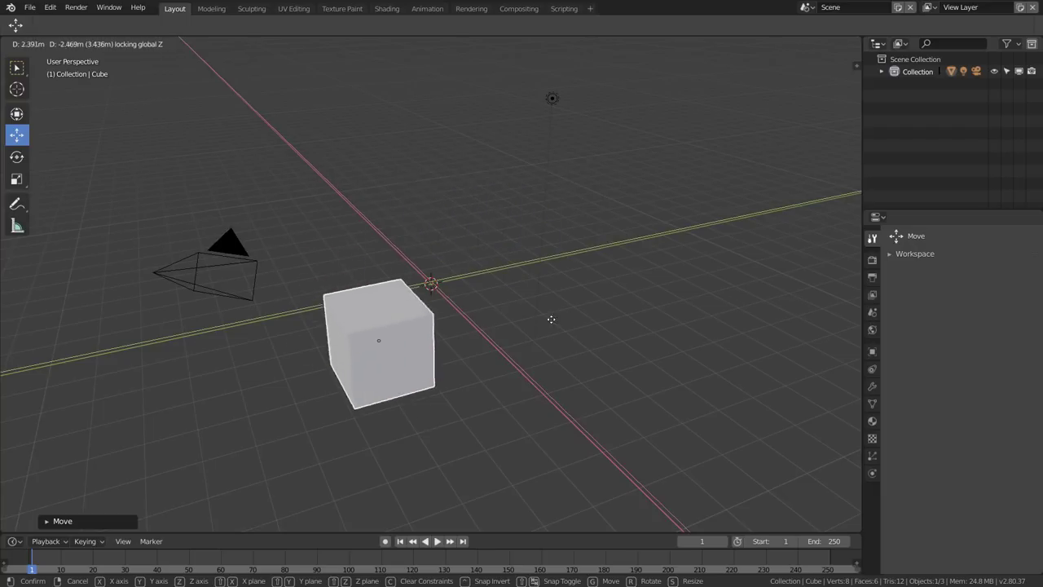
left_click(548, 236)
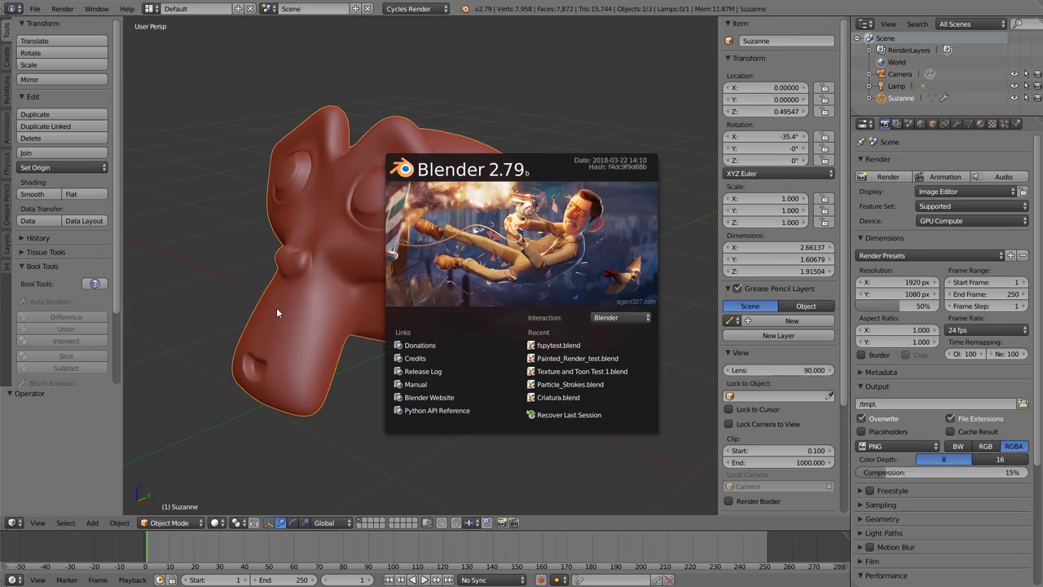
left_click(276, 307)
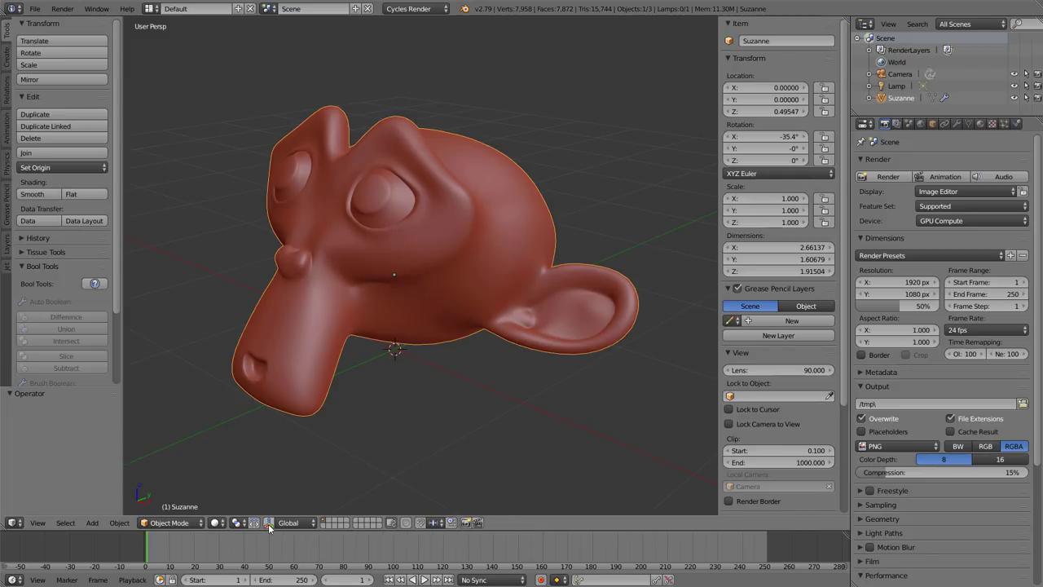
left_click(292, 522)
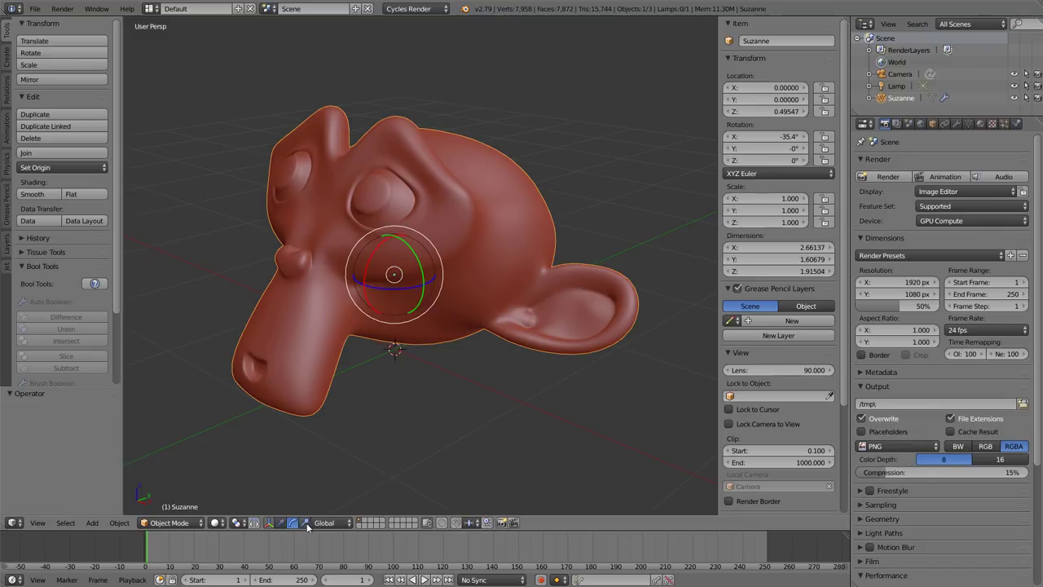
left_click(306, 523)
left_click(293, 522)
left_click_drag(423, 275, 500, 253)
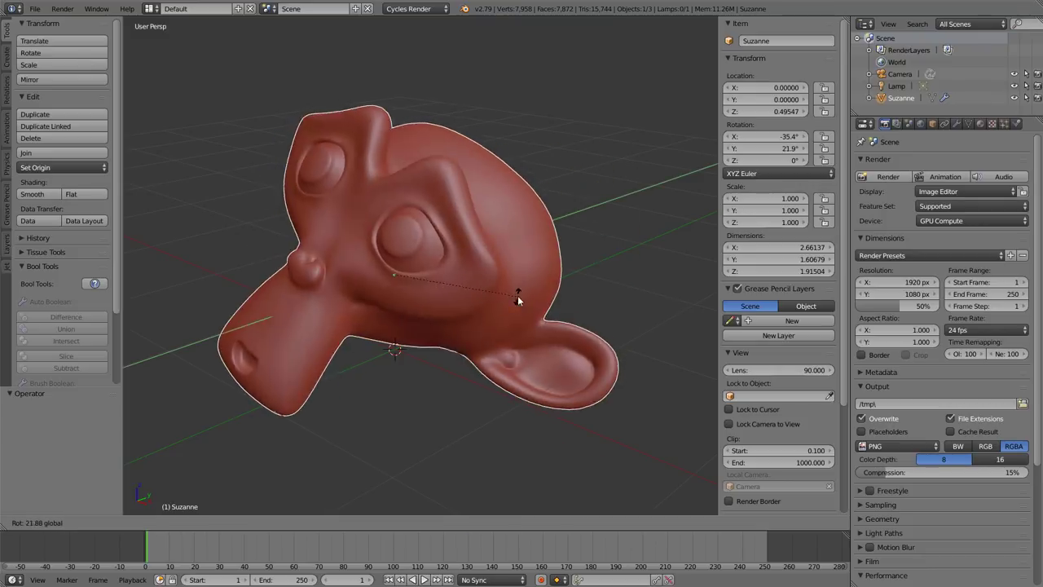
key("Escape")
left_click(281, 523)
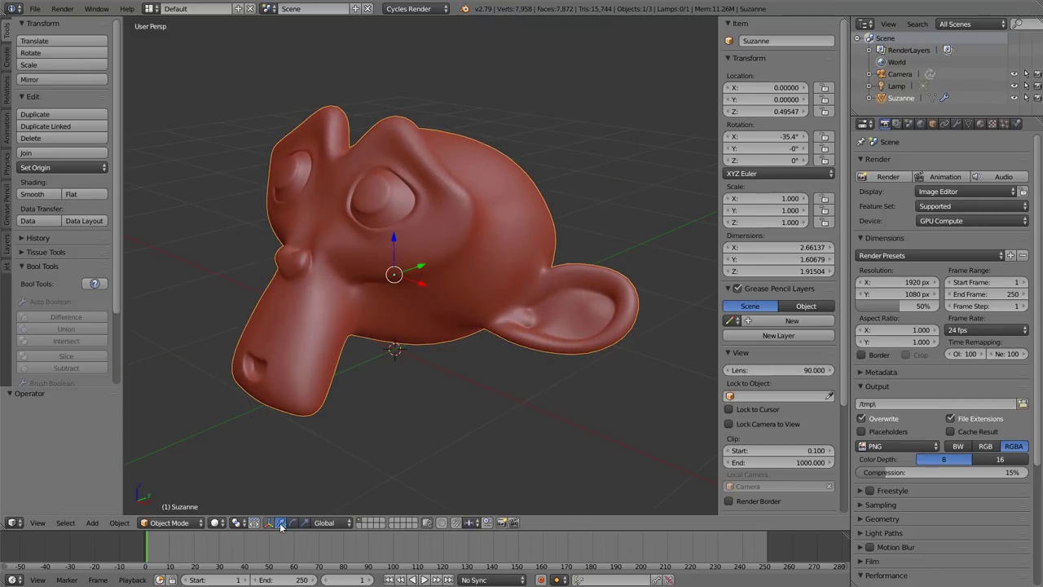
left_click_drag(396, 239, 406, 277)
key("Escape")
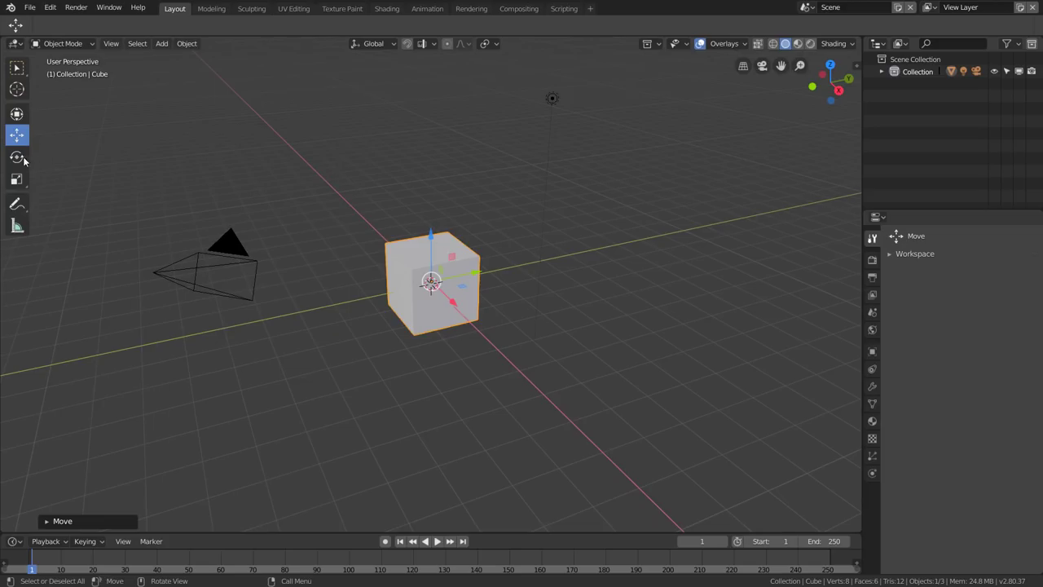
Cycle through the Rotate, Scale and Move tools, then pick the combined Transform tool
left_click(22, 158)
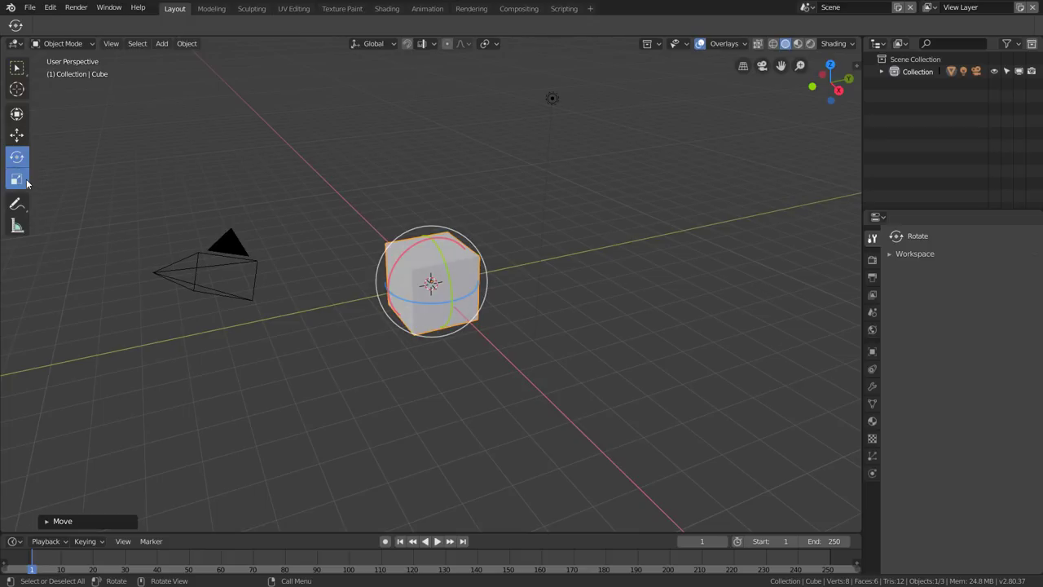
left_click(25, 180)
left_click(21, 135)
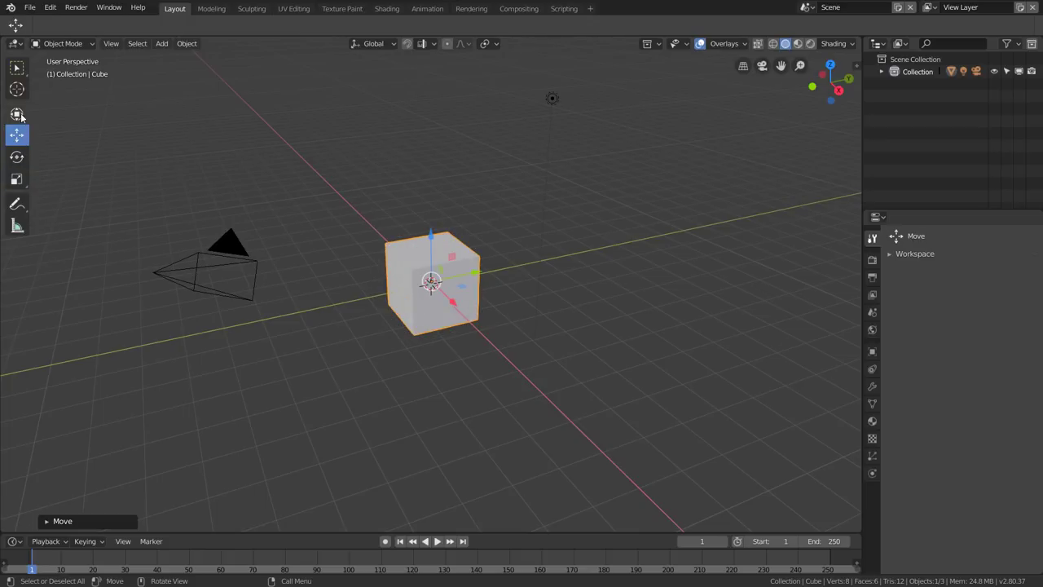
left_click(22, 119)
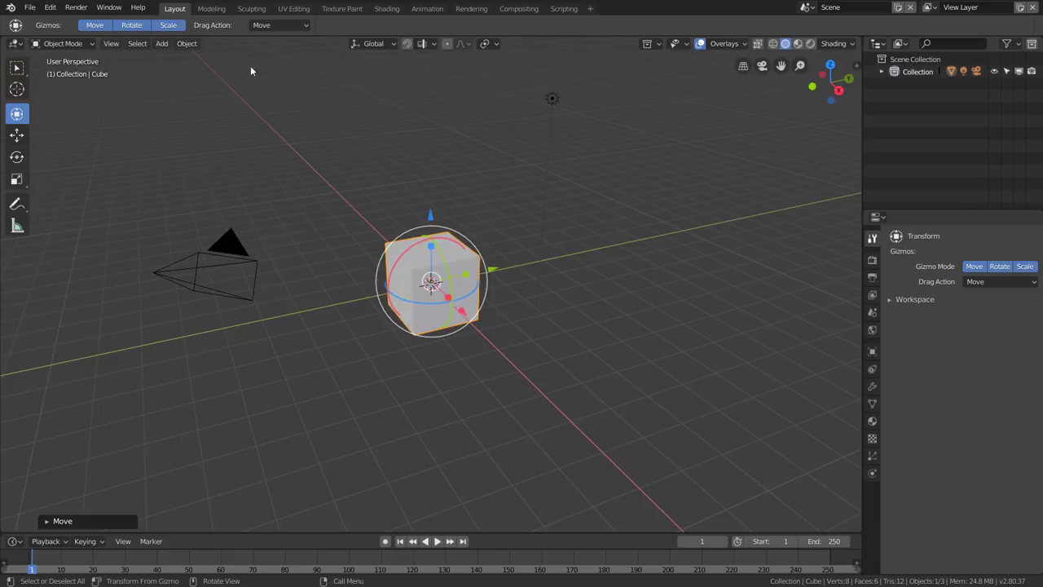
Toggle the Transform gizmo's move and rotation handles off and back on
left_click(99, 27)
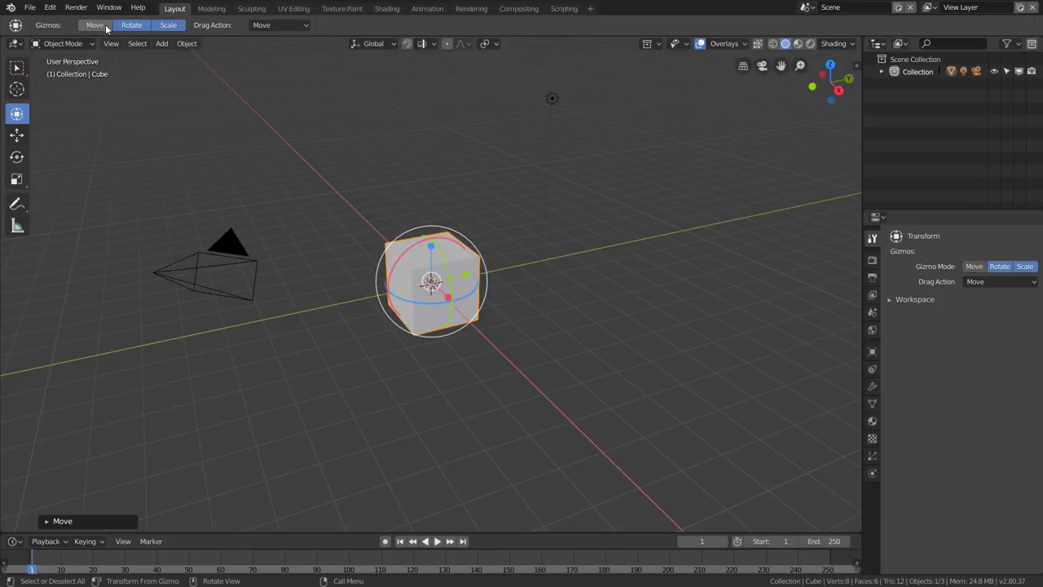
left_click(122, 27)
left_click(104, 27)
left_click(138, 28)
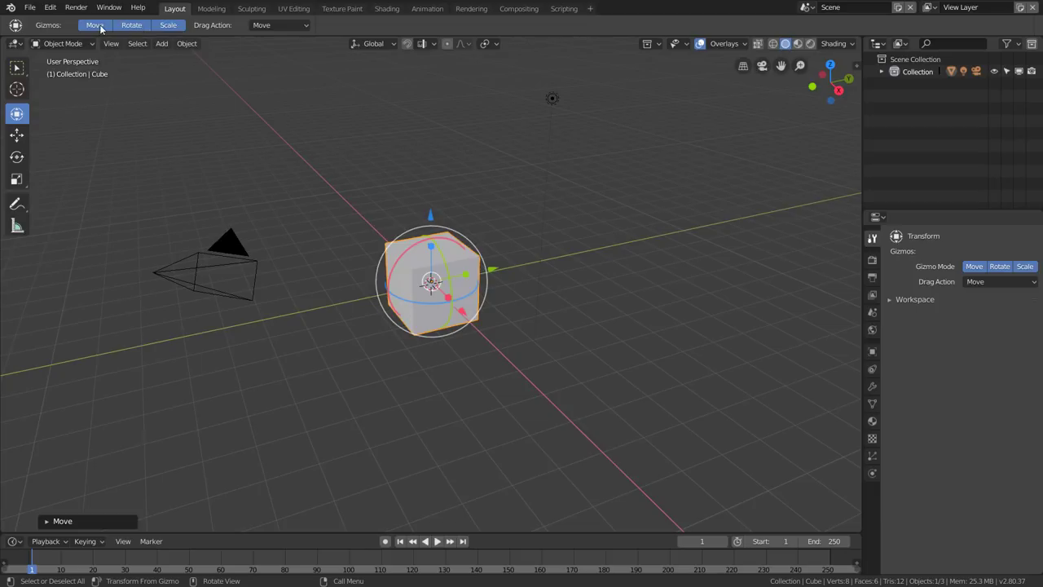
left_click(136, 29)
left_click(137, 29)
Try stretching the cube along Z and moving it along Y, cancelling both, then hide the toolbar
left_click_drag(430, 245, 432, 222)
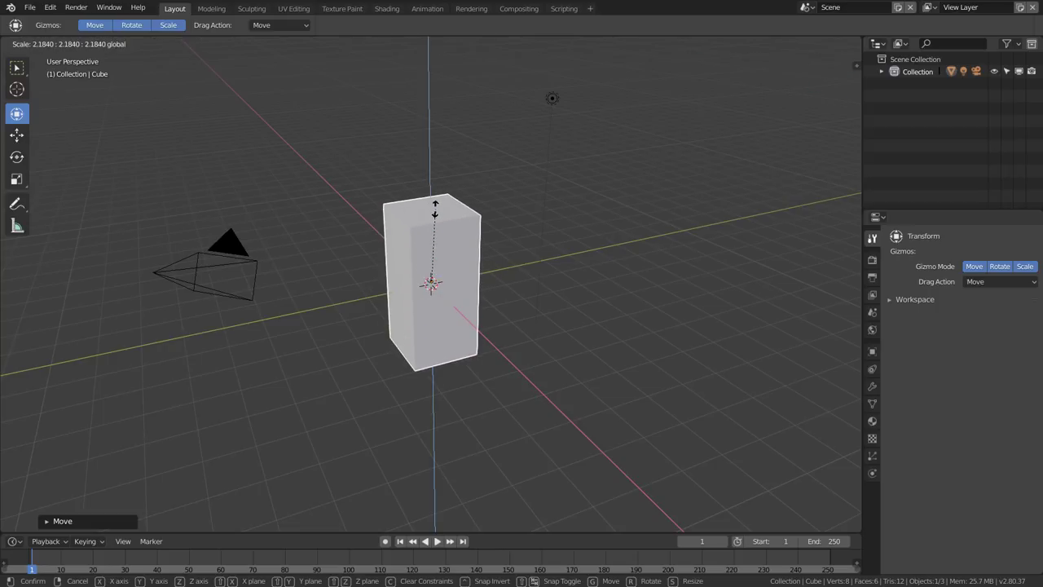
key("Escape")
mouse_move(489, 268)
left_mouse_down()
mouse_move(517, 263)
mouse_move(548, 277)
left_mouse_up()
key("Escape")
key("Escape")
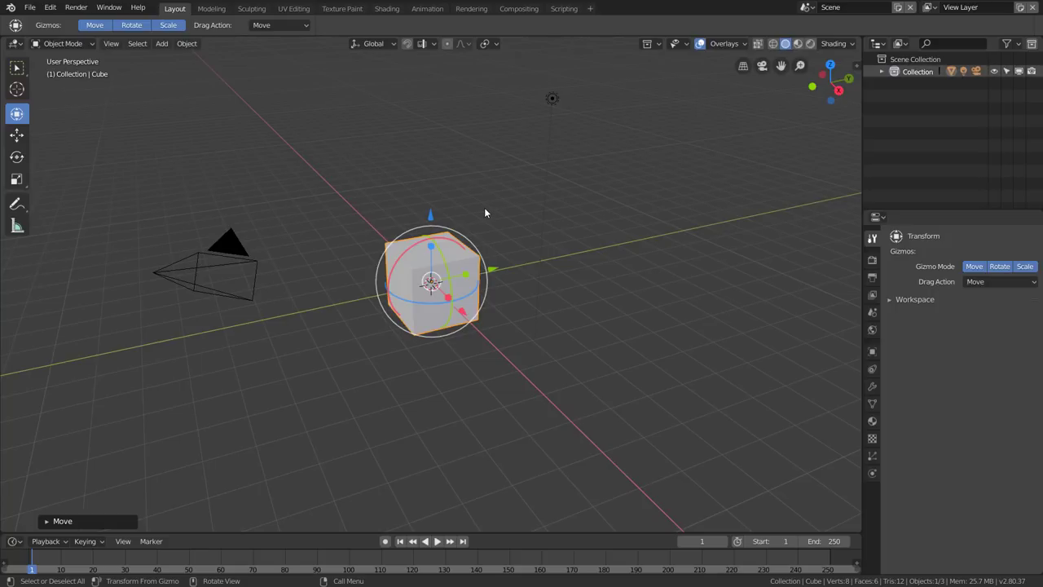
key("t")
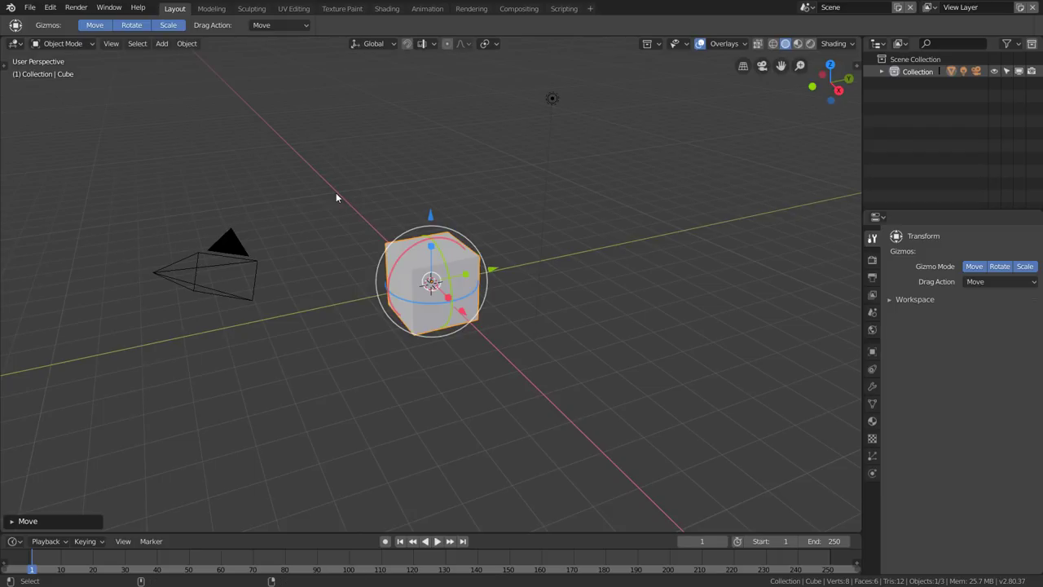
Make the viewport fullscreen, toggle the toolbar and Shift+Space tool popup, then enter Edit Mode
key("ctrl+alt+space")
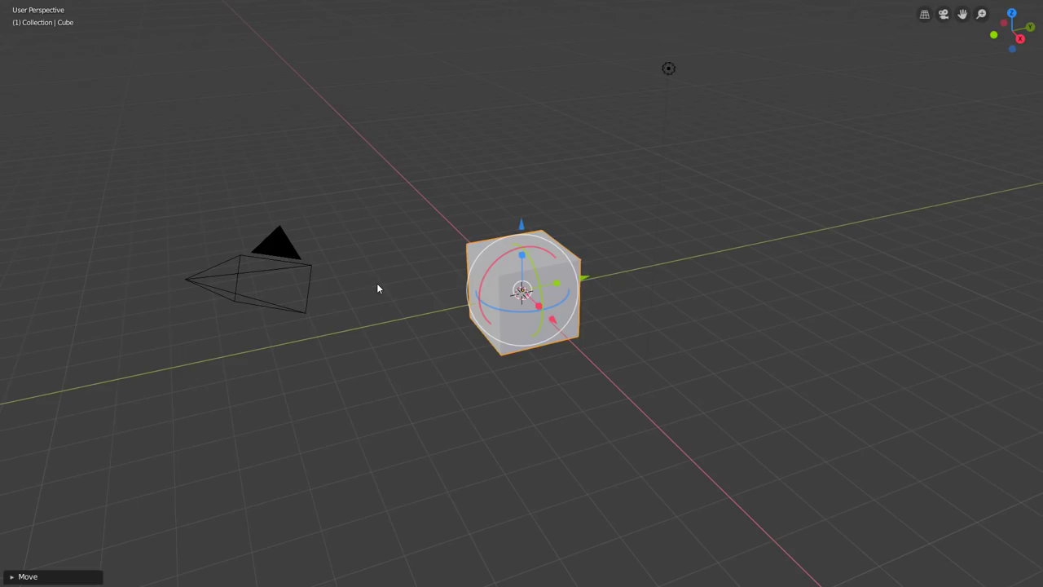
key("t")
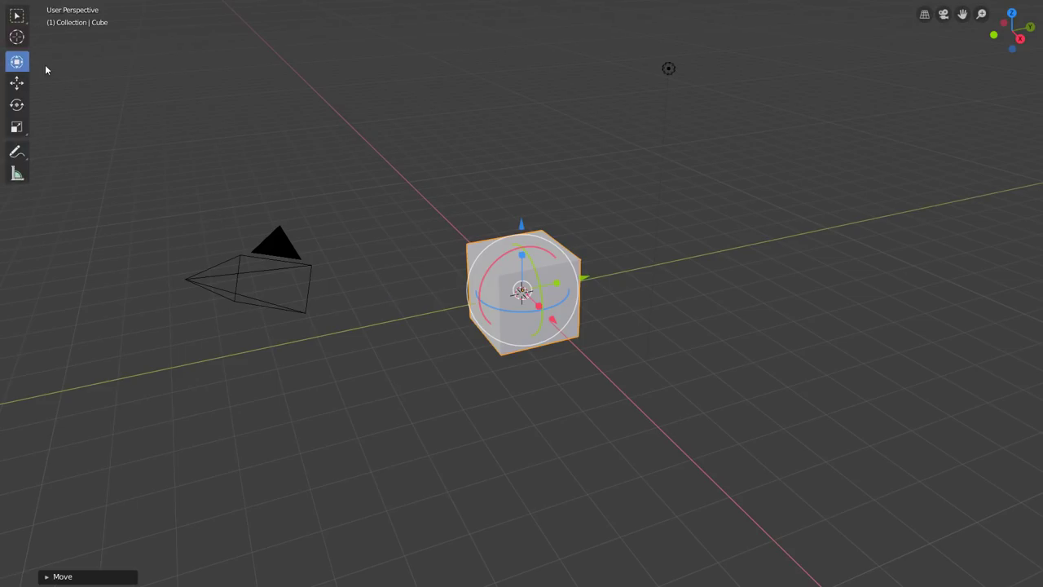
key("t")
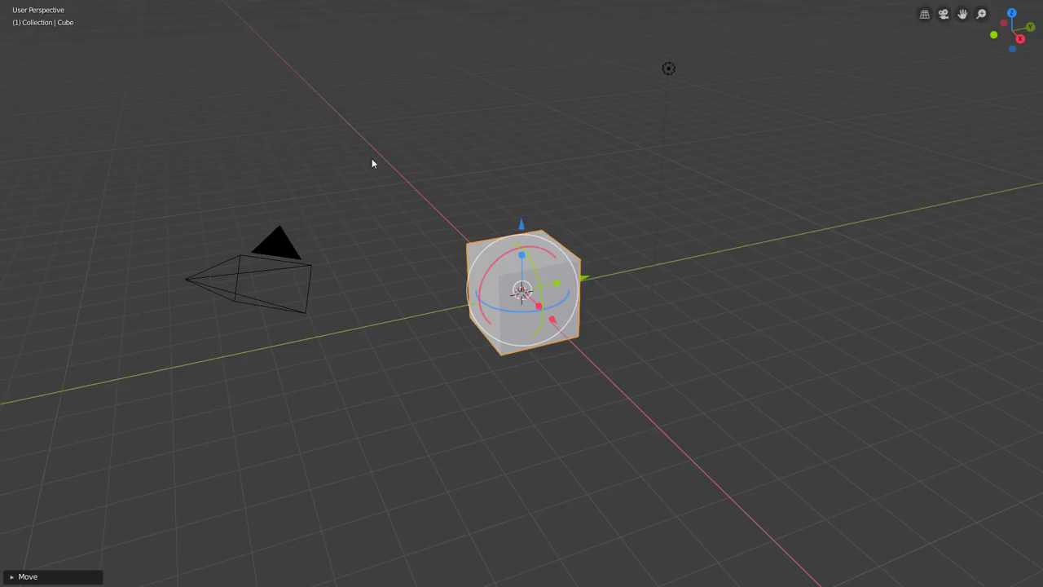
key("shift+space")
key("t")
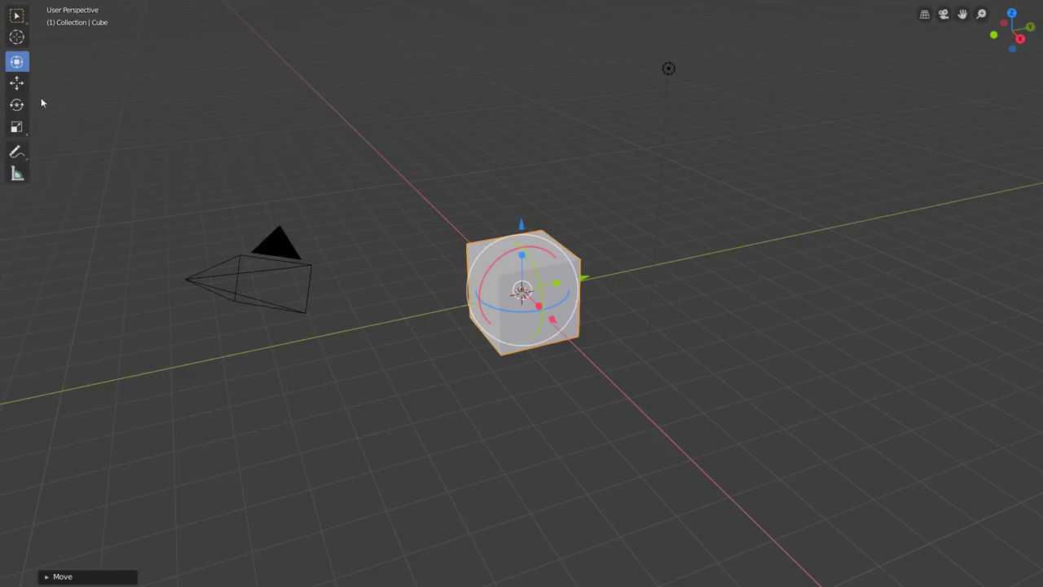
key("Tab")
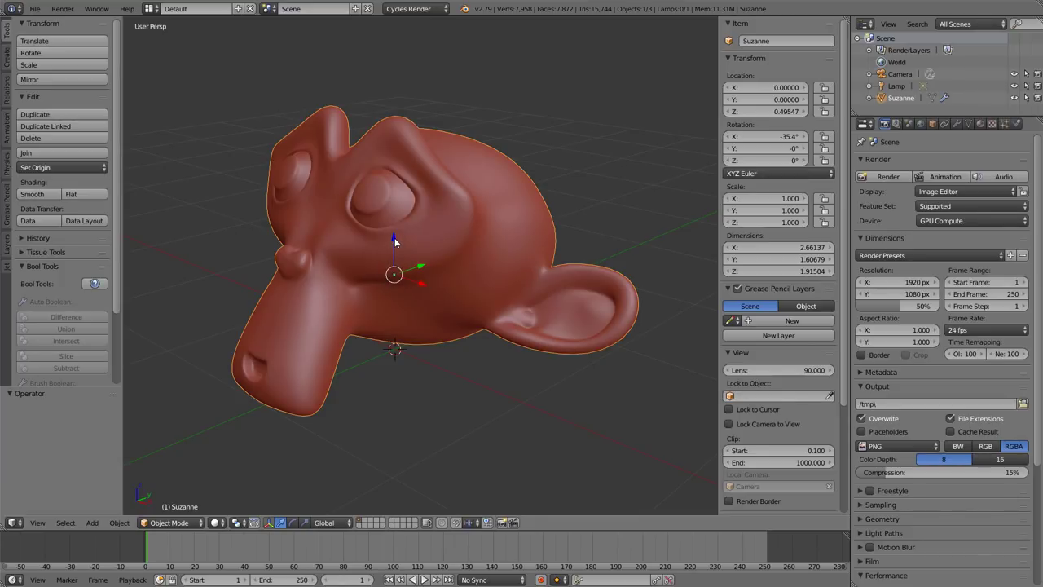
Drag Suzanne up along Z to 0.75706 and bring up the Translate redo panel with F6
left_click_drag(394, 240, 394, 198)
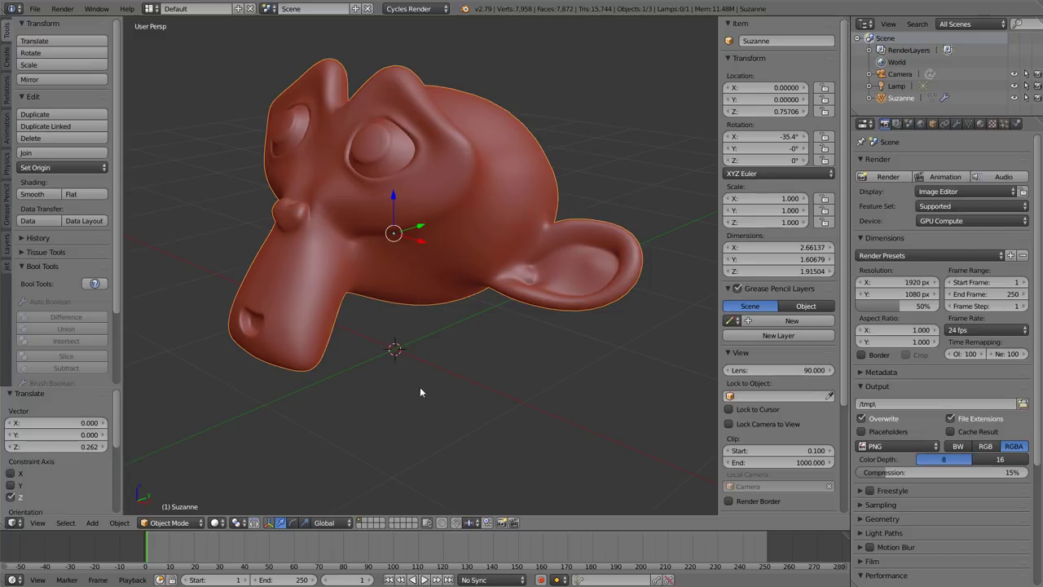
key("F6")
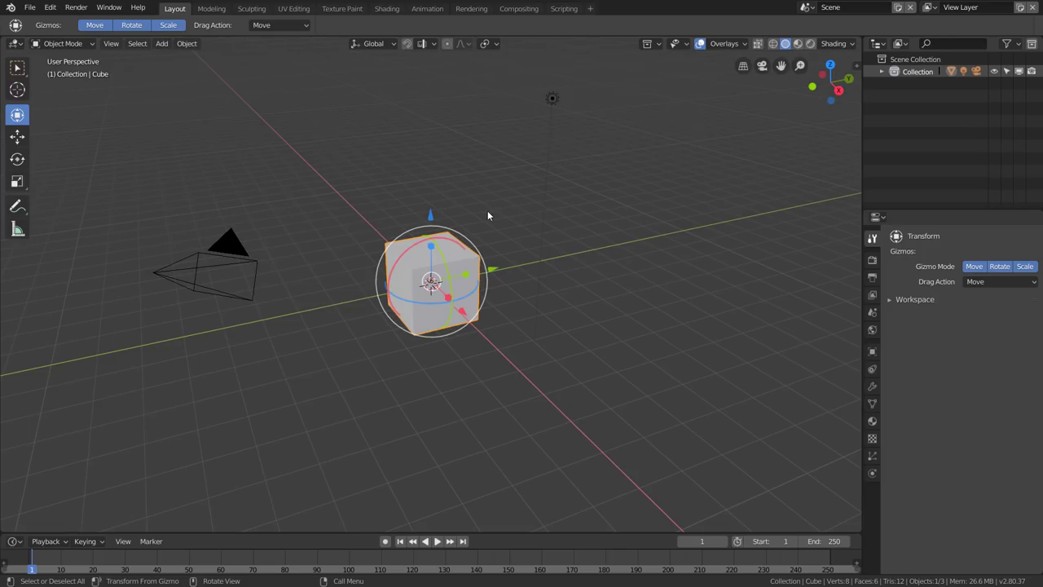
Cycle through the Move, Rotate and Scale tools, ending on the combined Transform tool
left_click(18, 137)
left_click(21, 159)
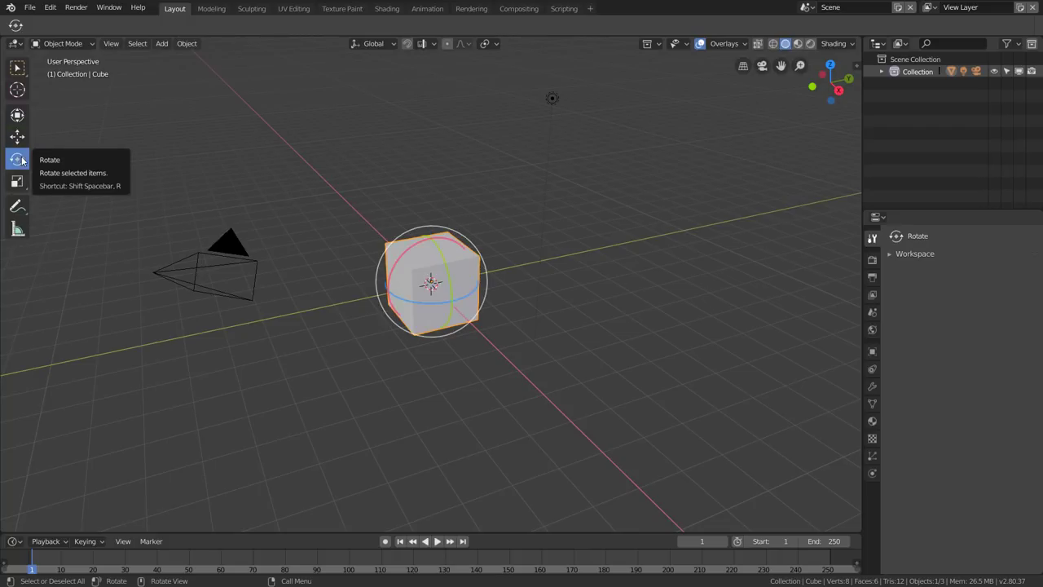
left_click(18, 181)
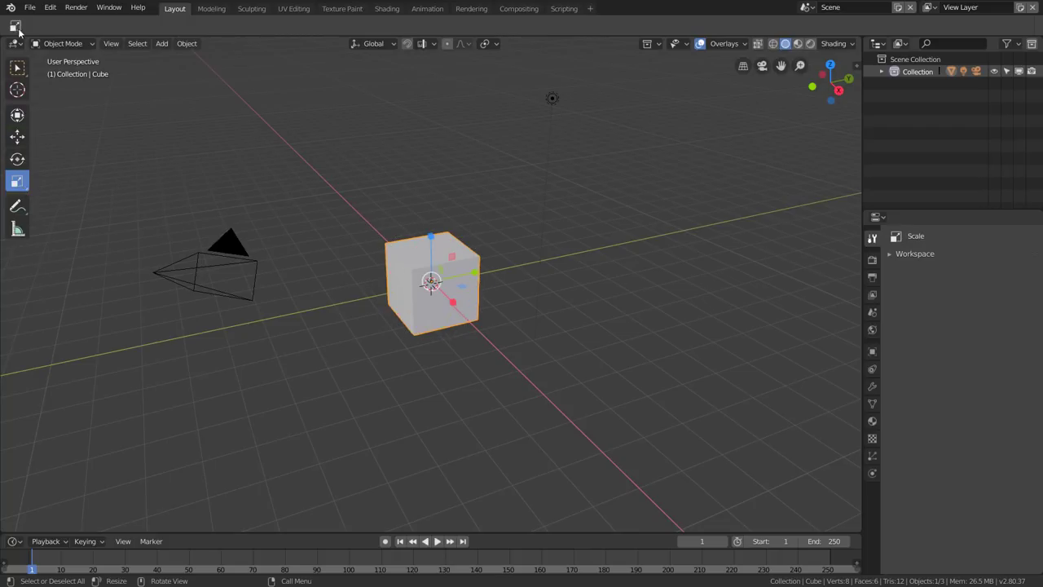
left_click(17, 160)
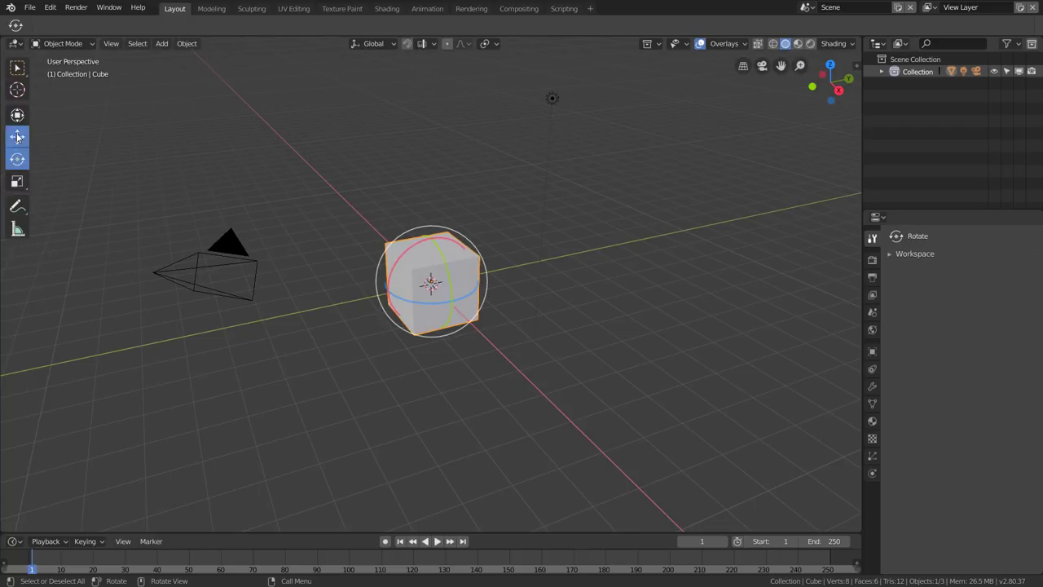
left_click(18, 137)
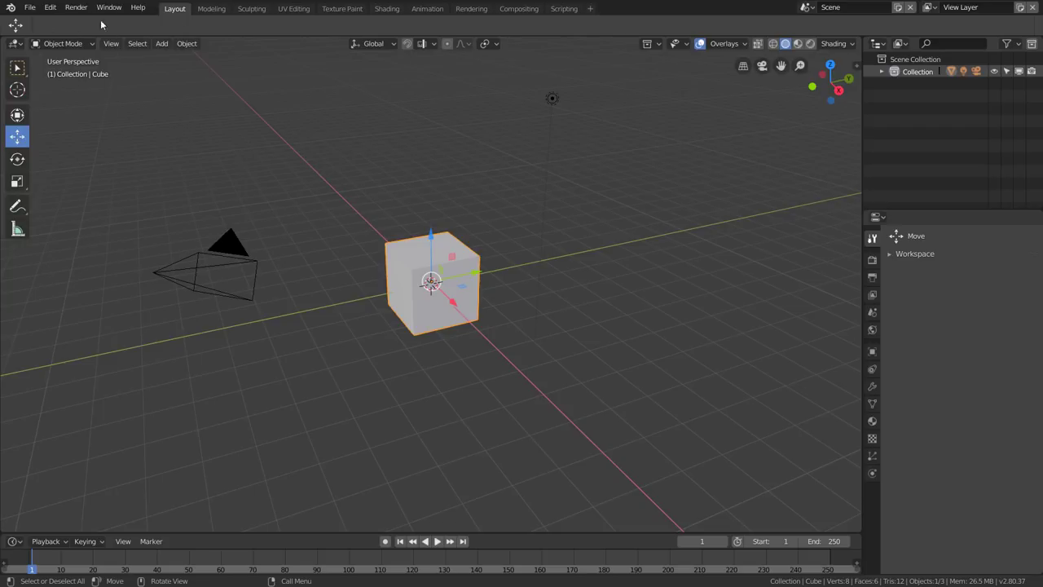
left_click(25, 116)
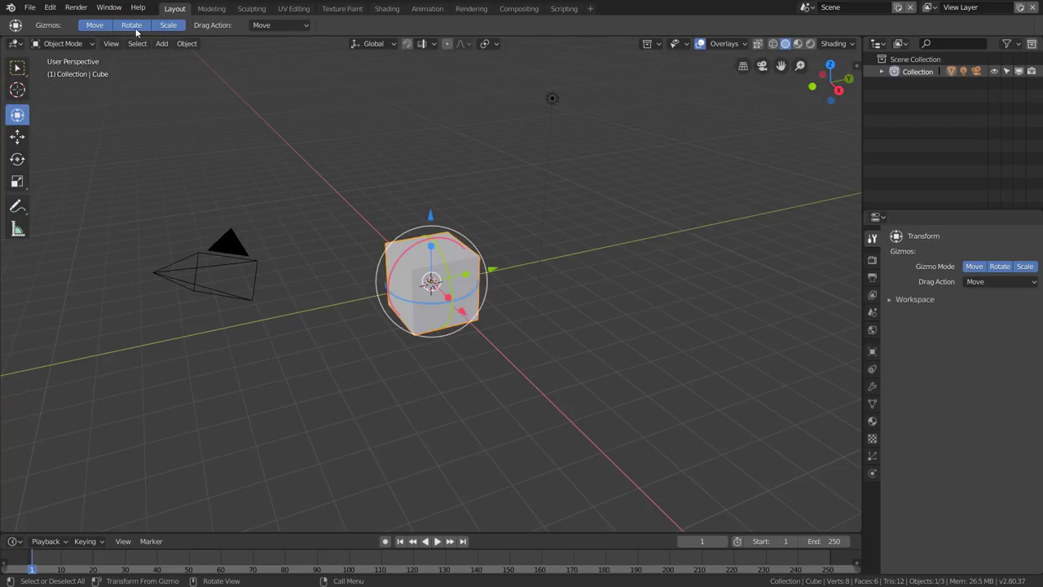
Leave the Transform tool's Drag Action on Move and activate the Cursor tool
left_click(300, 26)
left_click(298, 27)
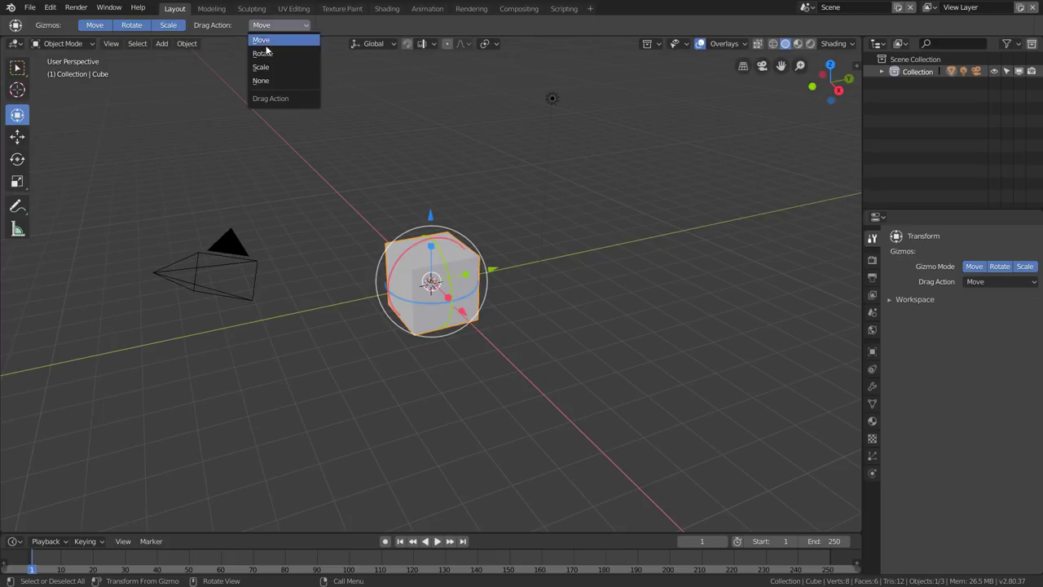
left_click(219, 30)
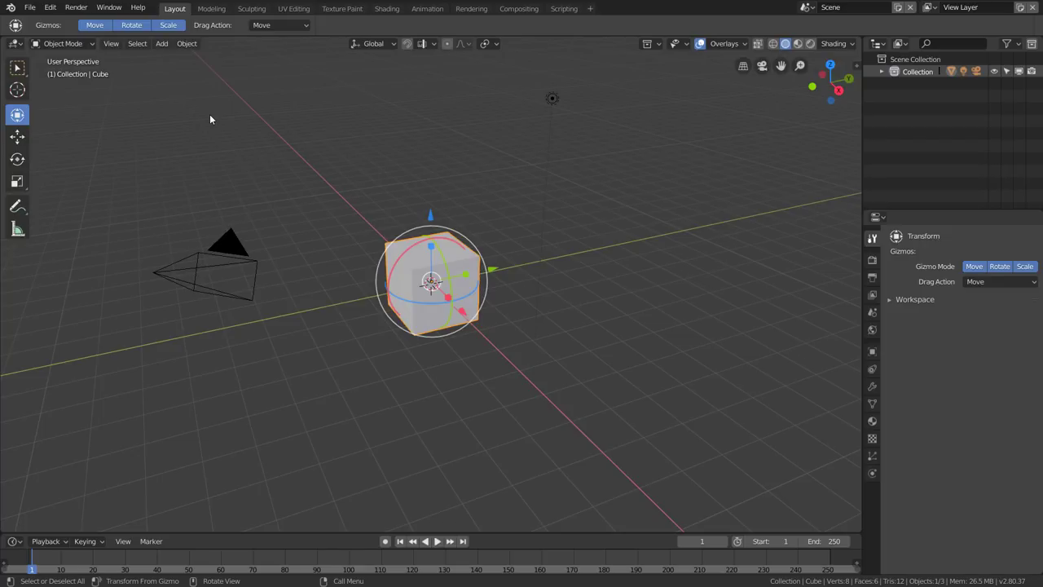
left_click(18, 92)
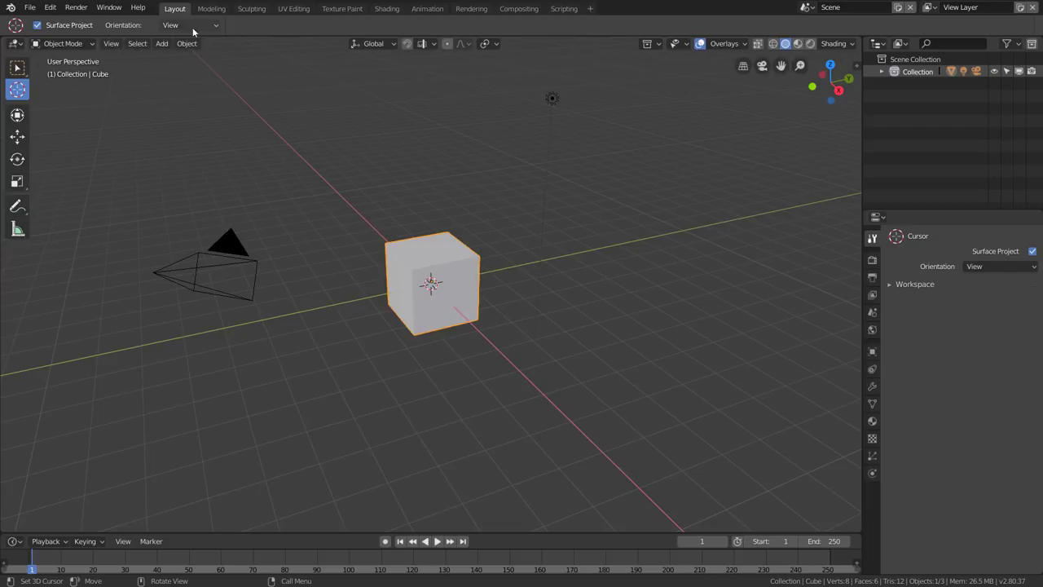
Review the cursor Orientation options, keeping View, and activate the Select Box tool
left_click(213, 25)
left_click(18, 70)
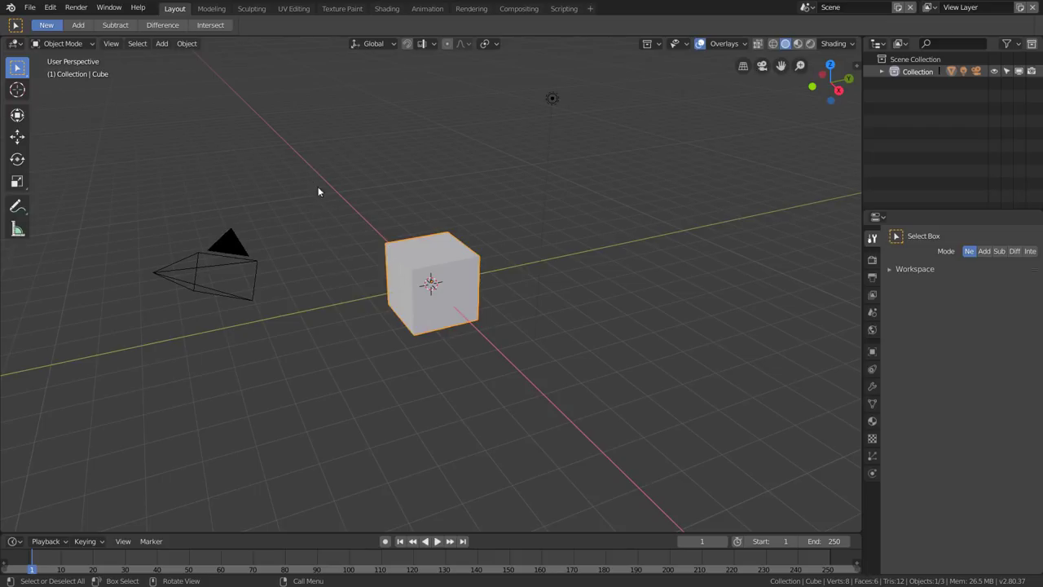
Box-select the cube together with the light, then with the camera, and clear the selection
left_click_drag(307, 177, 556, 413)
left_click_drag(633, 87, 399, 241, "ctrl")
left_click_drag(163, 207, 373, 339, "shift")
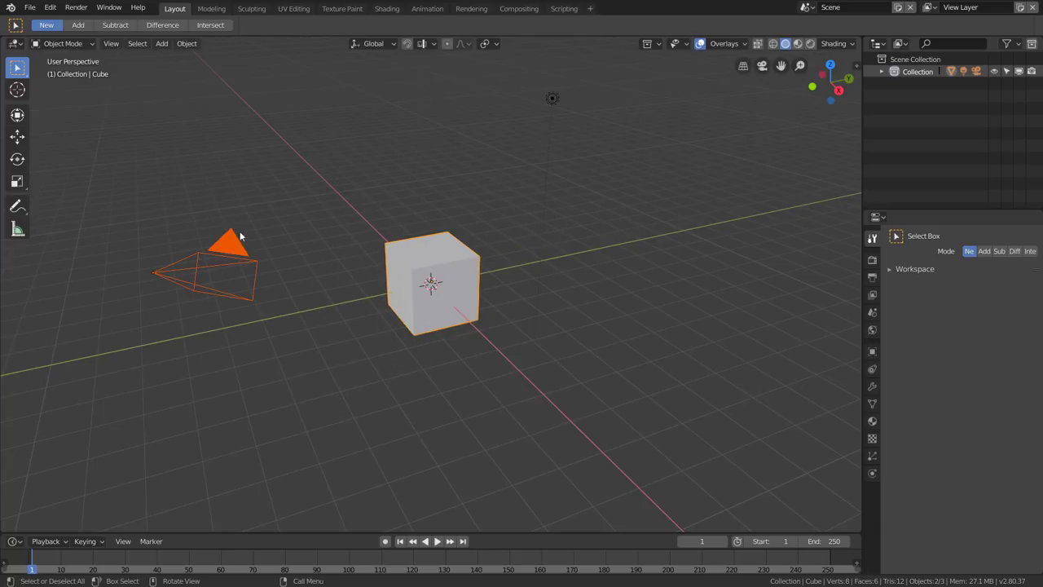
left_click_drag(156, 188, 500, 353)
left_click(367, 149)
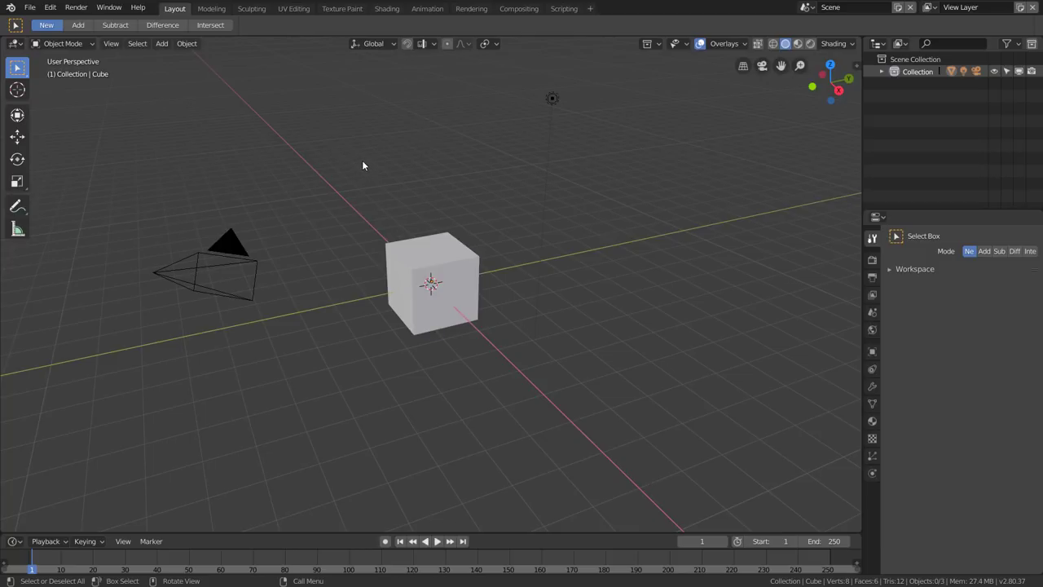
Click-select the cube, camera and light in turn, ending with the cube box-selected alone
left_click(450, 262)
left_click(228, 263)
left_click(431, 261)
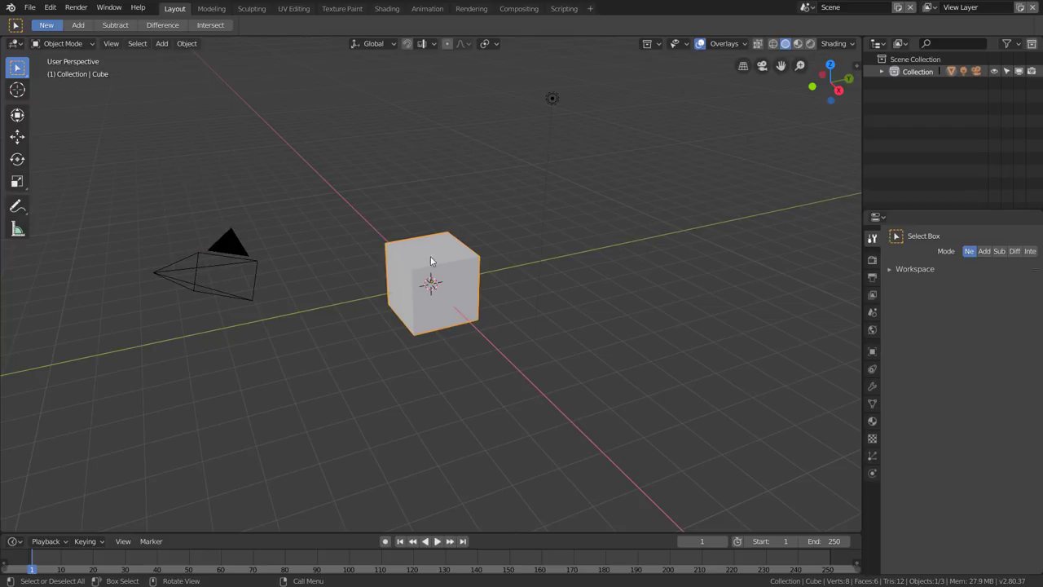
left_click(550, 99)
left_click(429, 249)
left_click_drag(269, 155, 508, 349)
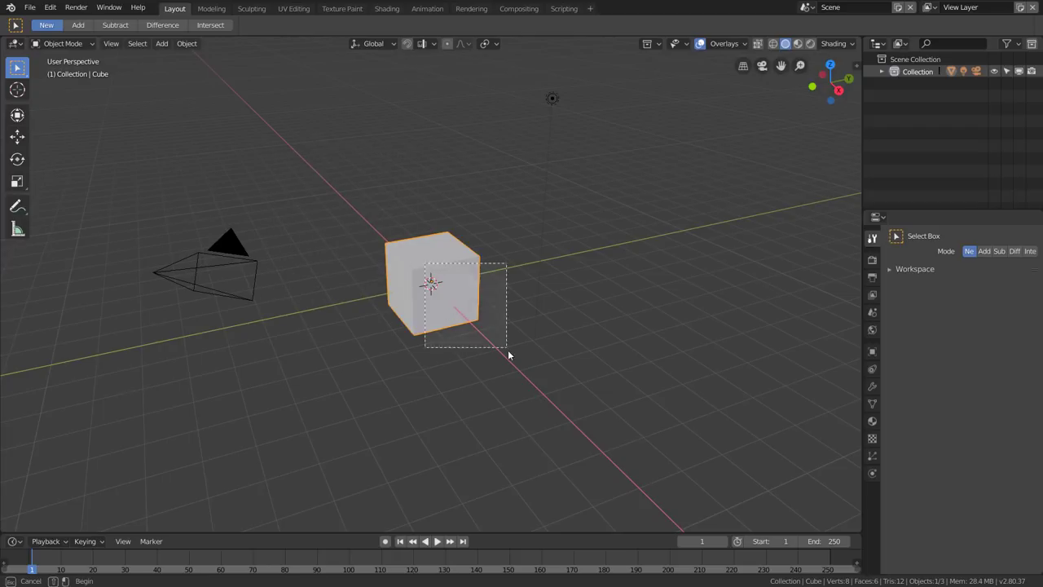
Use B box selection to add then remove the light, leaving only the cube selected
key("b")
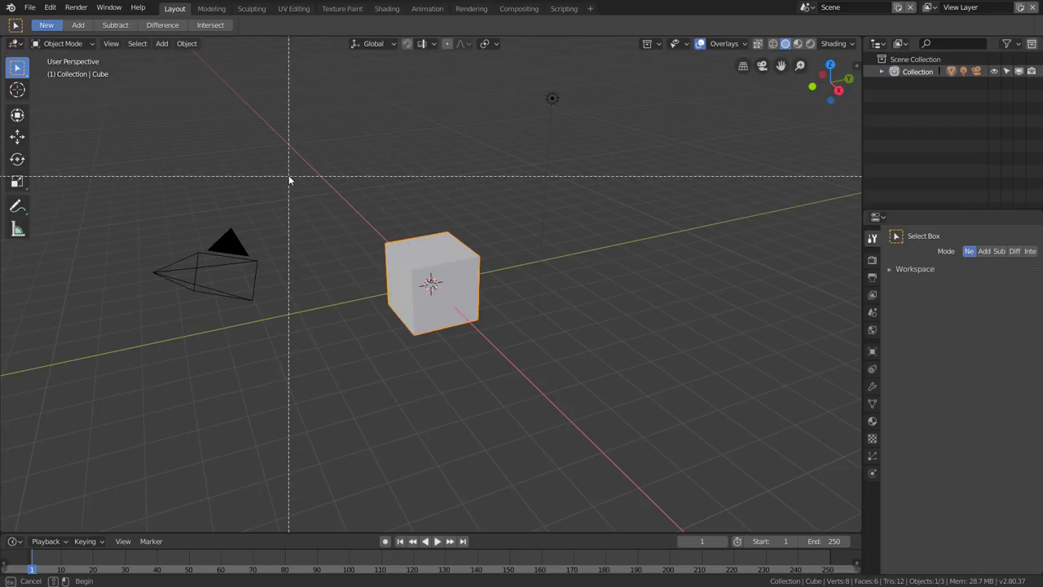
left_click_drag(261, 132, 608, 420)
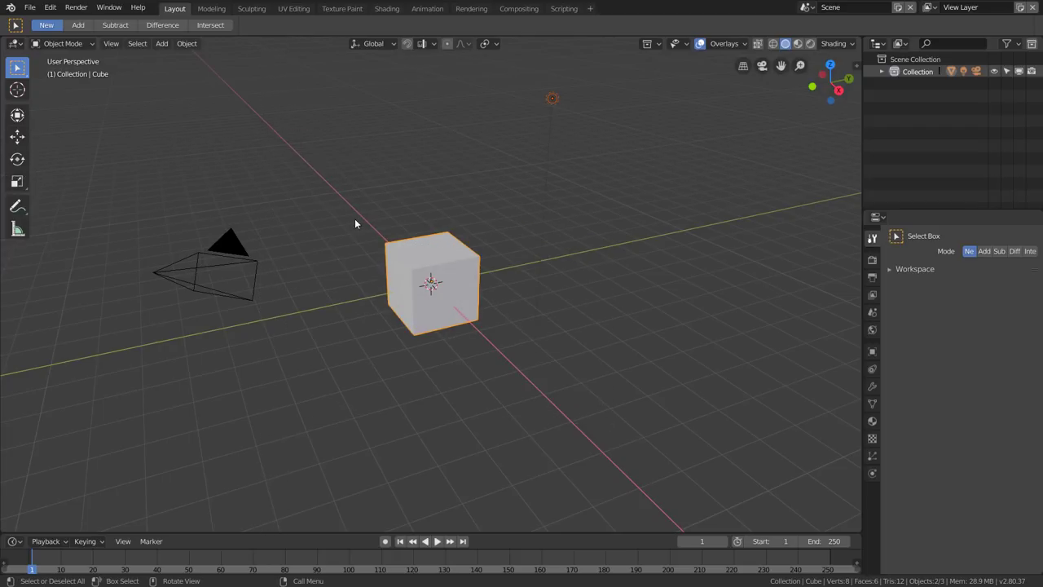
key("b")
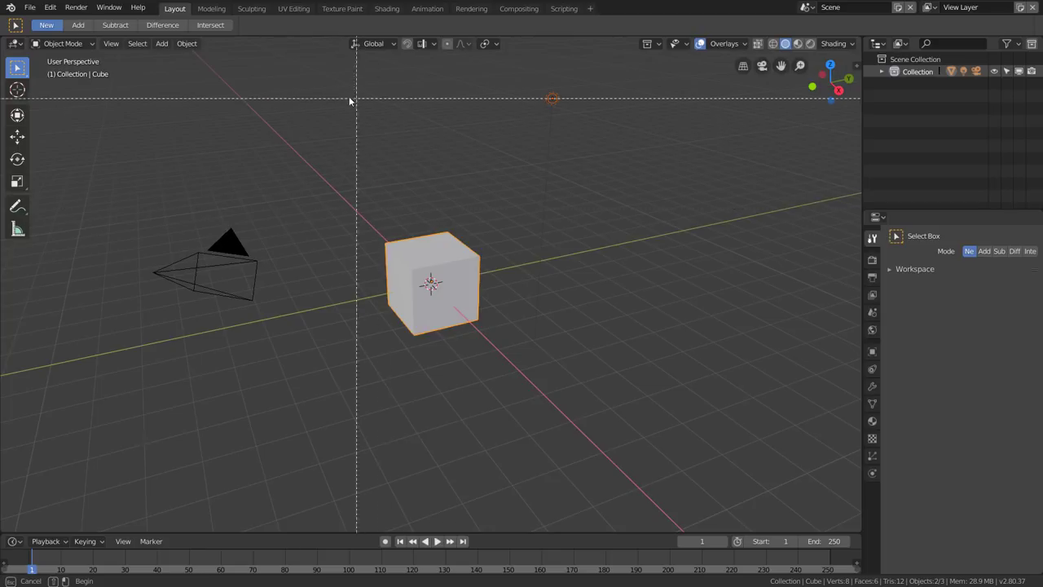
left_click_drag(311, 68, 638, 195)
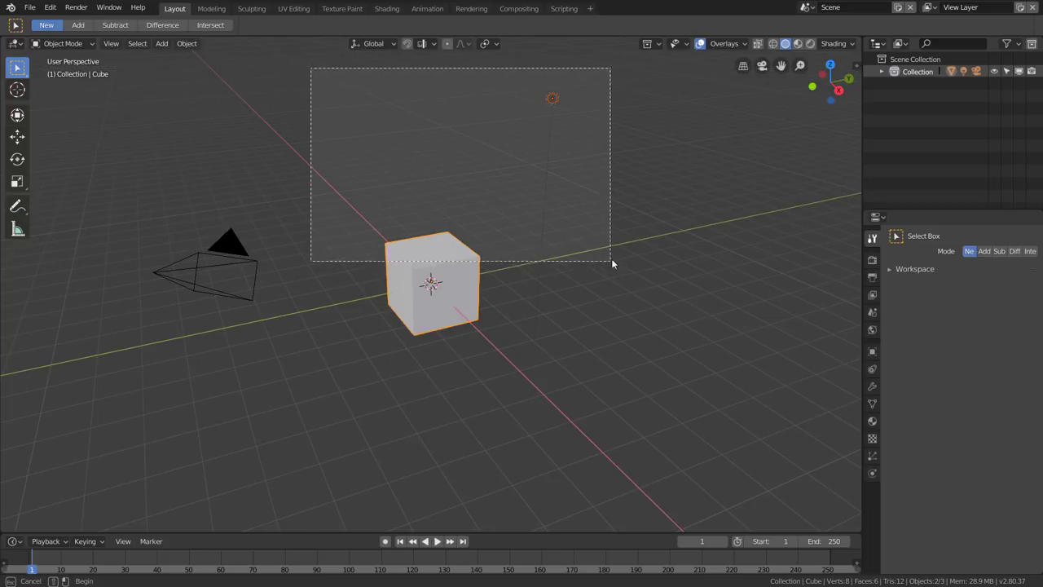
middle_click_drag(638, 193, 638, 193)
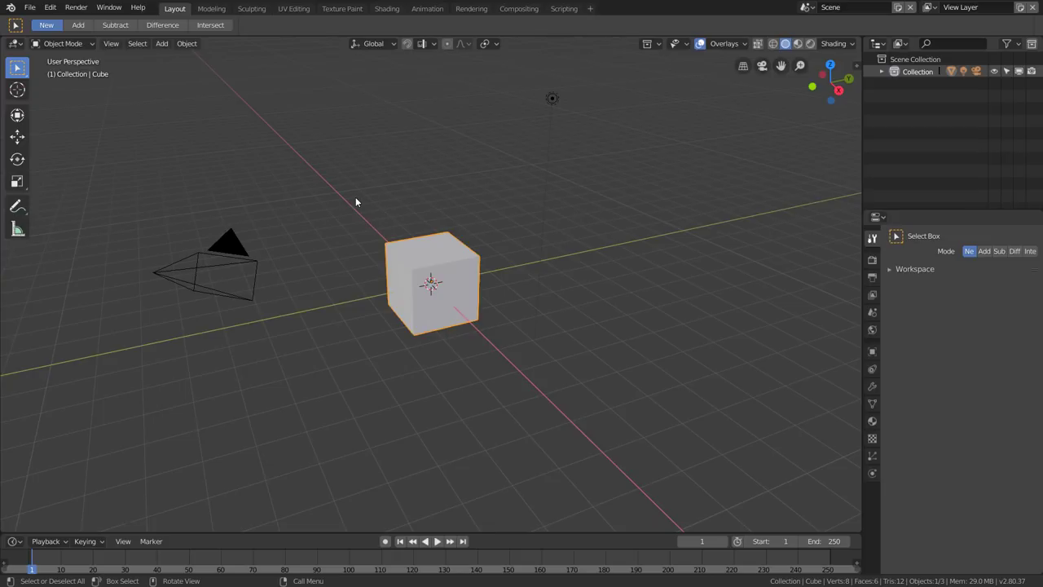
key("alt+a")
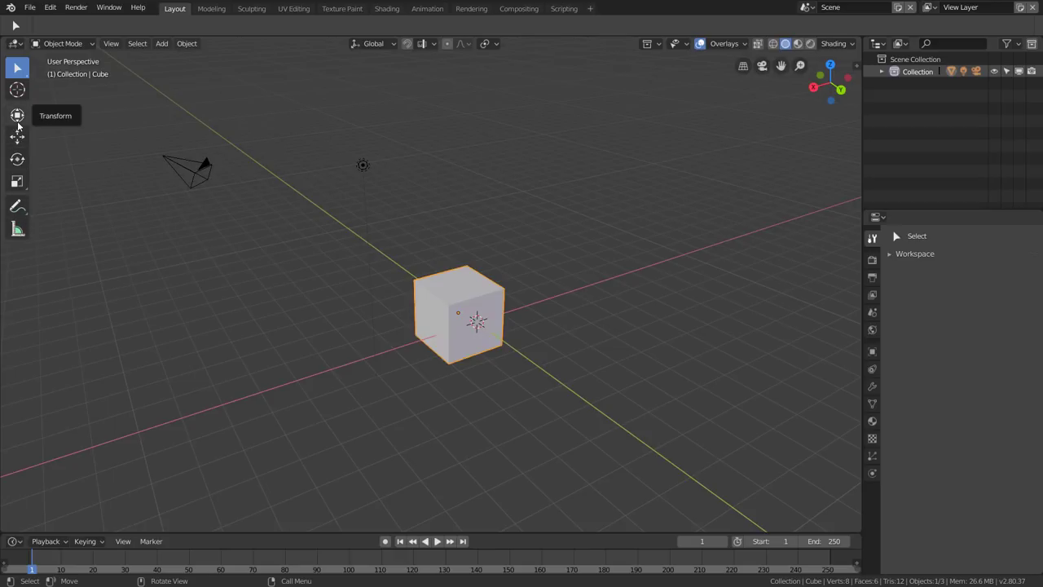
Place the 3D cursor on the cube's front face with the Cursor tool, then return to Select
left_click(18, 92)
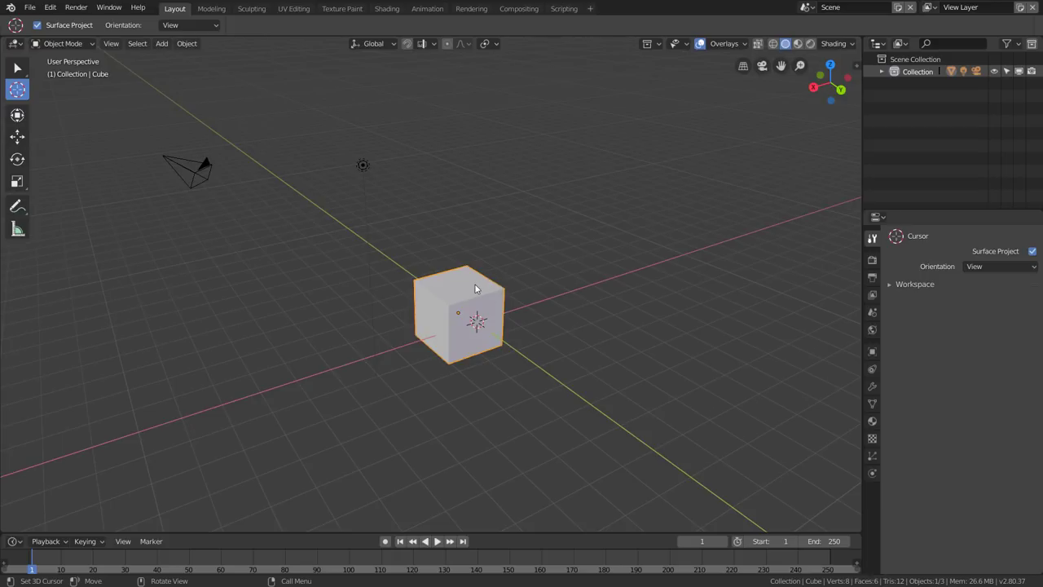
mouse_move(474, 287)
left_mouse_down()
mouse_move(436, 303)
mouse_move(461, 285)
left_mouse_up()
mouse_move(517, 354)
middle_mouse_down()
mouse_move(478, 302)
mouse_move(515, 315)
middle_mouse_up()
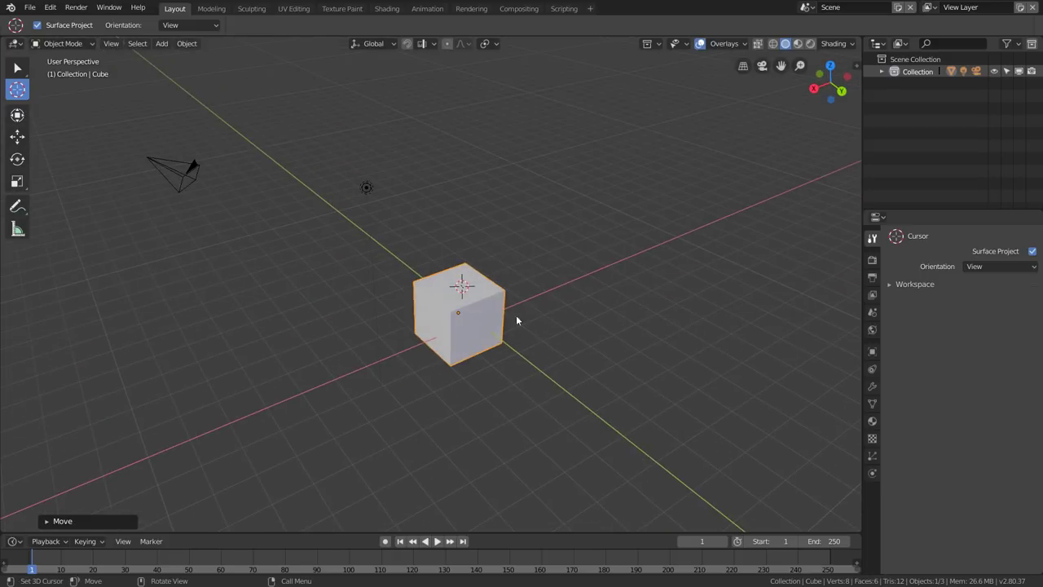
mouse_move(515, 315)
left_mouse_down()
mouse_move(491, 233)
mouse_move(387, 221)
mouse_move(289, 239)
left_mouse_up()
mouse_move(310, 310)
left_mouse_down()
mouse_move(391, 379)
mouse_move(590, 317)
mouse_move(526, 207)
left_mouse_up()
left_click(459, 310)
left_click(24, 71)
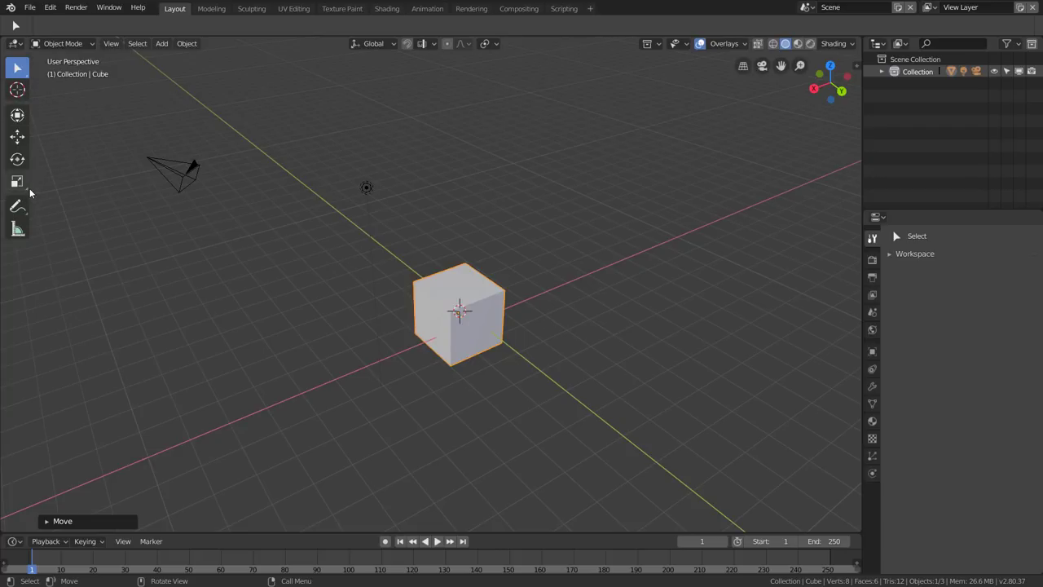
Choose Select Circle at radius 25 from the selection flyout and Tab the cube into Edit Mode
left_click(22, 73)
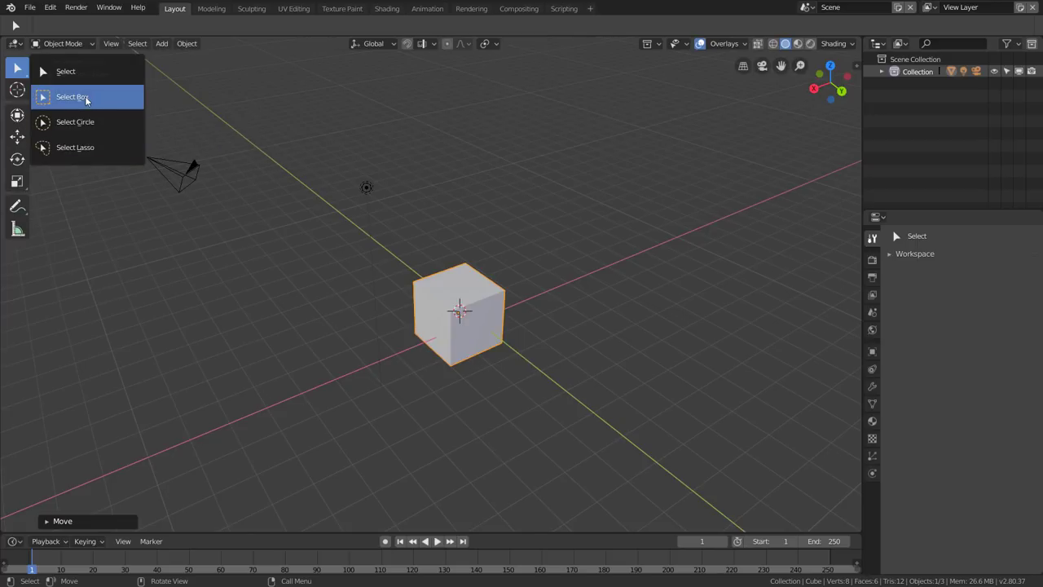
left_click(89, 132)
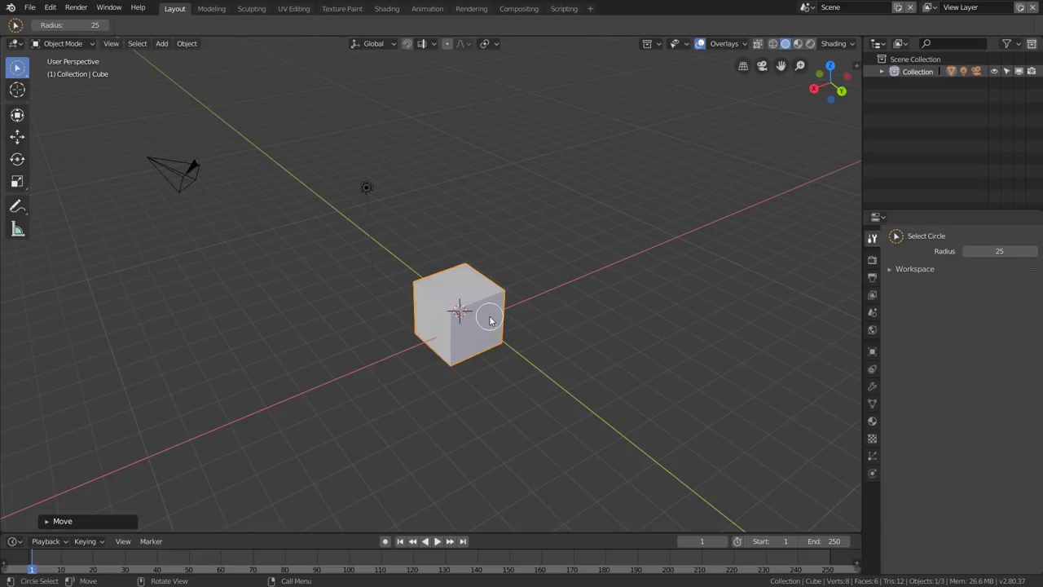
key("Tab")
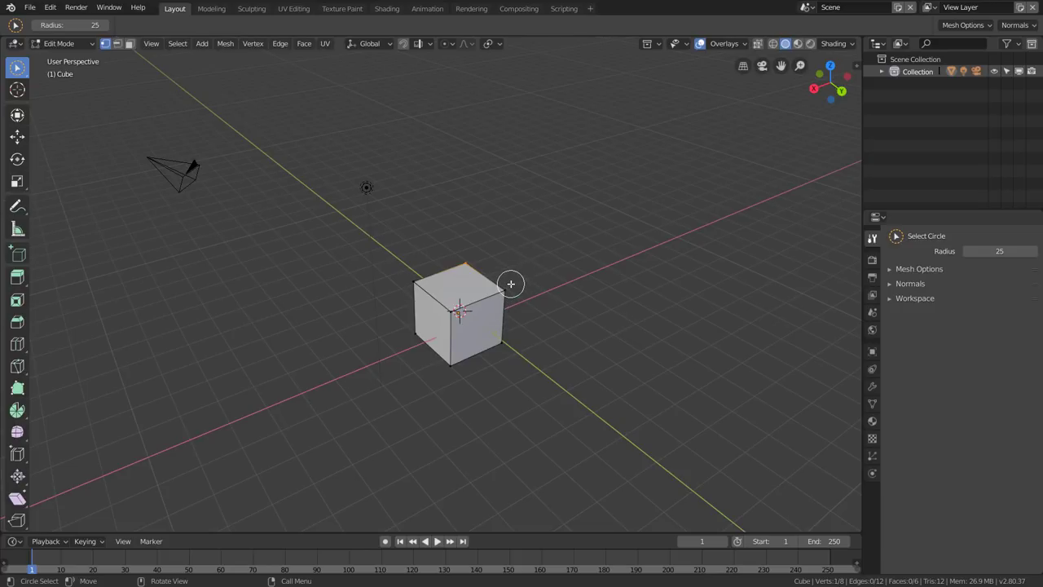
Circle-select the cube's top and front vertices, orbiting to reach the hidden back ones until all eight are selected
left_click(510, 284)
mouse_move(420, 283)
left_mouse_down()
mouse_move(417, 275)
mouse_move(515, 348)
left_mouse_up()
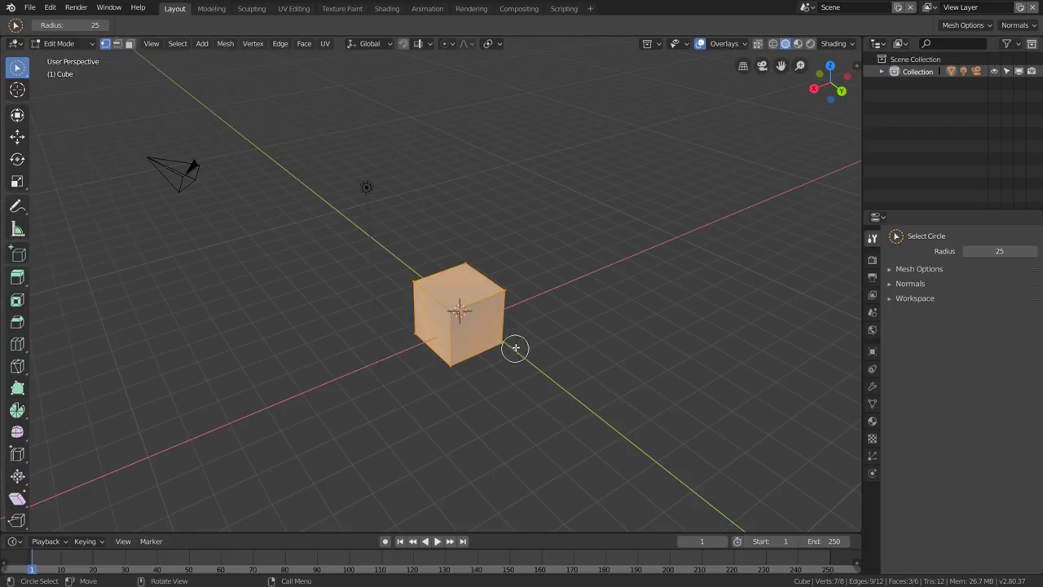
mouse_move(559, 280)
middle_mouse_down()
mouse_move(545, 287)
mouse_move(440, 275)
middle_mouse_up()
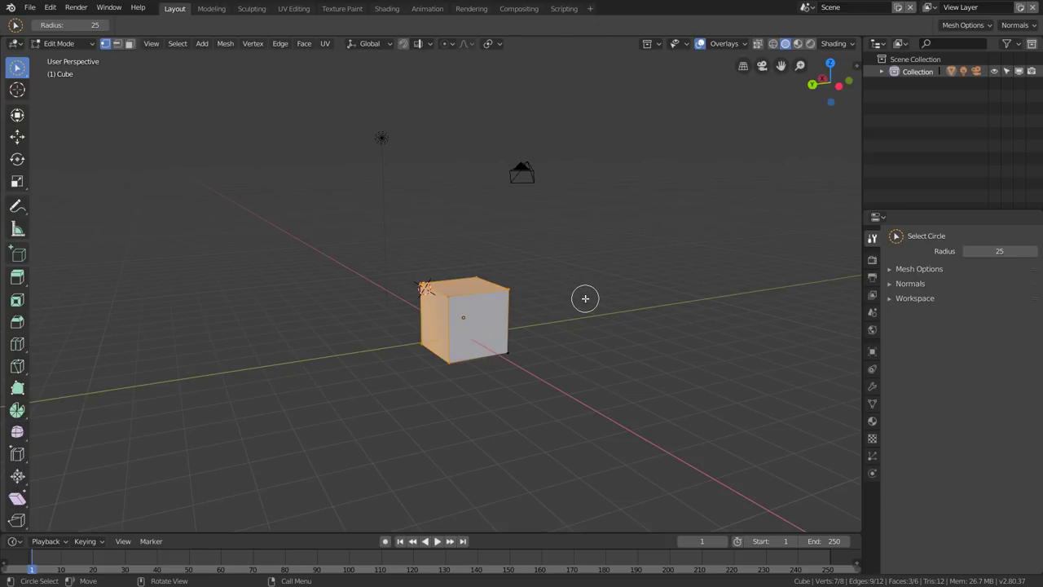
left_click_drag(535, 339, 522, 412)
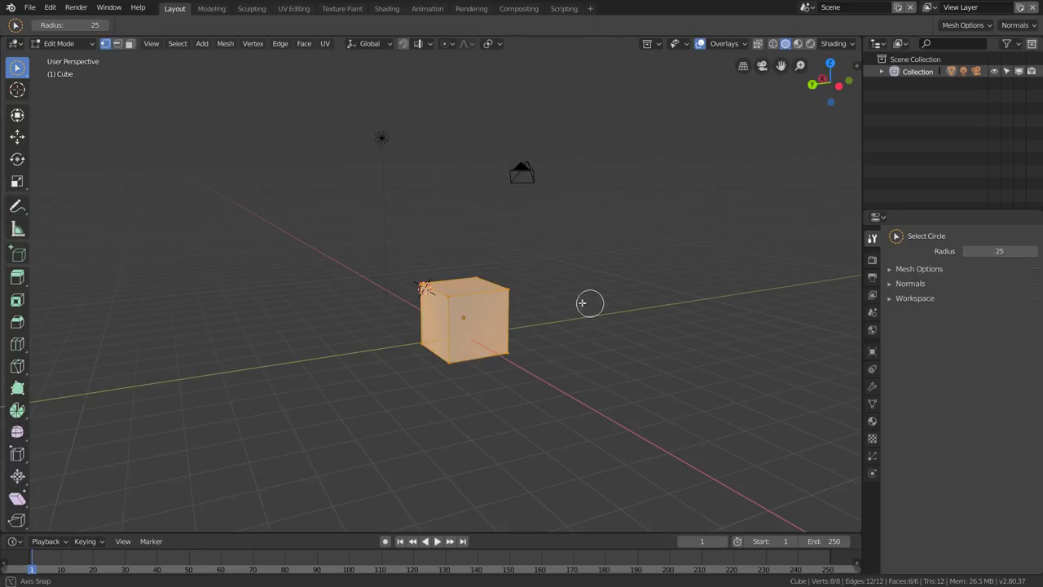
mouse_move(582, 302)
middle_mouse_down()
mouse_move(517, 331)
mouse_move(557, 293)
mouse_move(641, 372)
middle_mouse_up()
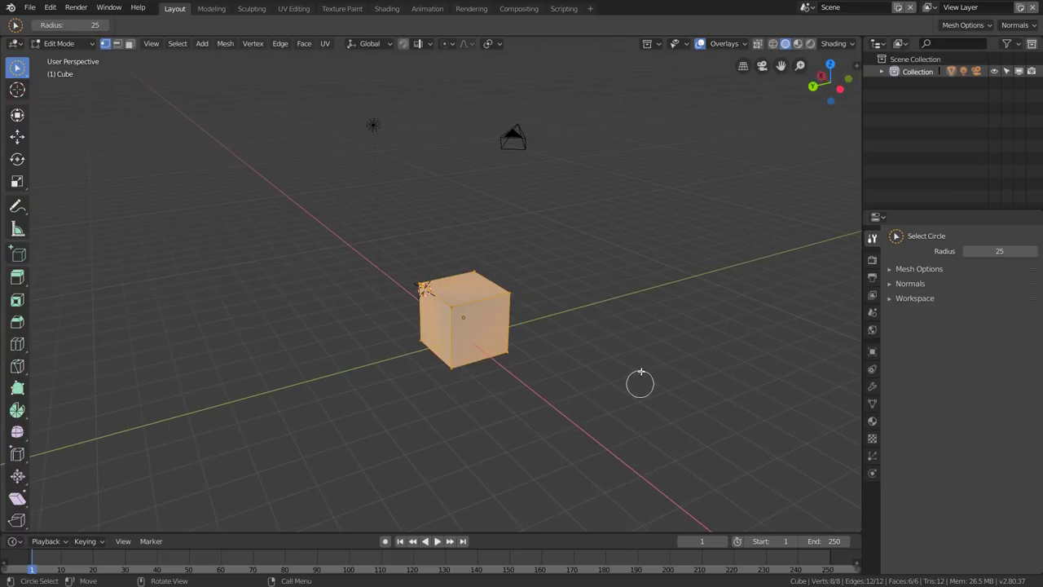
middle_click_drag(556, 302, 610, 324)
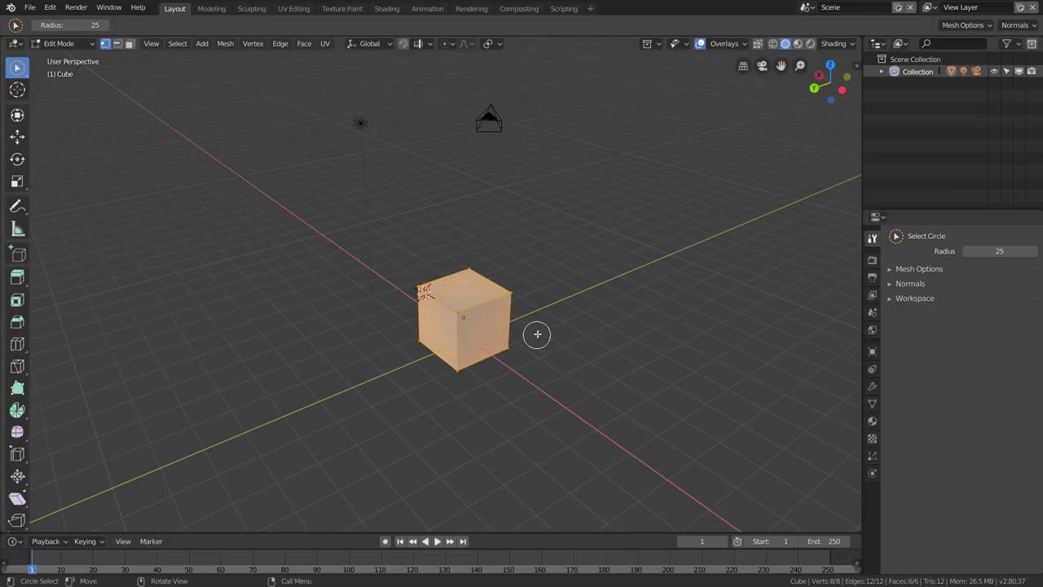
key("c")
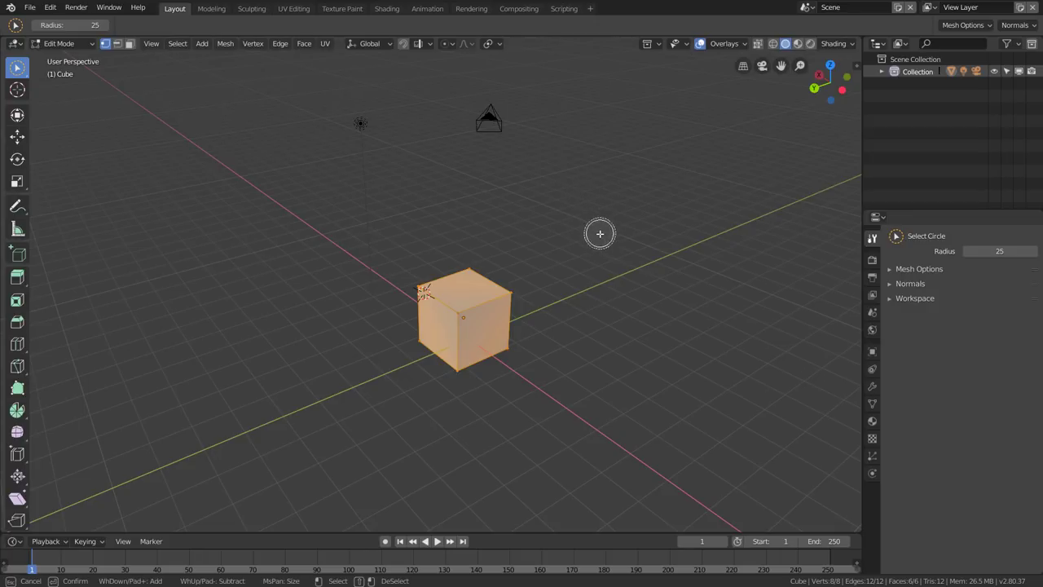
scroll(596, 243, "down", 2)
scroll(594, 246, "down", 2)
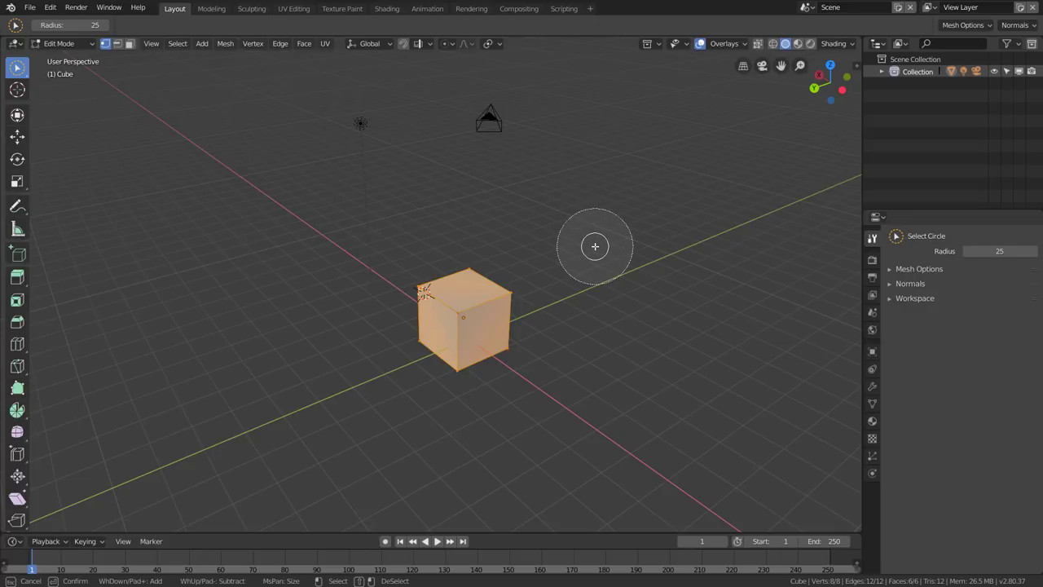
scroll(595, 246, "down", 2)
scroll(595, 246, "down", 3)
scroll(595, 247, "down", 2)
scroll(596, 248, "up", 4)
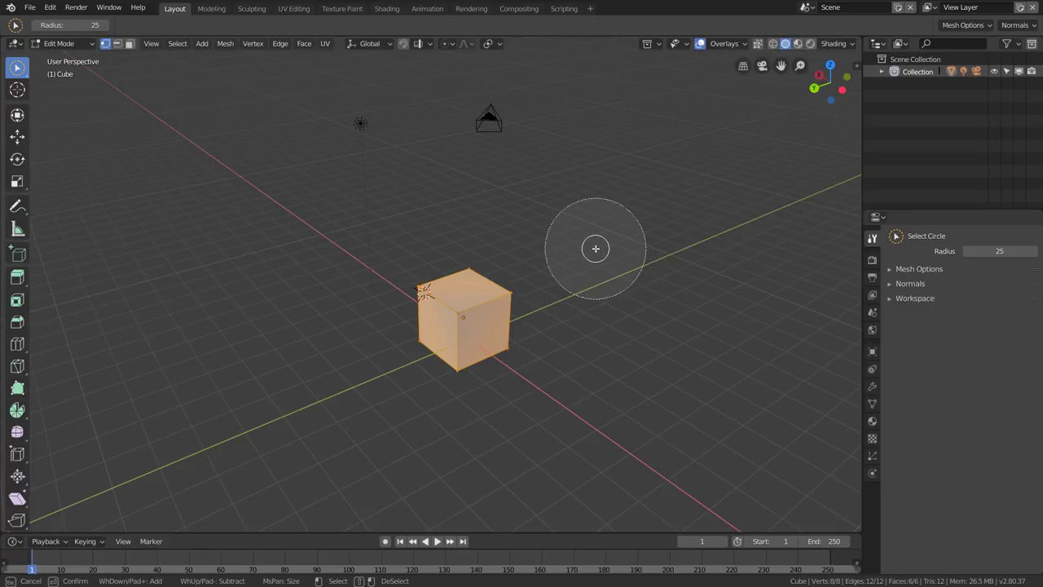
scroll(595, 248, "up", 3)
scroll(595, 248, "up", 1)
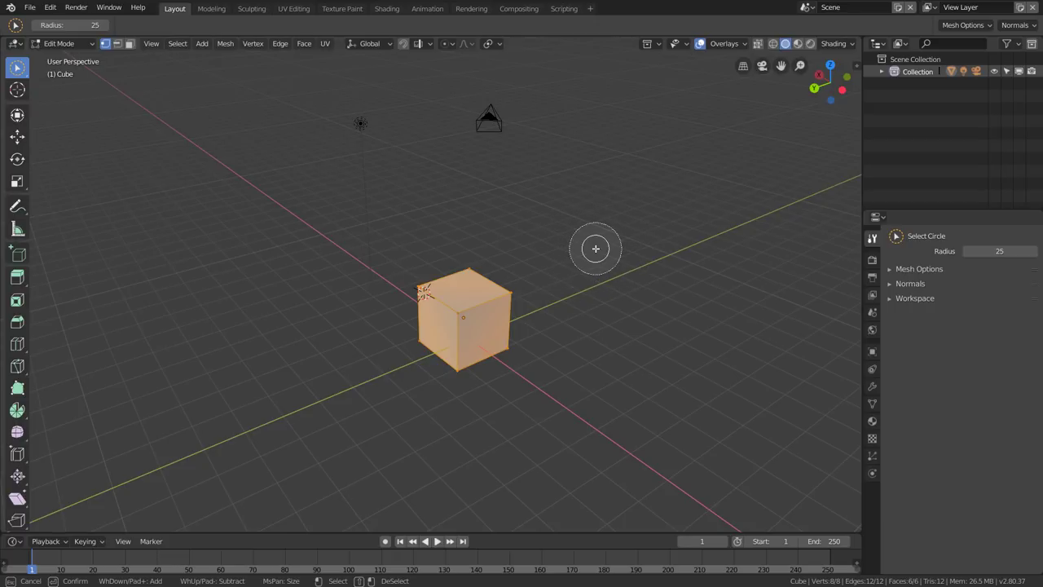
scroll(595, 249, "up", 2)
scroll(596, 248, "down", 2)
scroll(596, 248, "down", 3)
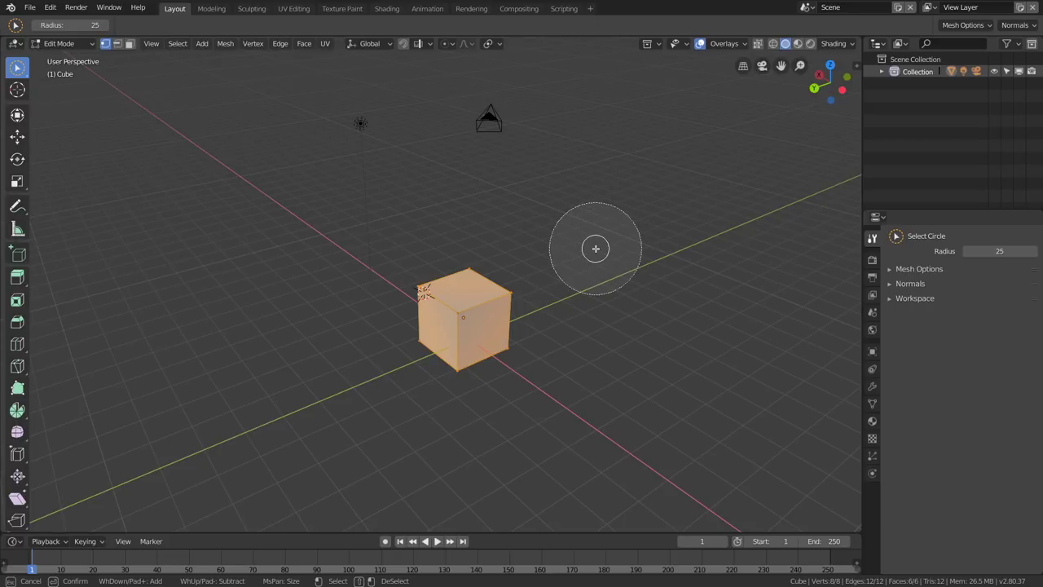
scroll(596, 248, "up", 4)
scroll(595, 248, "down", 4)
scroll(595, 248, "down", 3)
scroll(595, 249, "up", 1)
scroll(595, 248, "up", 3)
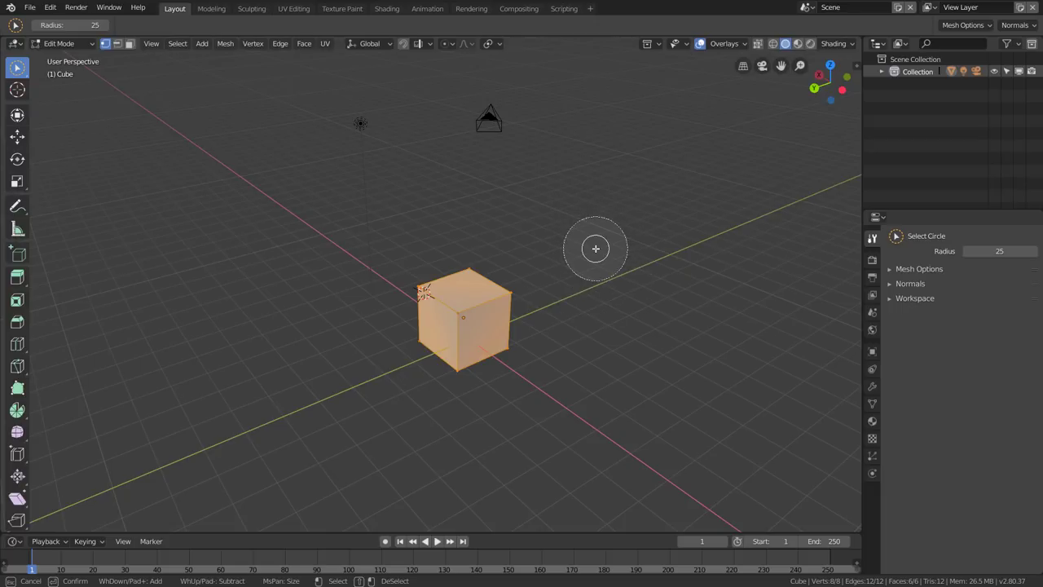
scroll(596, 249, "up", 2)
scroll(595, 252, "up", 2)
scroll(595, 251, "down", 3)
scroll(595, 253, "up", 2)
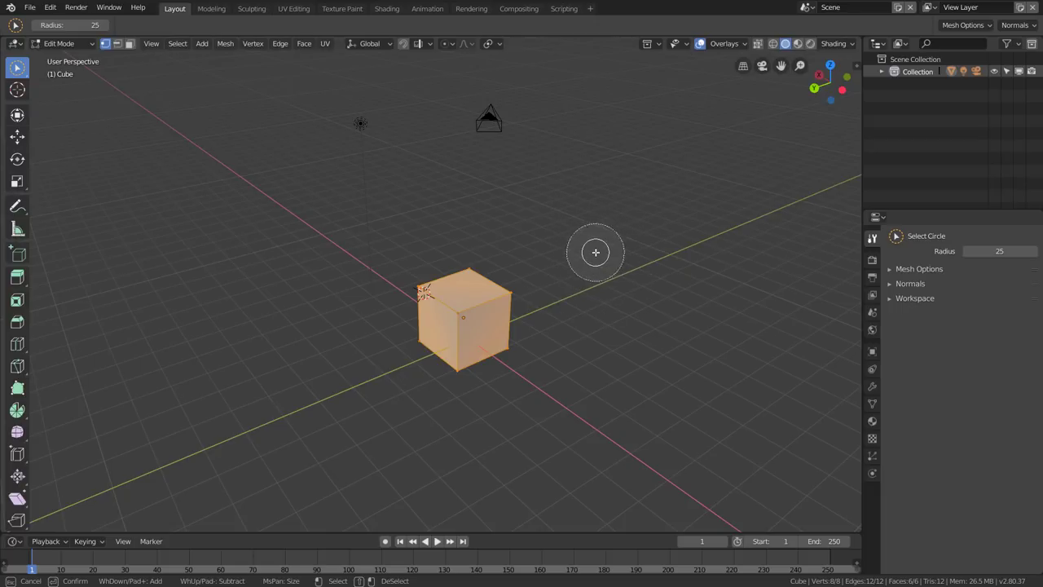
scroll(595, 253, "up", 2)
scroll(595, 252, "down", 1)
Circle-deselect half the cube's vertices, then paint its top face into the selection
key("Escape")
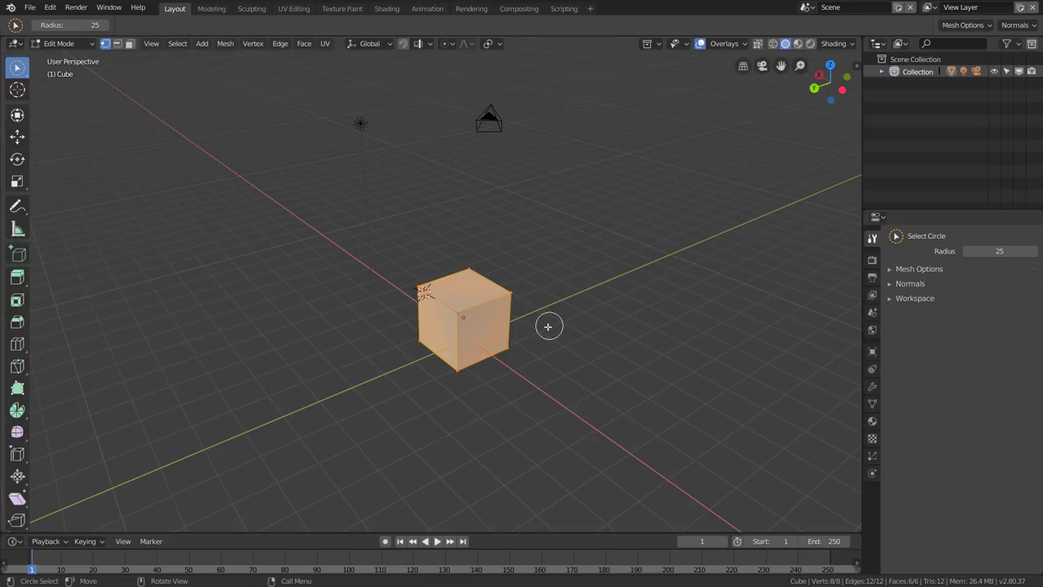
key("c")
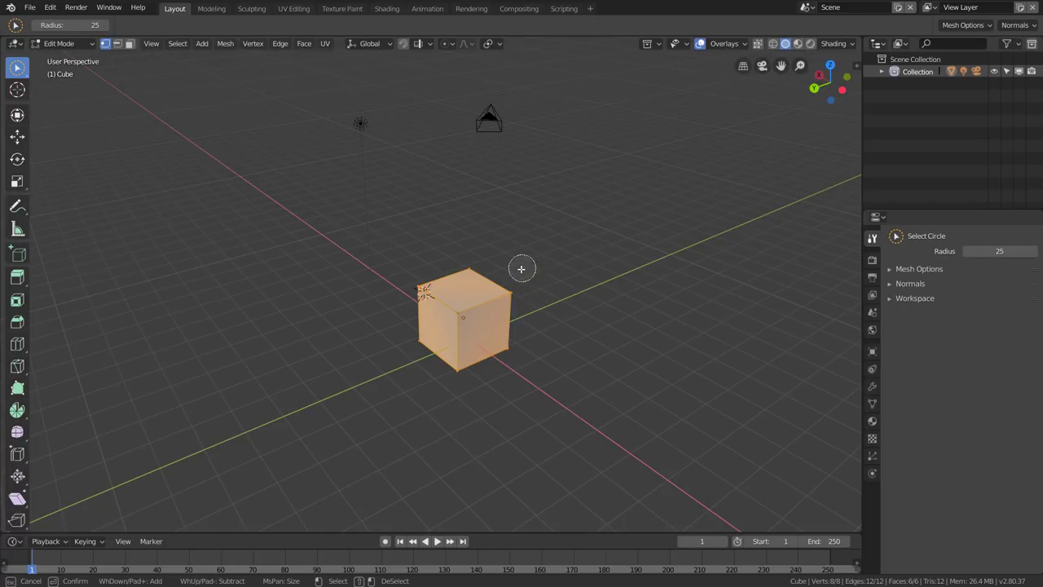
mouse_move(522, 268)
middle_mouse_down()
mouse_move(526, 325)
mouse_move(461, 372)
mouse_move(464, 312)
middle_mouse_up()
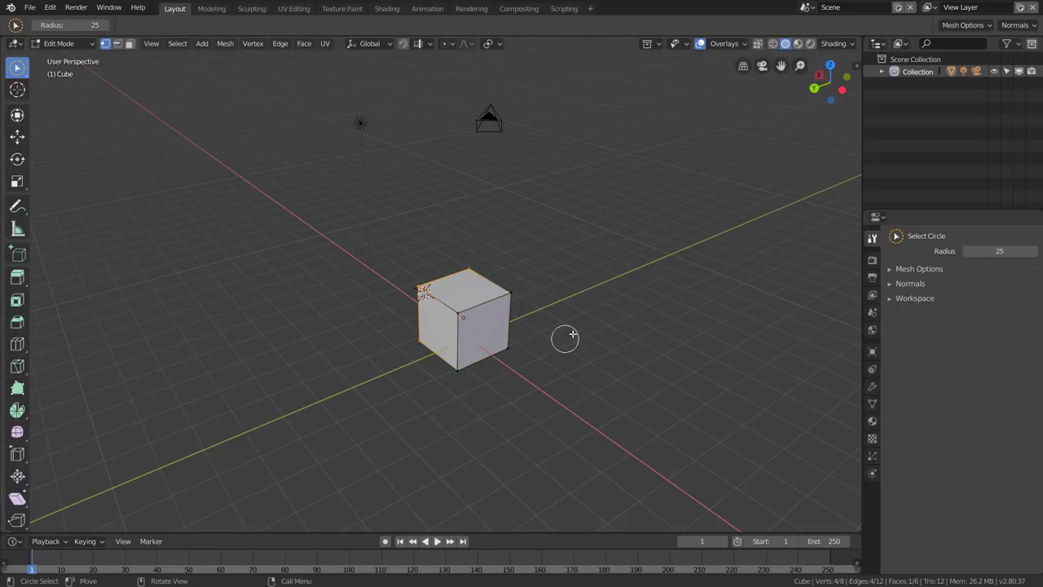
mouse_move(598, 286)
middle_mouse_down()
mouse_move(516, 258)
mouse_move(508, 298)
middle_mouse_up()
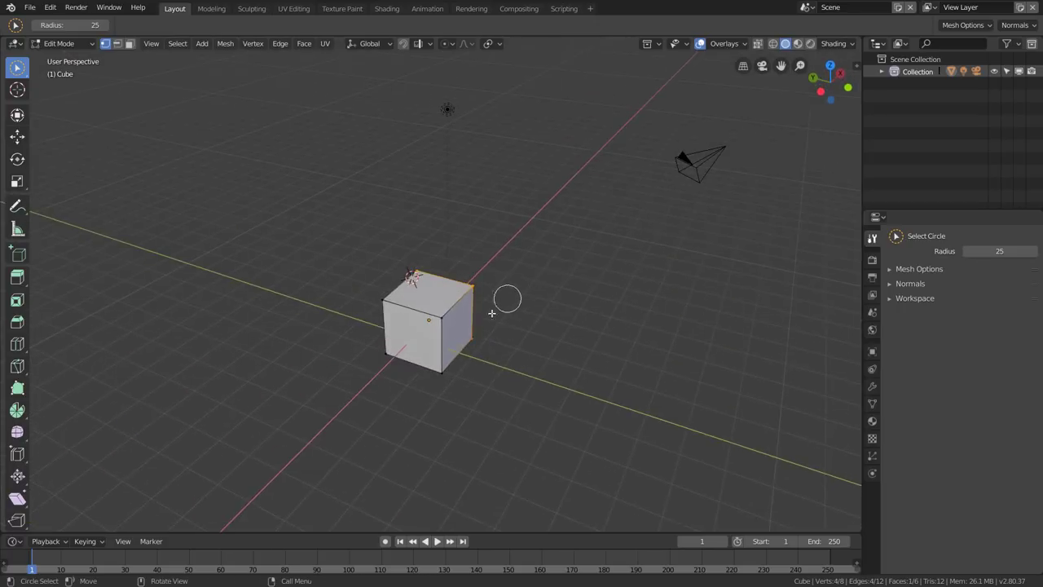
mouse_move(454, 319)
left_mouse_down()
mouse_move(438, 319)
mouse_move(373, 363)
mouse_move(385, 293)
left_mouse_up()
Swap the top face for the right face so only the right face stays selected
key("c")
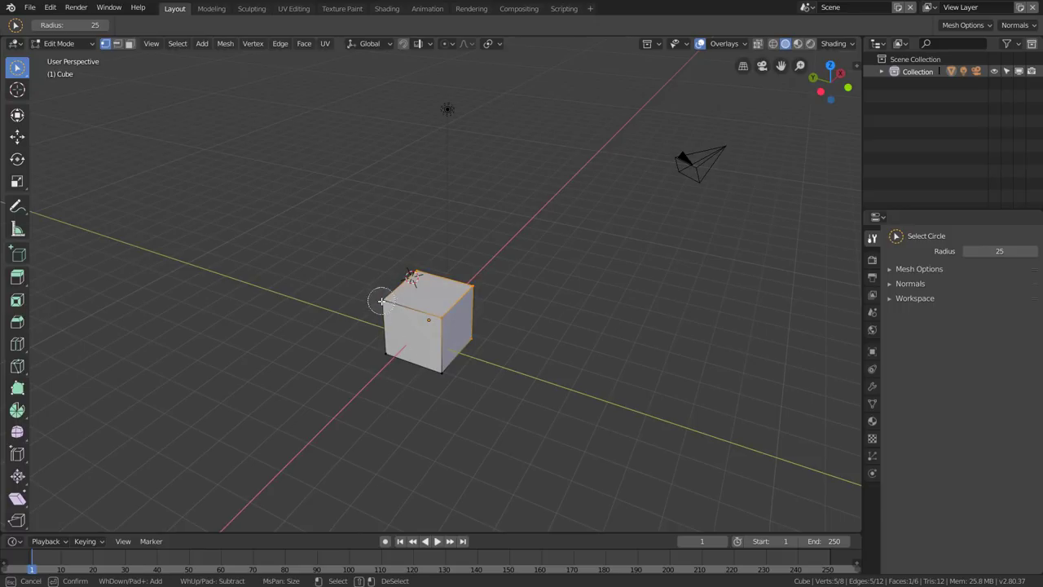
mouse_move(380, 298)
middle_mouse_down()
mouse_move(421, 263)
mouse_move(492, 286)
middle_mouse_up()
mouse_move(488, 284)
left_mouse_down()
mouse_move(437, 384)
mouse_move(478, 351)
left_mouse_up()
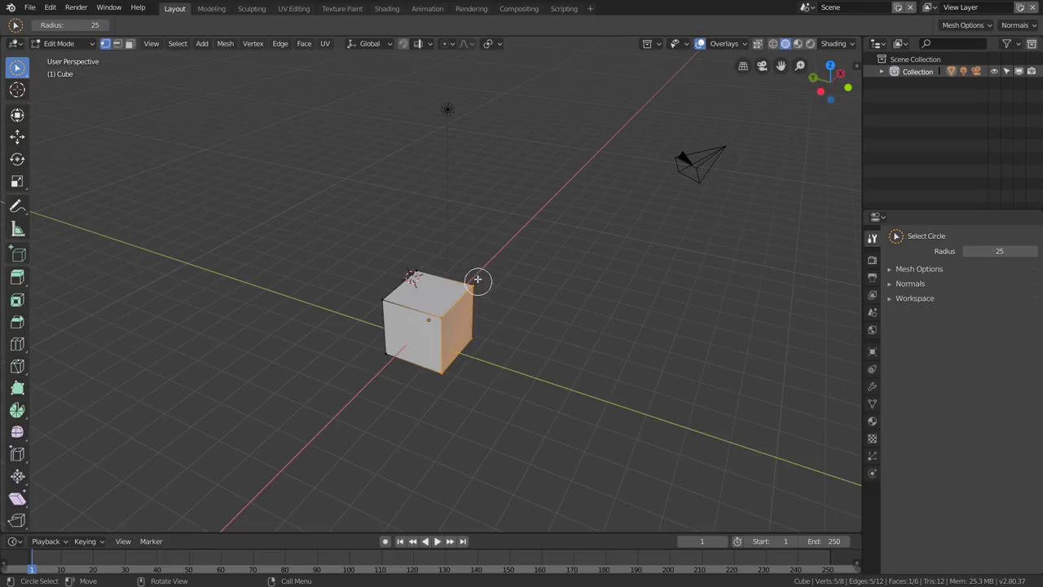
left_click(20, 73)
Move the selected right face slightly up along Z with the Move tool
key("w")
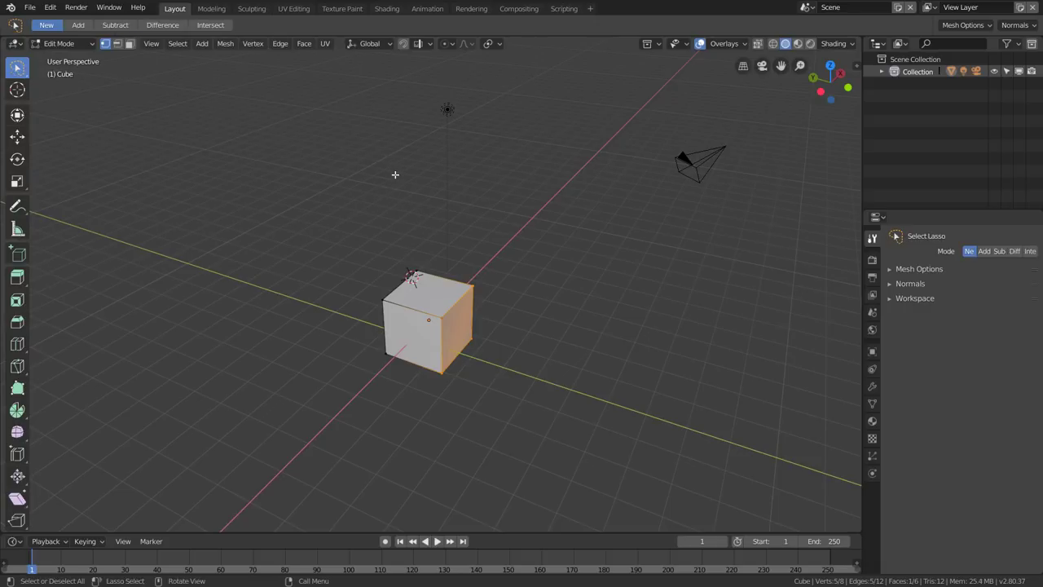
key("w")
key("w")
key("w")
key("w")
key("w")
key("w")
key("w")
key("w")
key("w")
key("w")
key("w")
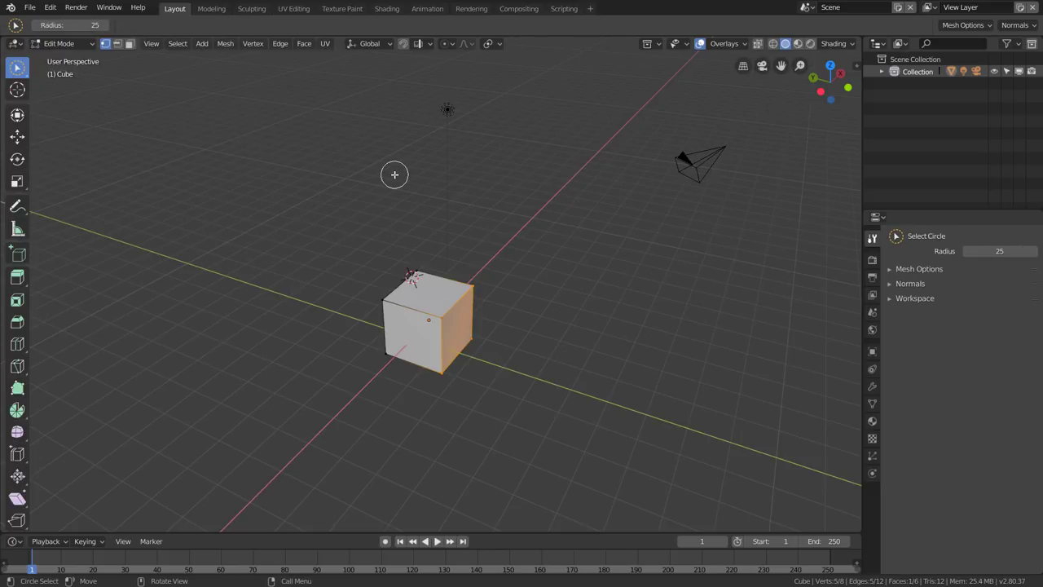
key("w")
key("w")
key("w")
key("w")
key("w")
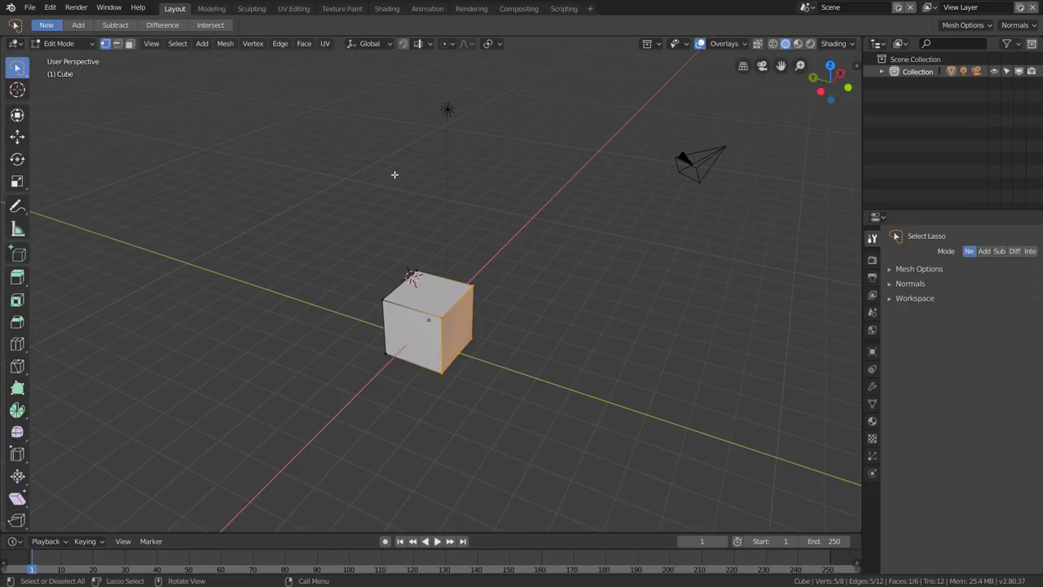
key("w")
key("w")
key("w")
key("w")
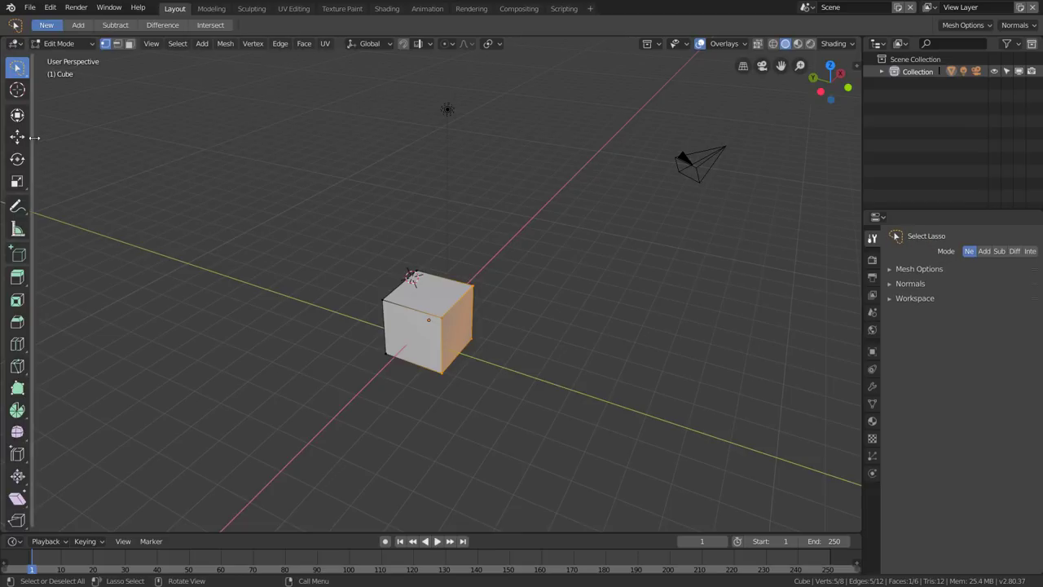
left_click(17, 136)
left_click_drag(449, 289, 448, 283)
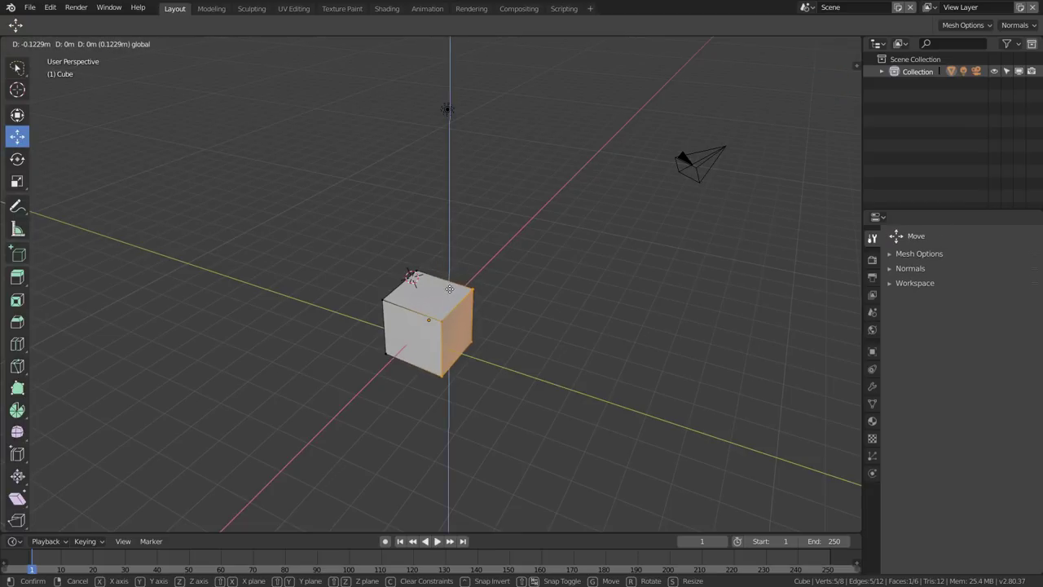
Cycle the selection tools until Select Box is active
key("w")
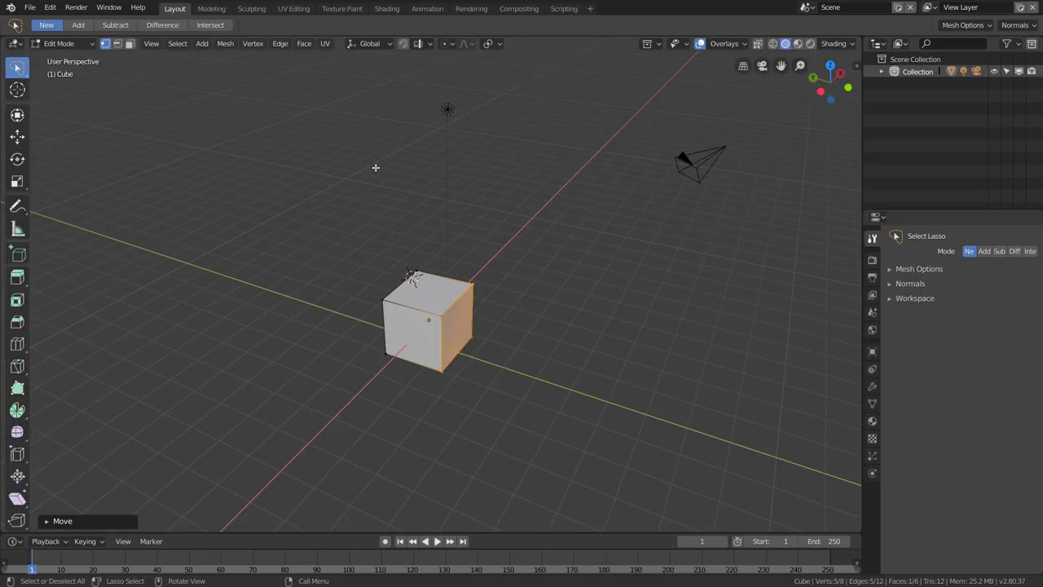
key("w")
key("w")
key("w")
key("w")
key("w")
key("w")
key("w")
key("w")
key("w")
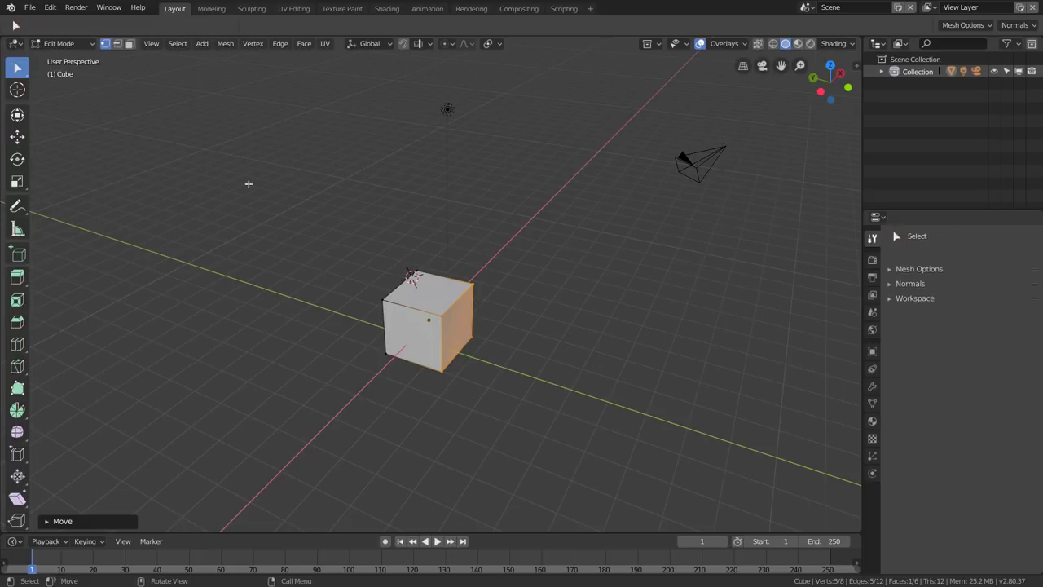
key("w")
key("w")
key("w")
key("w")
key("w")
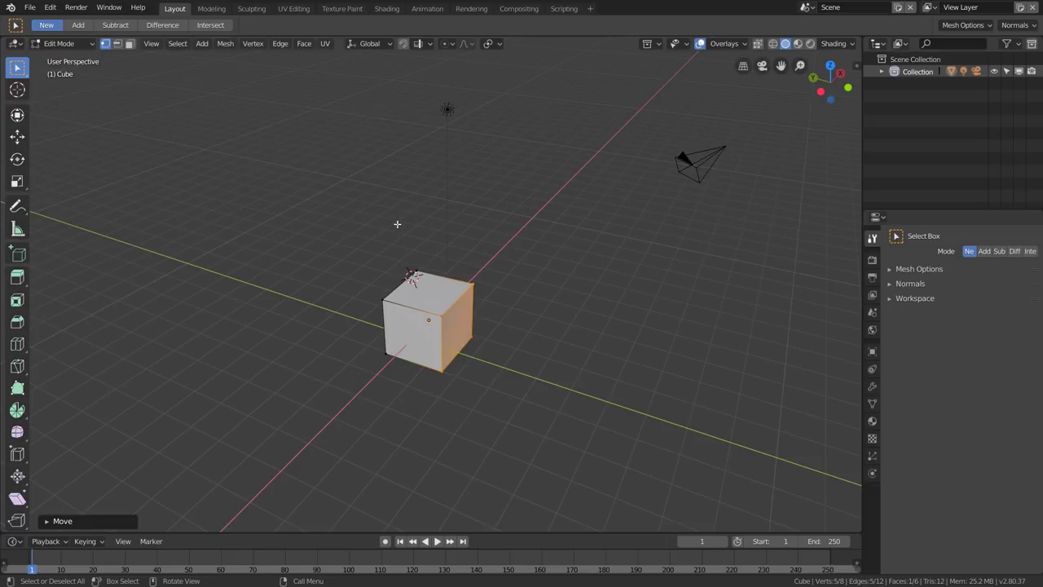
Box-select the top corner vertex, then circle-deselect the right face and front-top vertex
left_click_drag(387, 236, 437, 281, "shift")
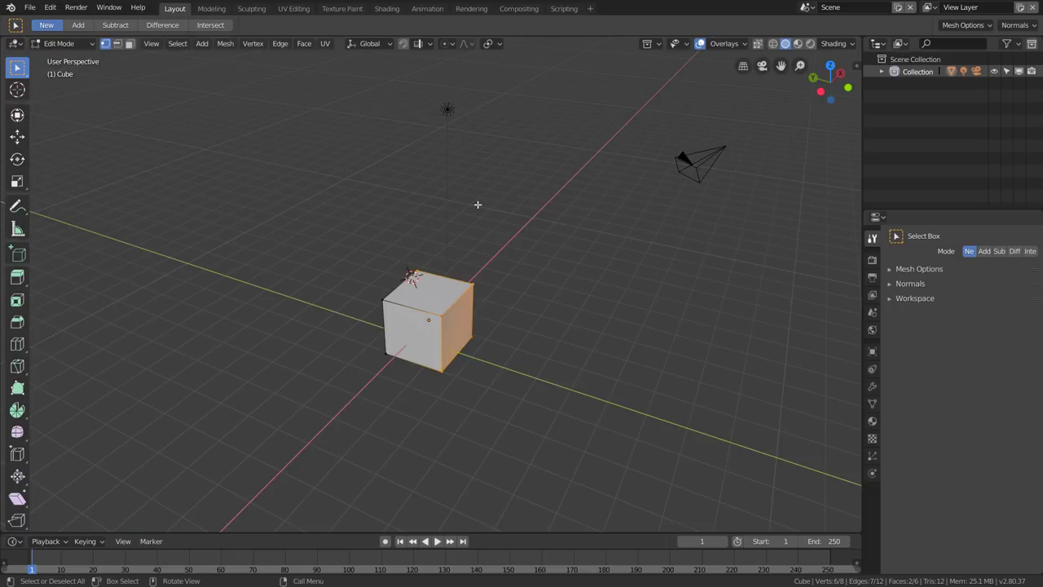
key("c")
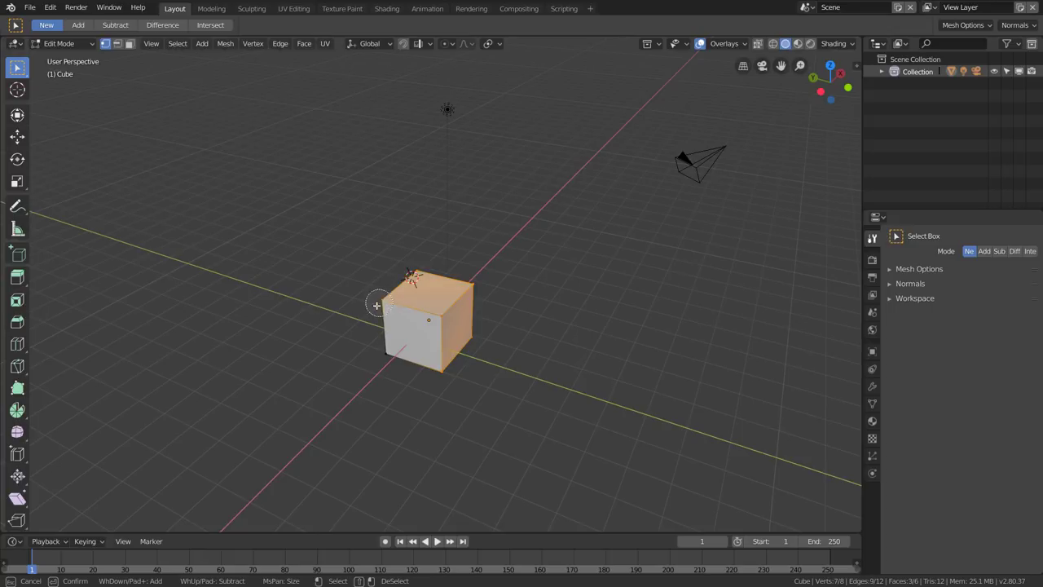
middle_click_drag(375, 306, 413, 326)
middle_click(436, 318)
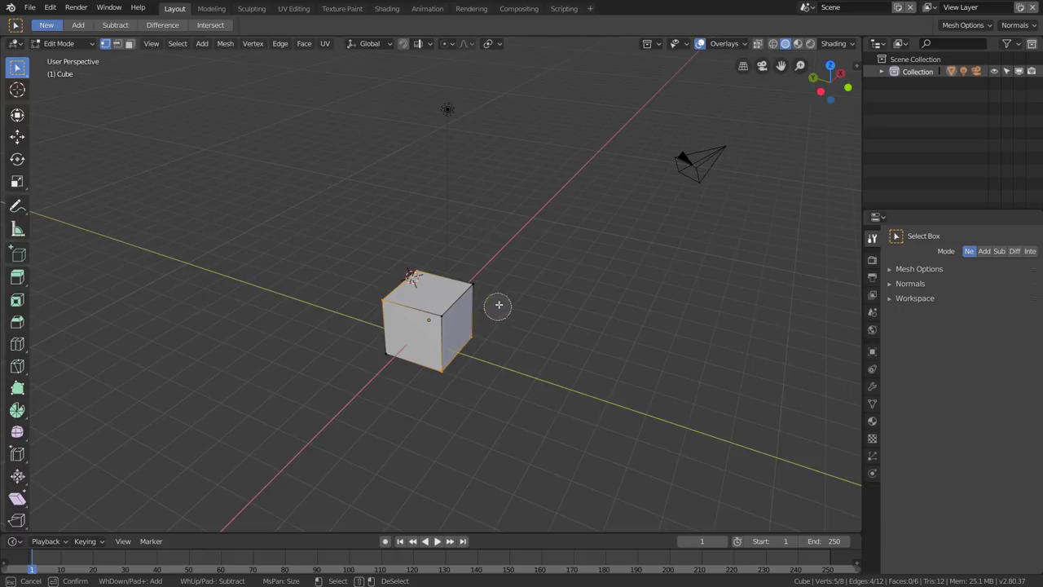
scroll(500, 302, "down", 2)
scroll(500, 275, "up", 2)
scroll(508, 266, "down", 2)
scroll(504, 276, "up", 1)
scroll(493, 266, "down", 2)
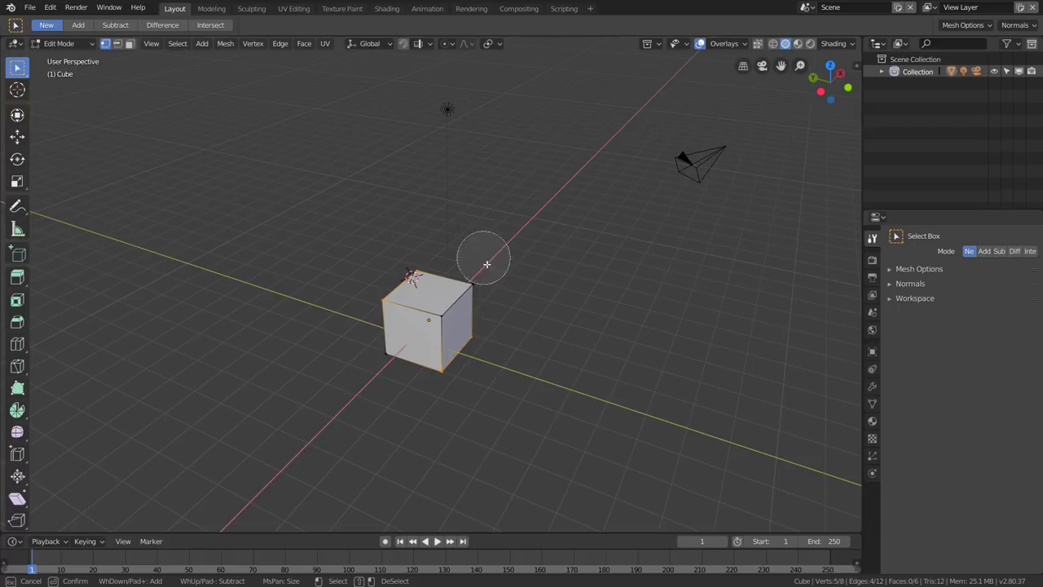
scroll(487, 271, "up", 3)
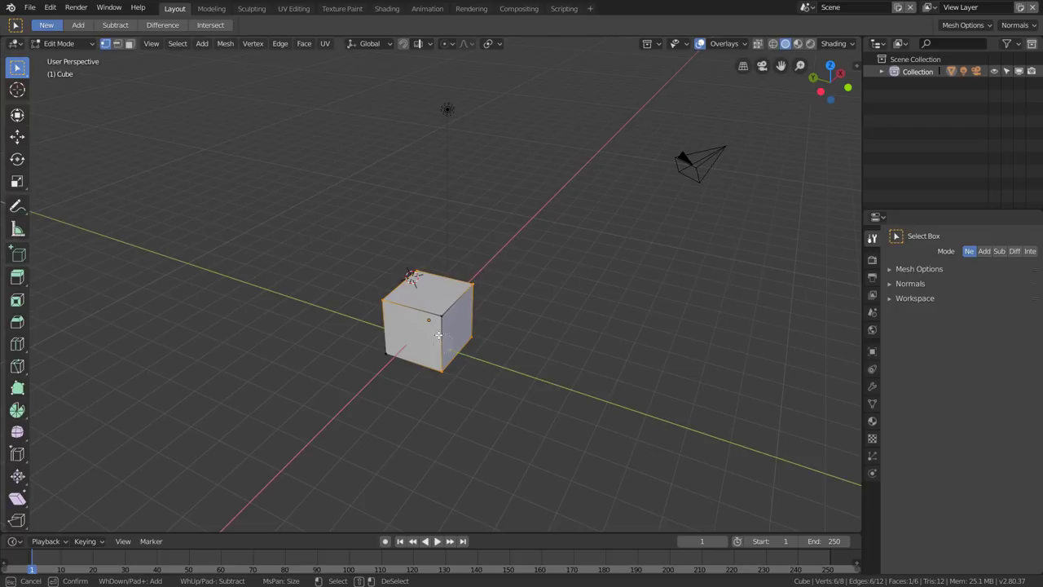
Circle-add the top and right faces, then deselect their top and right vertices
left_click_drag(439, 335, 503, 303)
mouse_move(473, 271)
middle_mouse_down()
mouse_move(473, 354)
mouse_move(407, 268)
mouse_move(448, 322)
mouse_move(430, 360)
middle_mouse_up()
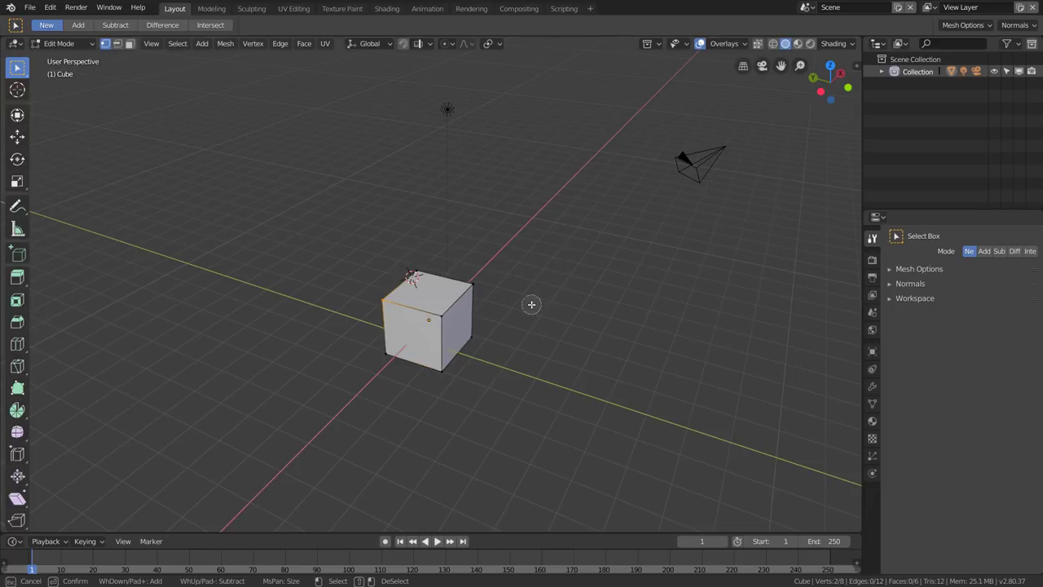
scroll(523, 303, "up", 2)
key("Escape")
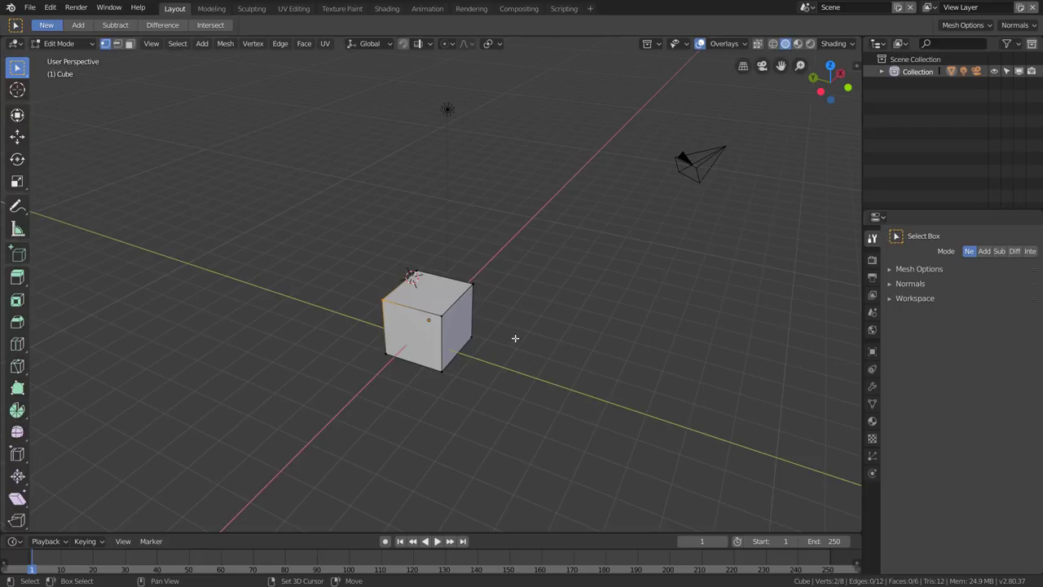
Orbit toward the cube's front and box-select the empty space above it
mouse_move(513, 336)
middle_mouse_down()
mouse_move(555, 344)
mouse_move(467, 295)
mouse_move(493, 301)
middle_mouse_up()
scroll(467, 296, "up", 2)
scroll(479, 291, "up", 2)
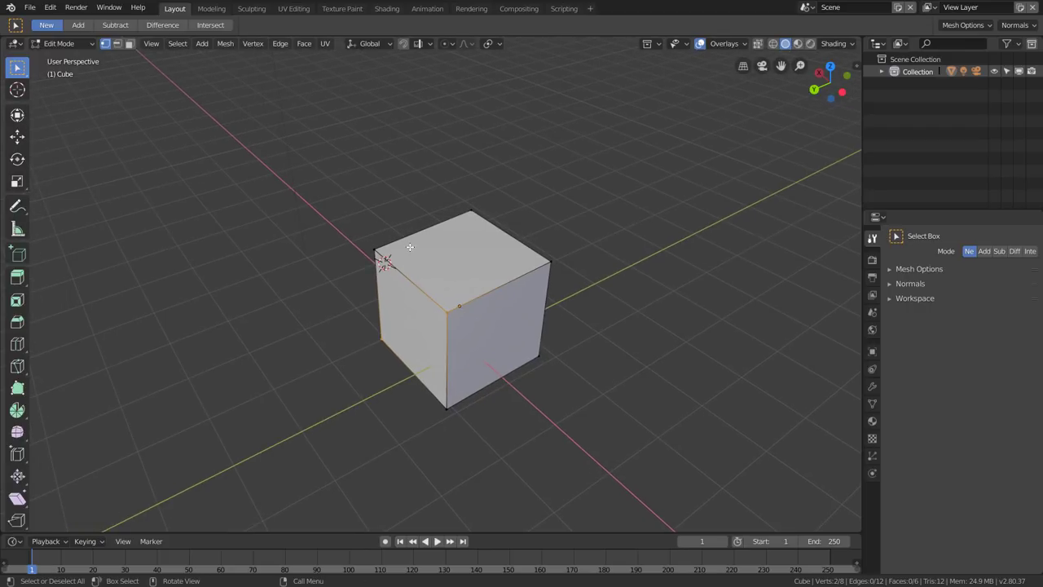
key("b")
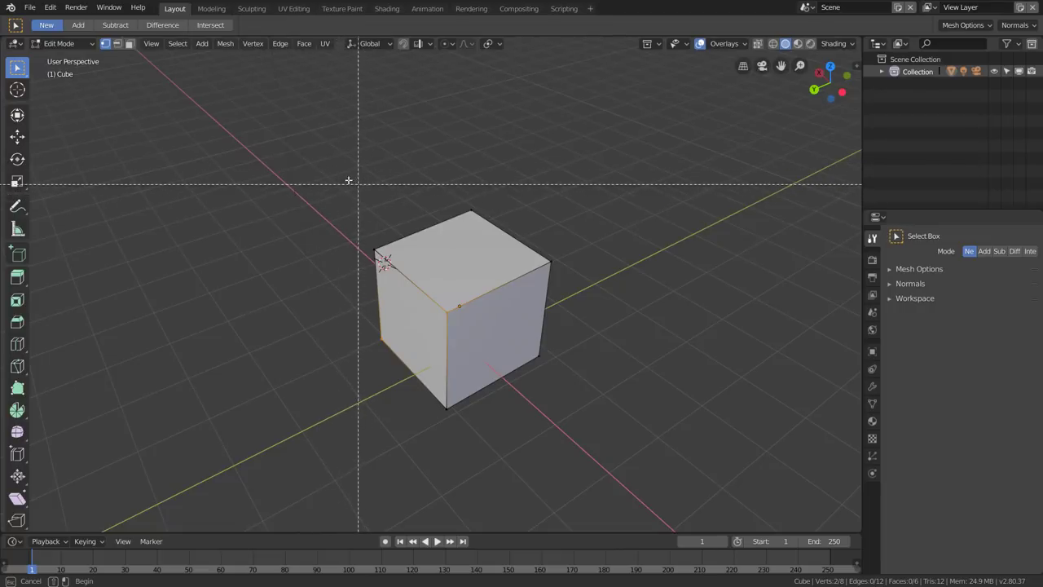
left_click_drag(333, 163, 410, 228)
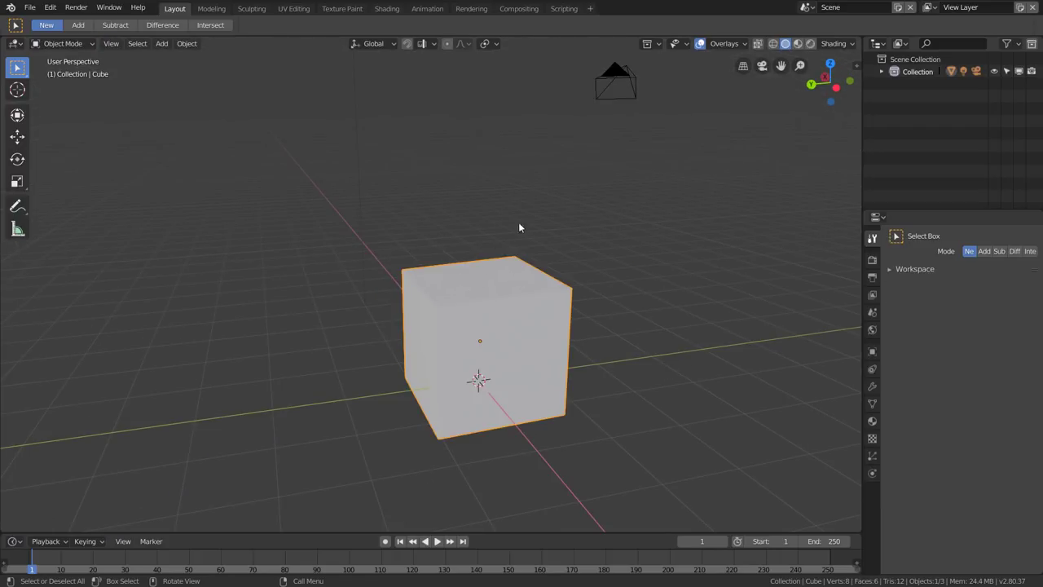
Select the light instead of the camera and move it slightly
left_click_drag(285, 187, 608, 461)
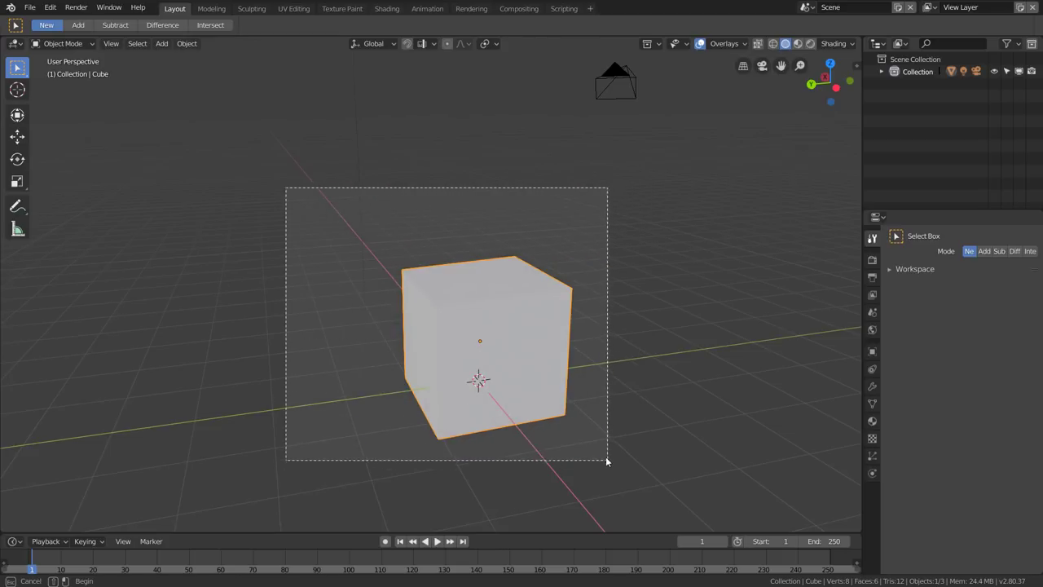
left_click_drag(272, 160, 576, 429)
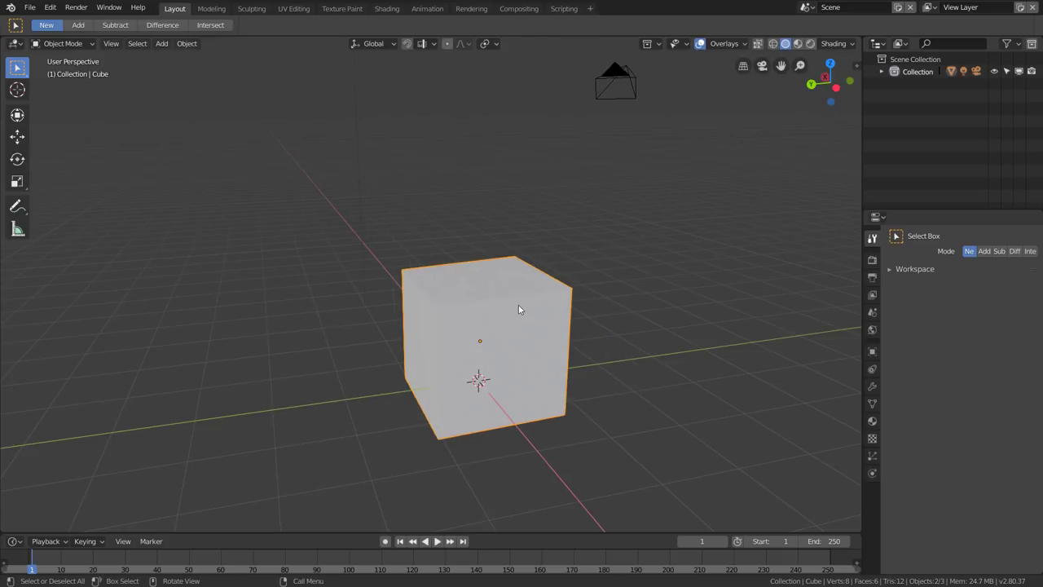
left_click(623, 72)
left_click(357, 136)
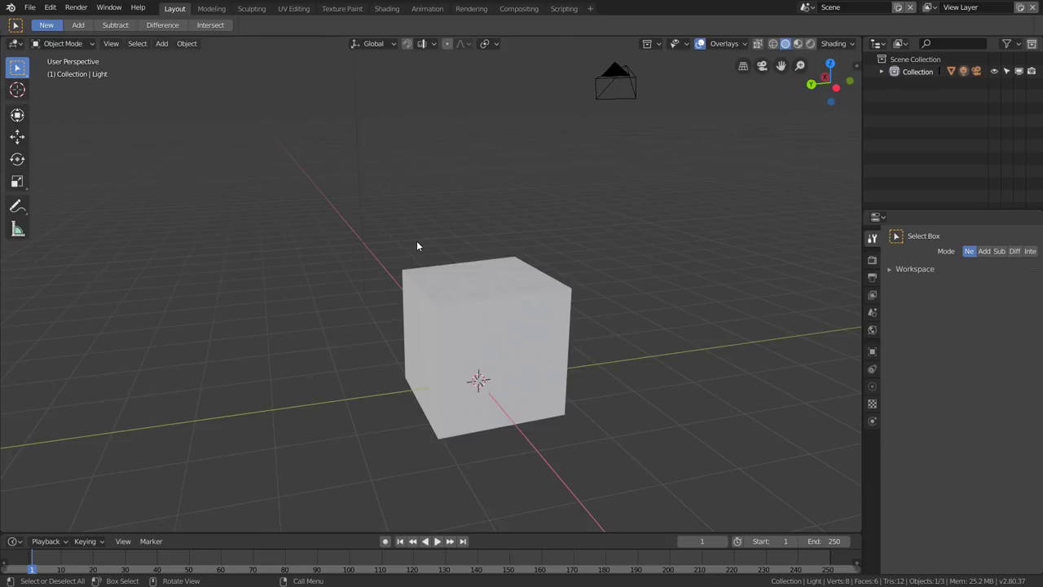
key("g")
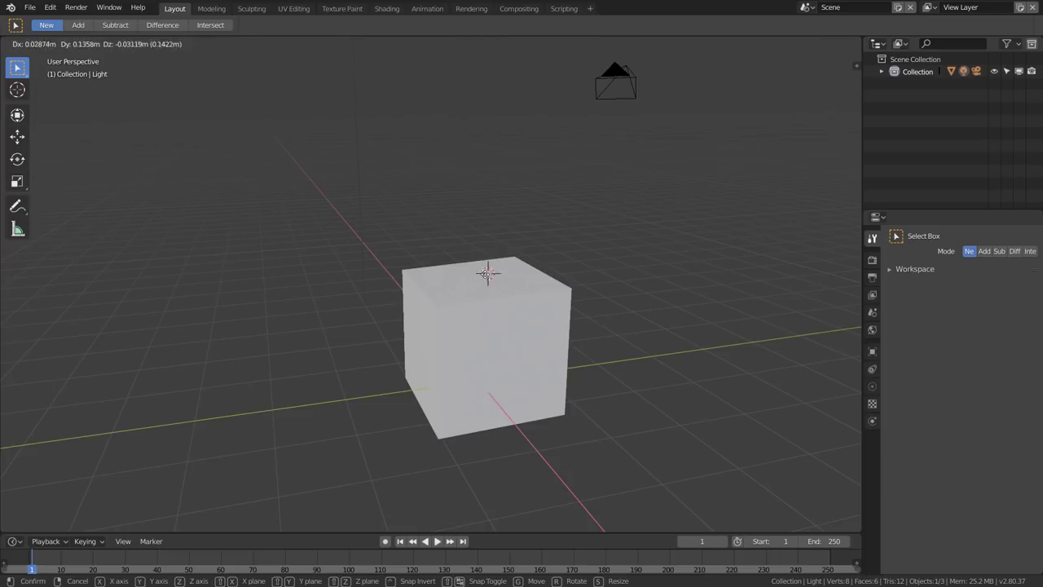
left_click(532, 319)
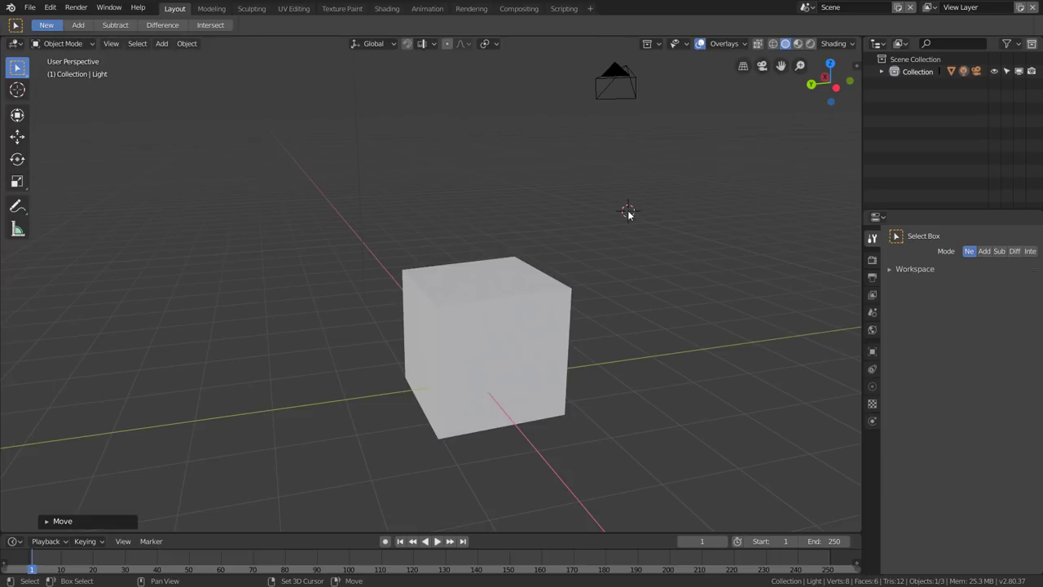
Place the 3D cursor on the cube, nudge the light again, and select the cube
mouse_move(260, 212)
right_mouse_down("shift")
mouse_move(282, 317)
mouse_move(364, 325)
right_mouse_up("shift")
right_click(391, 197, "shift")
mouse_move(644, 264)
right_mouse_down("shift")
mouse_move(663, 345)
mouse_move(586, 225)
mouse_move(505, 198)
mouse_move(365, 213)
mouse_move(335, 320)
right_mouse_up("shift")
key("g")
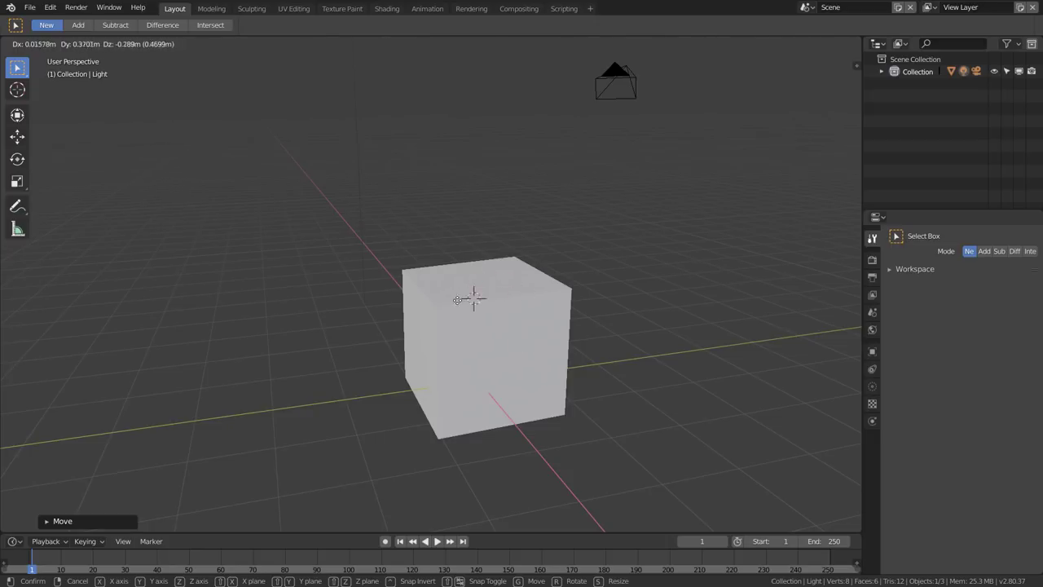
left_click(455, 293)
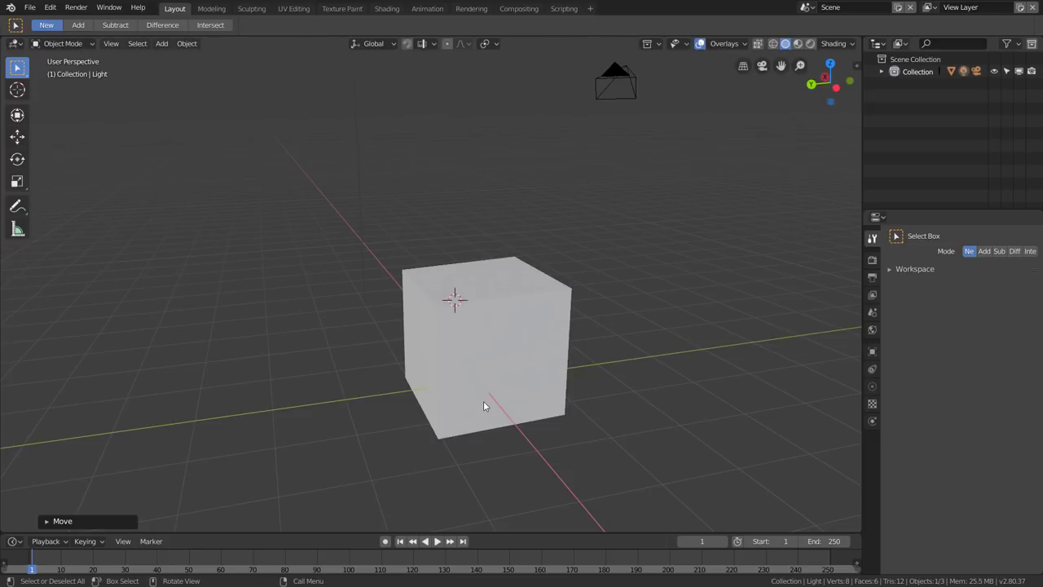
left_click(491, 309)
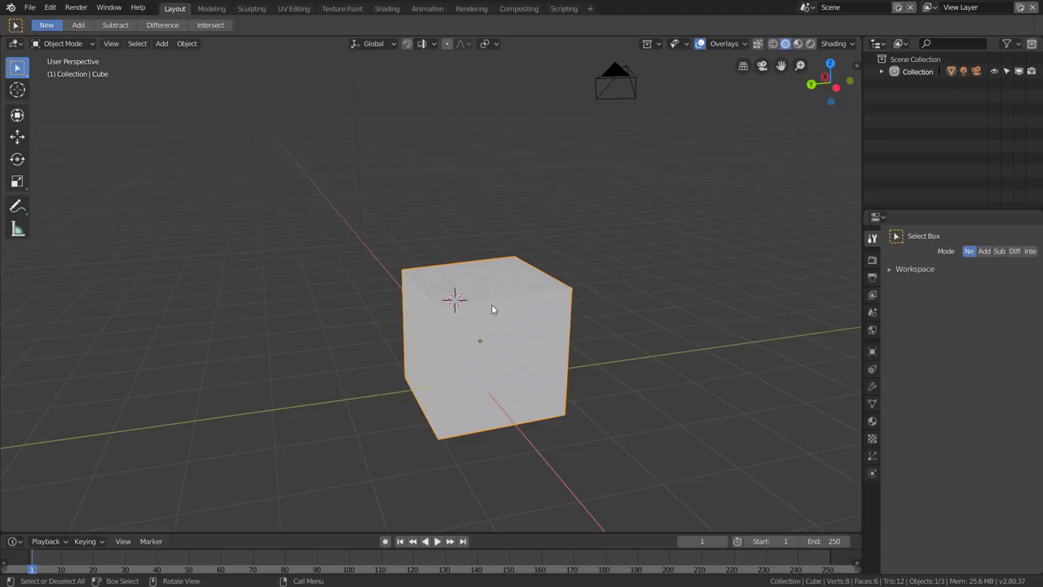
Delete the cube and add a Monkey head mesh in its place
key("x")
left_click(544, 282)
key("shift+a")
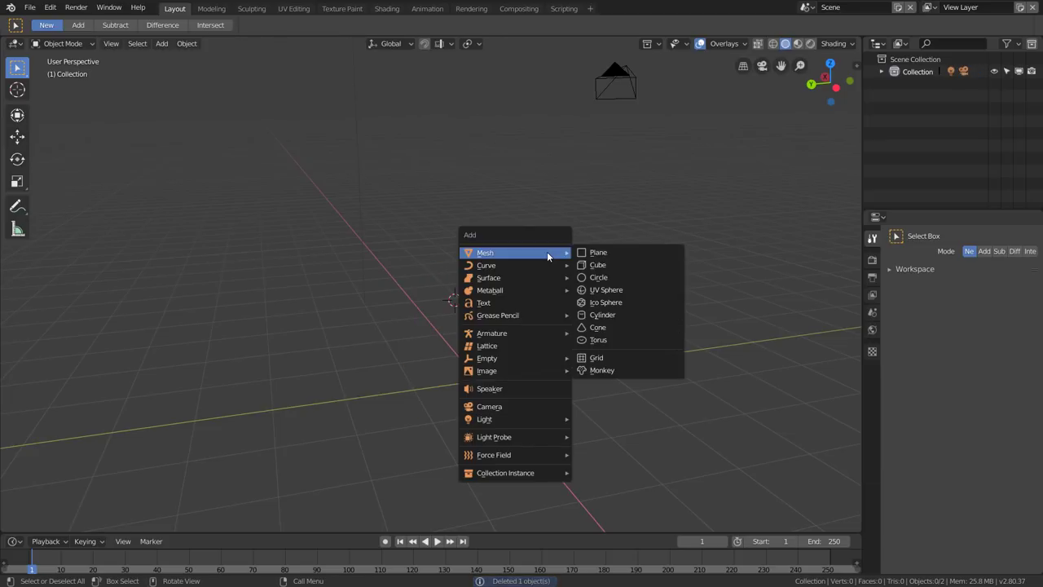
left_click(614, 372)
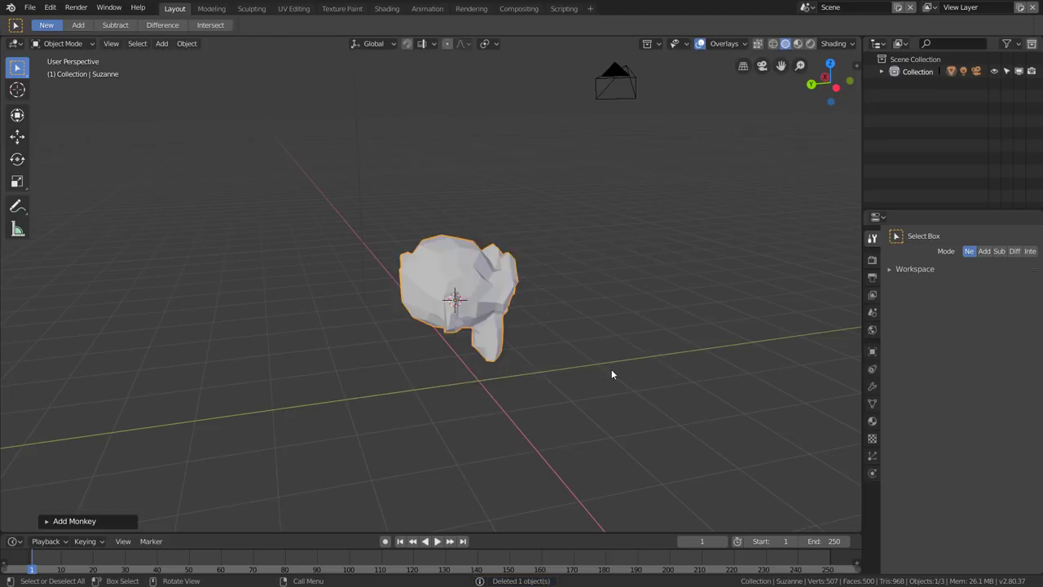
middle_click_drag(568, 296, 564, 320)
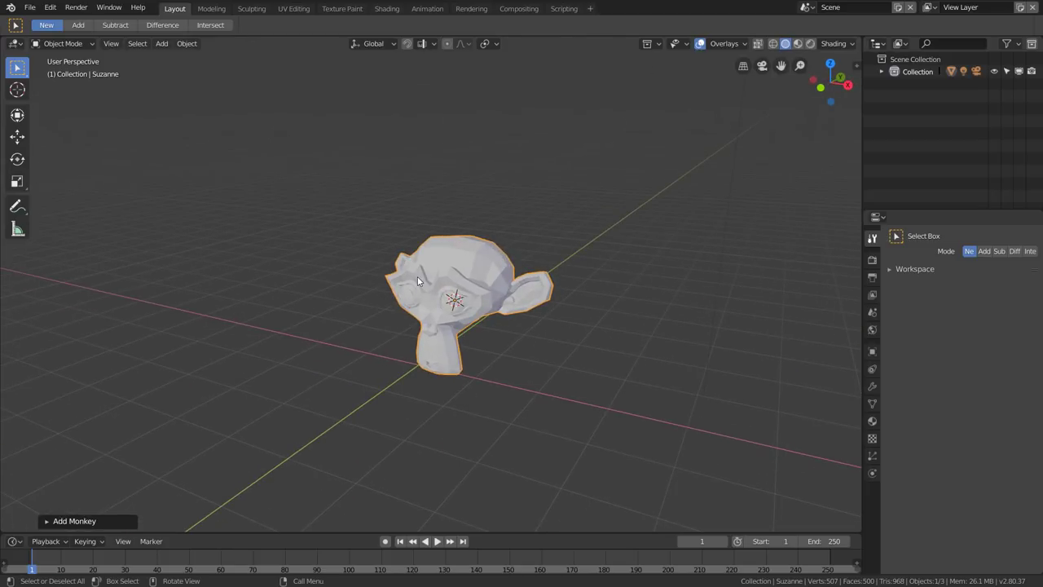
Switch to the Scale Cage tool and try resizing the monkey, cancelling both attempts
left_click(18, 186)
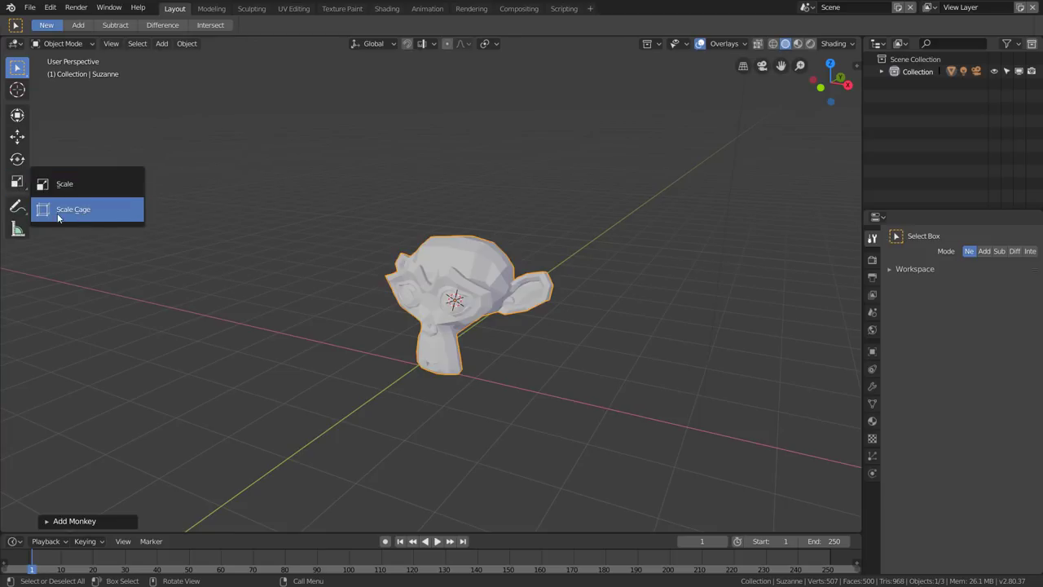
left_click(86, 212)
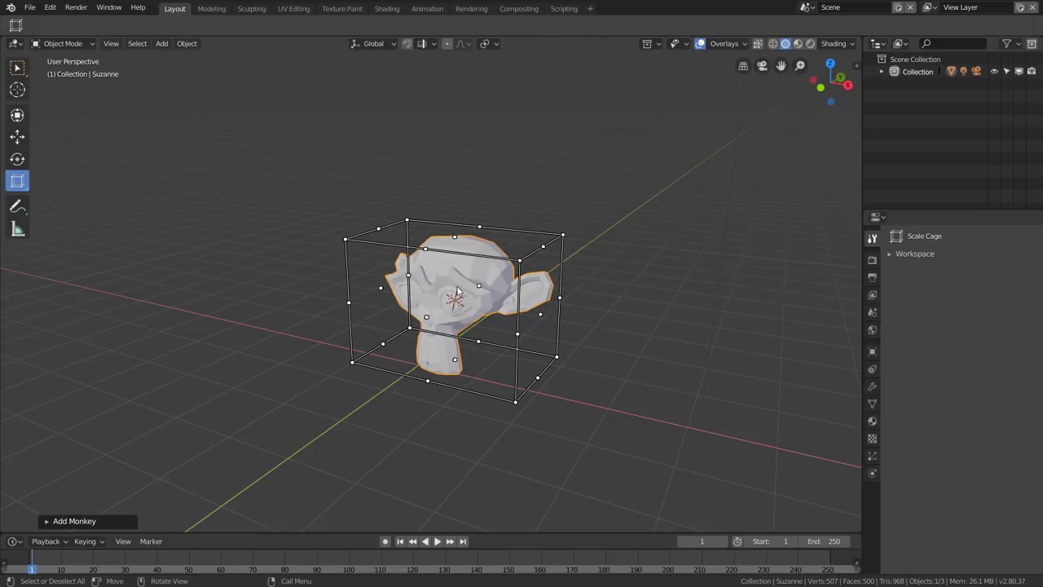
mouse_move(461, 291)
middle_mouse_down()
mouse_move(501, 292)
mouse_move(479, 261)
middle_mouse_up()
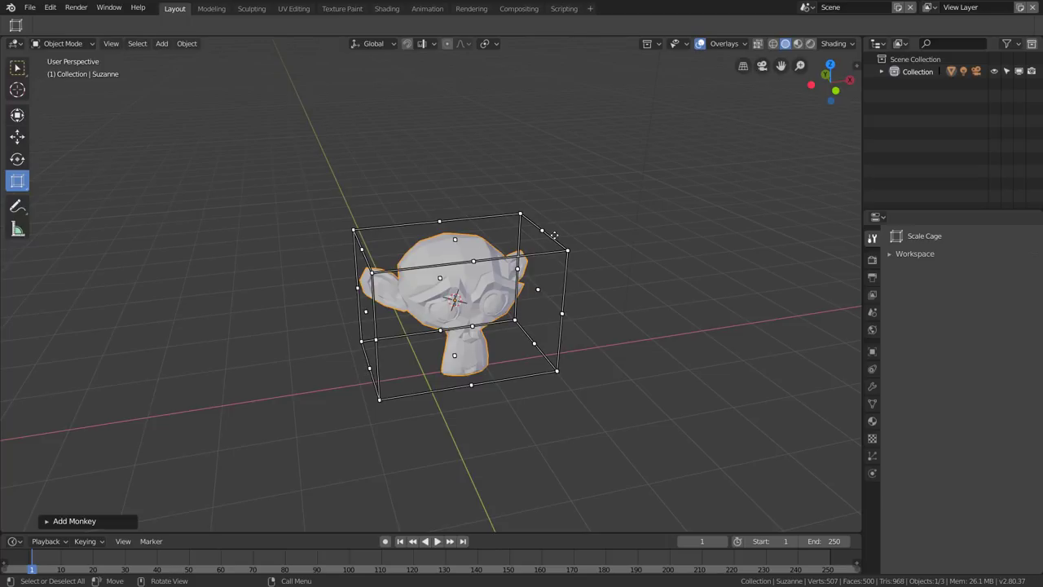
mouse_move(568, 250)
left_mouse_down()
mouse_move(580, 257)
mouse_move(624, 225)
mouse_move(600, 233)
mouse_move(678, 196)
left_mouse_up()
right_click(678, 195)
mouse_move(351, 231)
left_mouse_down()
mouse_move(277, 202)
mouse_move(302, 223)
left_mouse_up()
right_click(302, 224)
Stretch the monkey head wider and taller, then shrink it from the cage corners
mouse_move(363, 314)
left_mouse_down()
mouse_move(239, 330)
mouse_move(626, 264)
left_mouse_up()
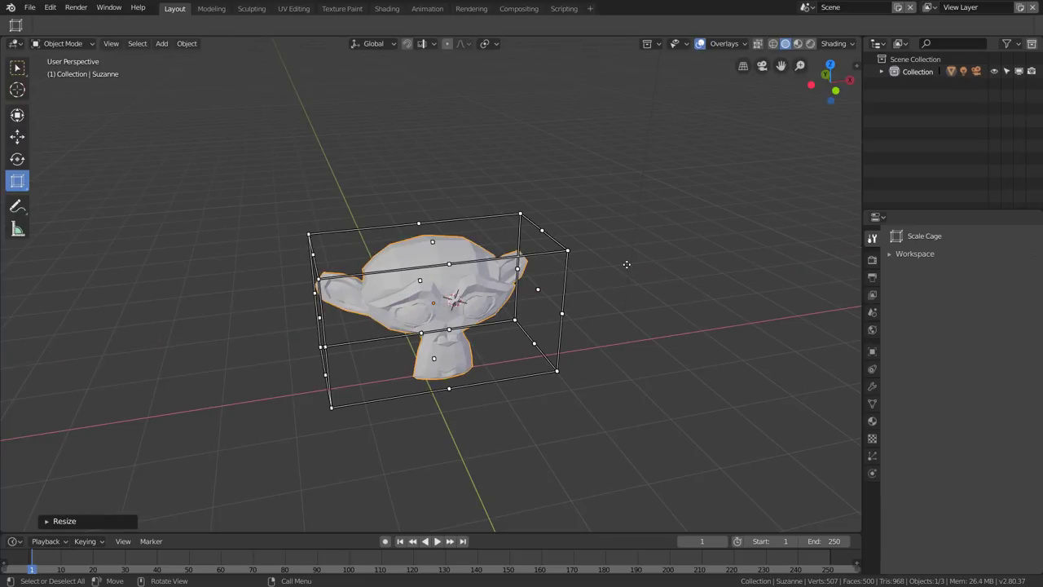
mouse_move(543, 288)
left_mouse_down()
mouse_move(595, 282)
mouse_move(508, 296)
mouse_move(488, 311)
left_mouse_up()
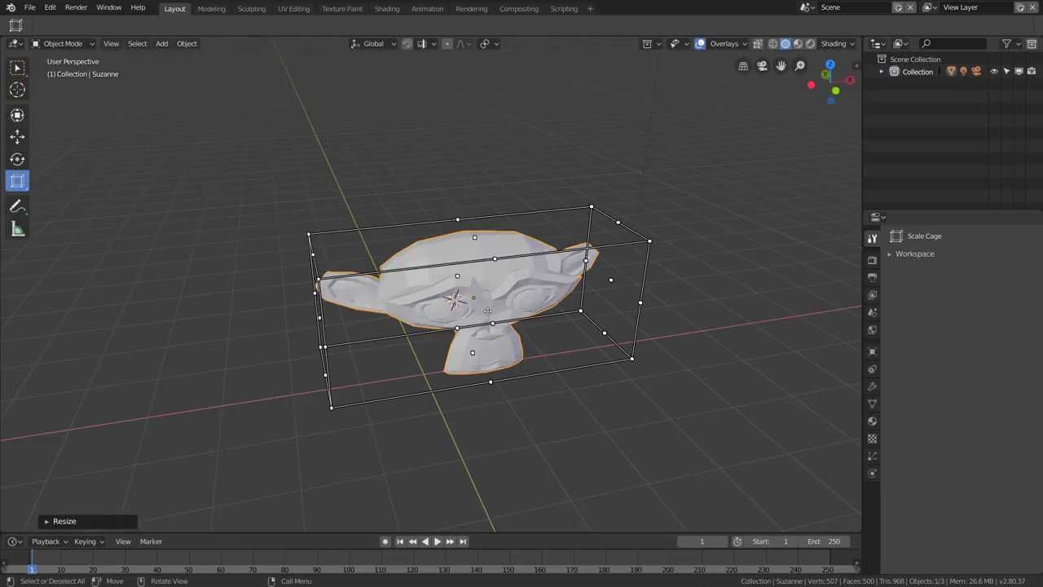
left_click_drag(466, 241, 399, 289)
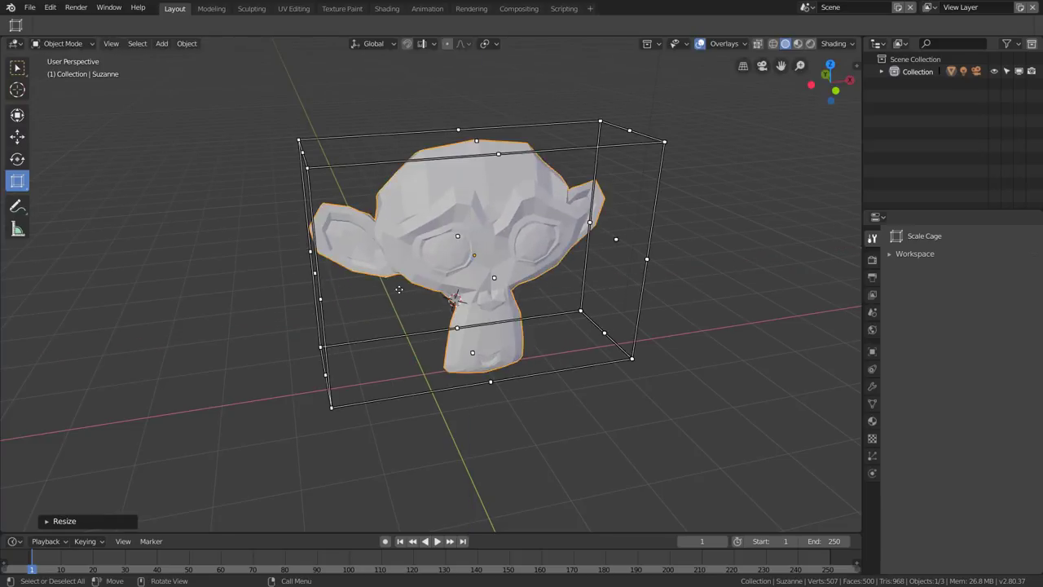
left_click_drag(308, 163, 311, 148)
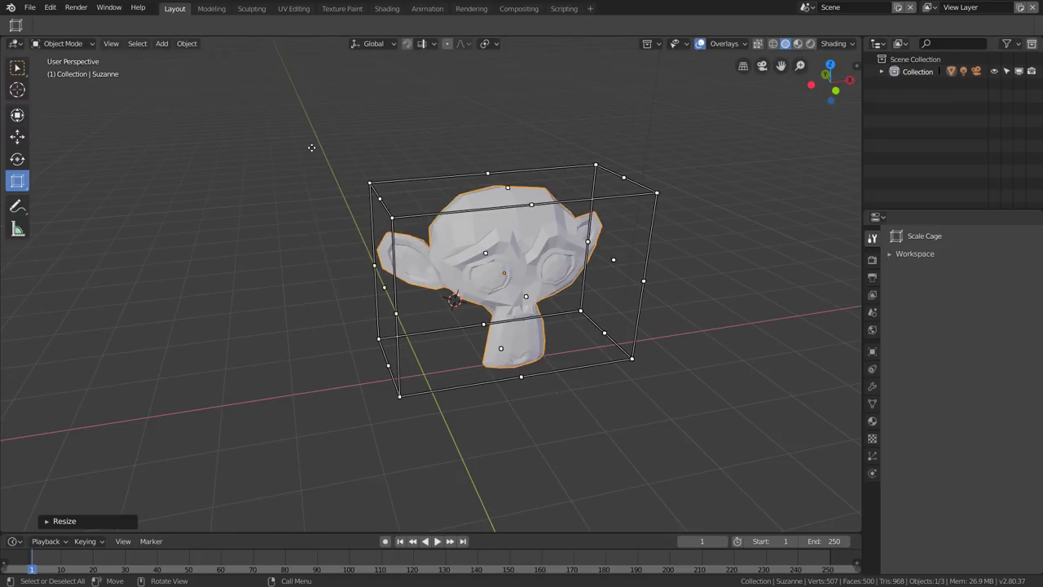
left_click_drag(374, 189, 347, 173)
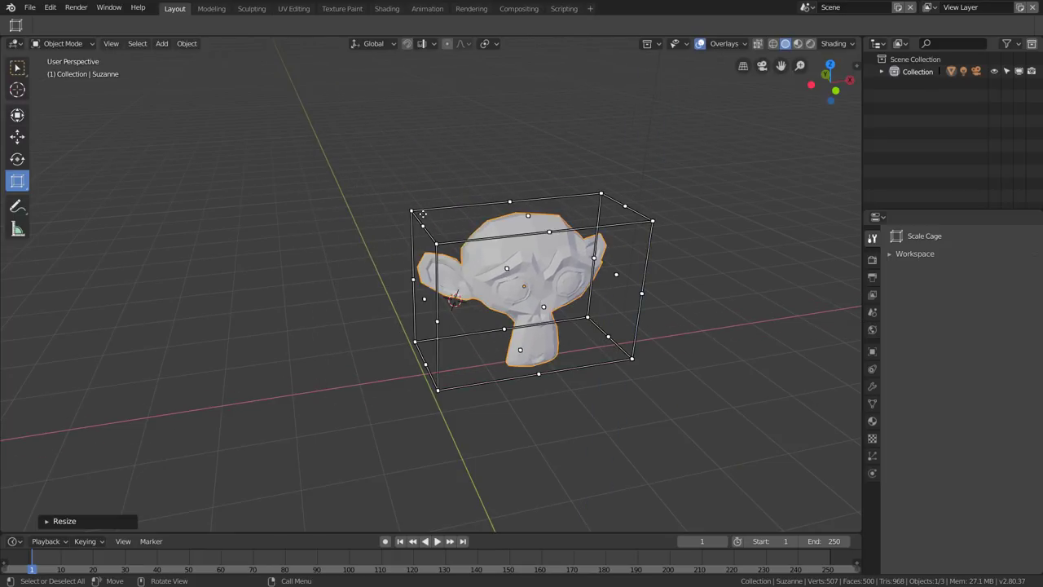
left_click_drag(422, 213, 384, 222)
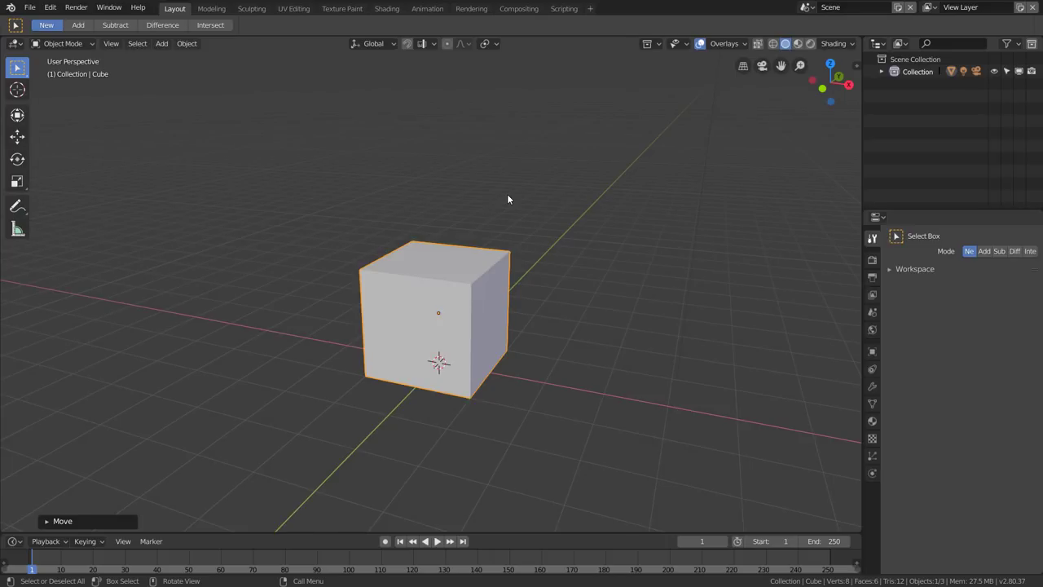
Enter Edit Mode on the cube and show the Extrude tool's flyout variants
key("Tab")
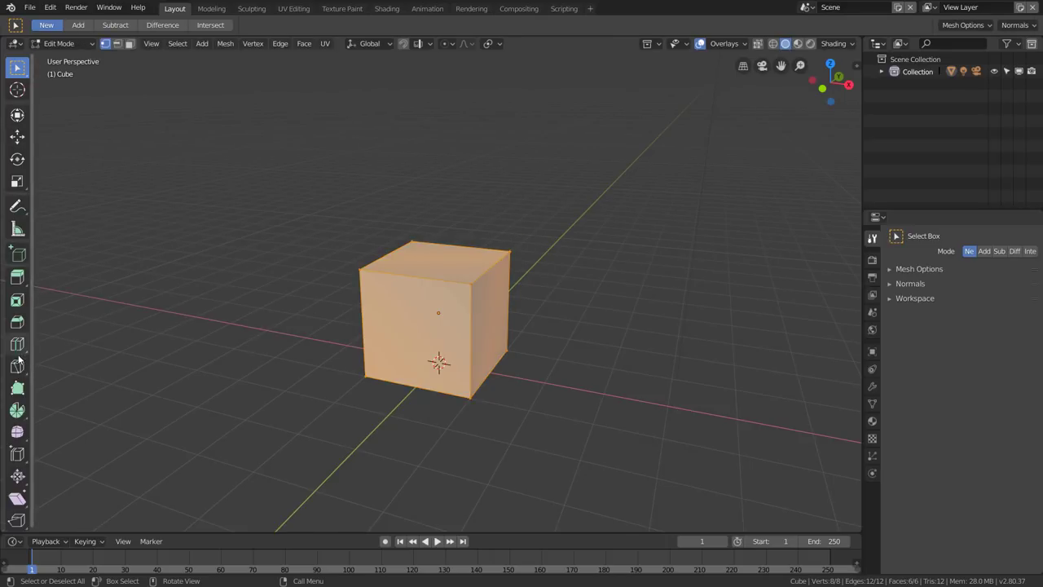
scroll(17, 367, "down", 1)
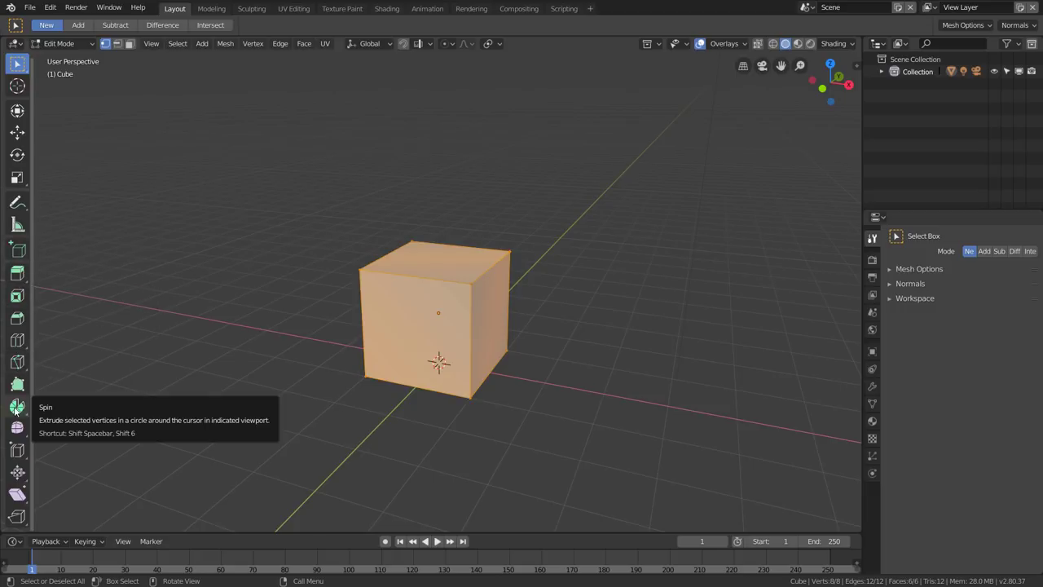
left_click(20, 279)
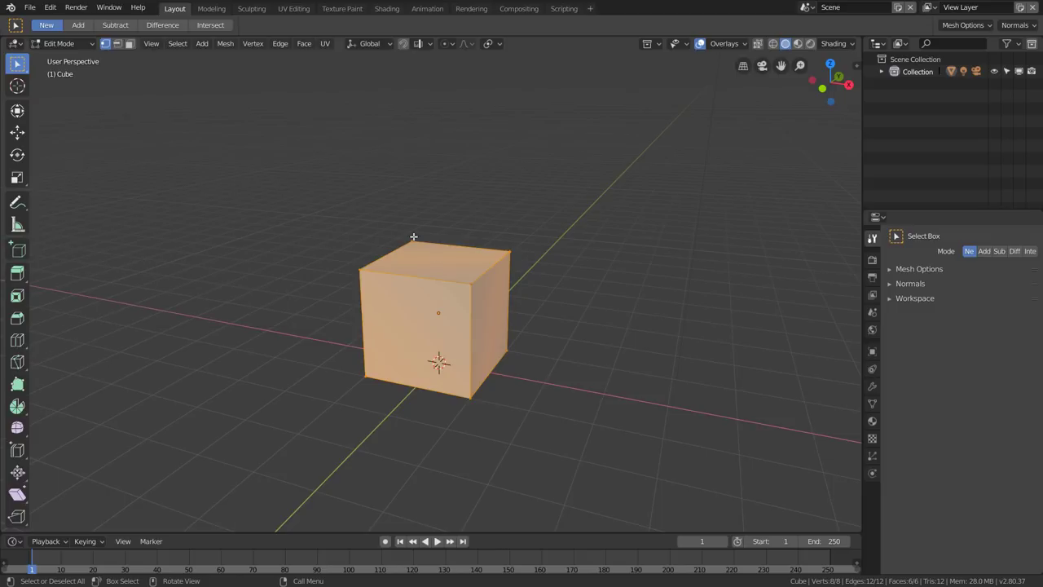
In face select mode, extrude the cube's top face upward and make Extrude Region active
key("3")
left_click(427, 256)
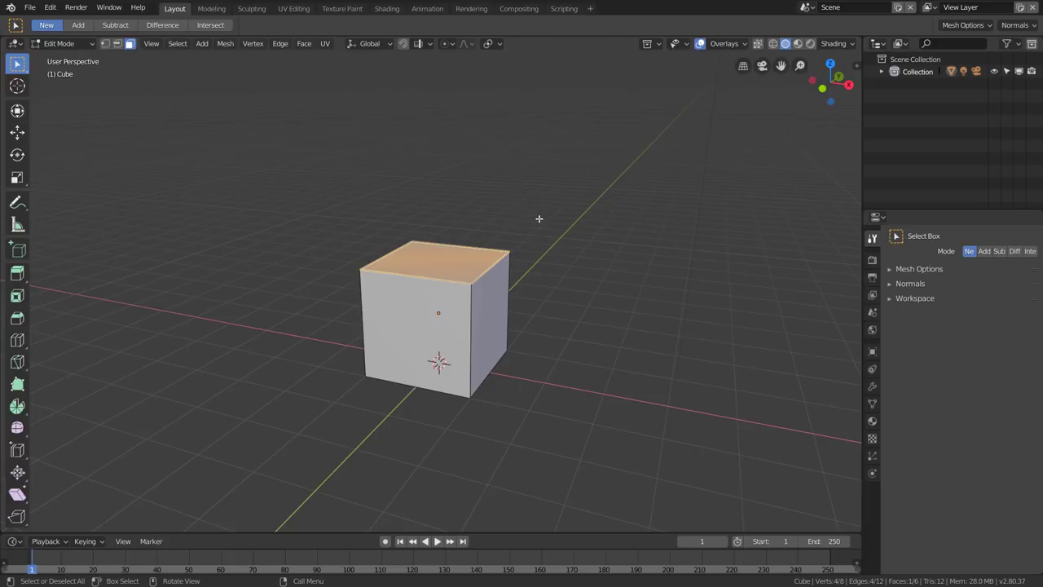
key("e")
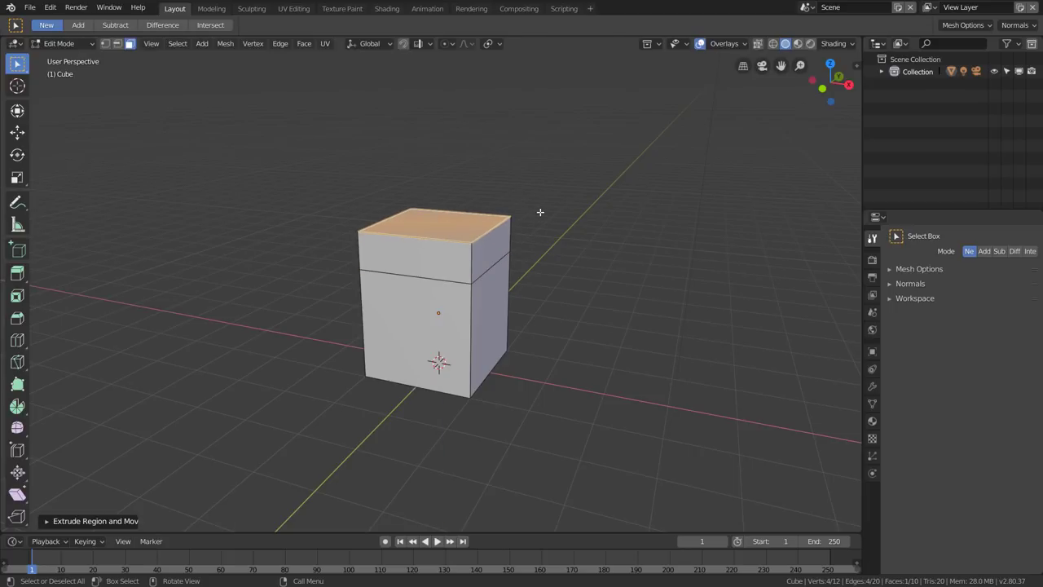
key("alt+e")
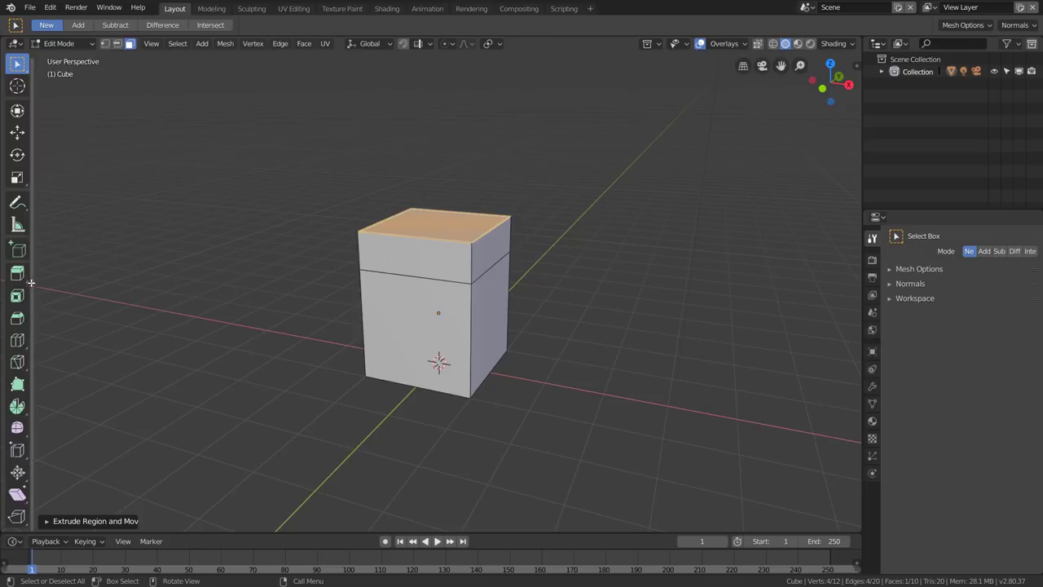
left_click_drag(17, 273, 76, 277)
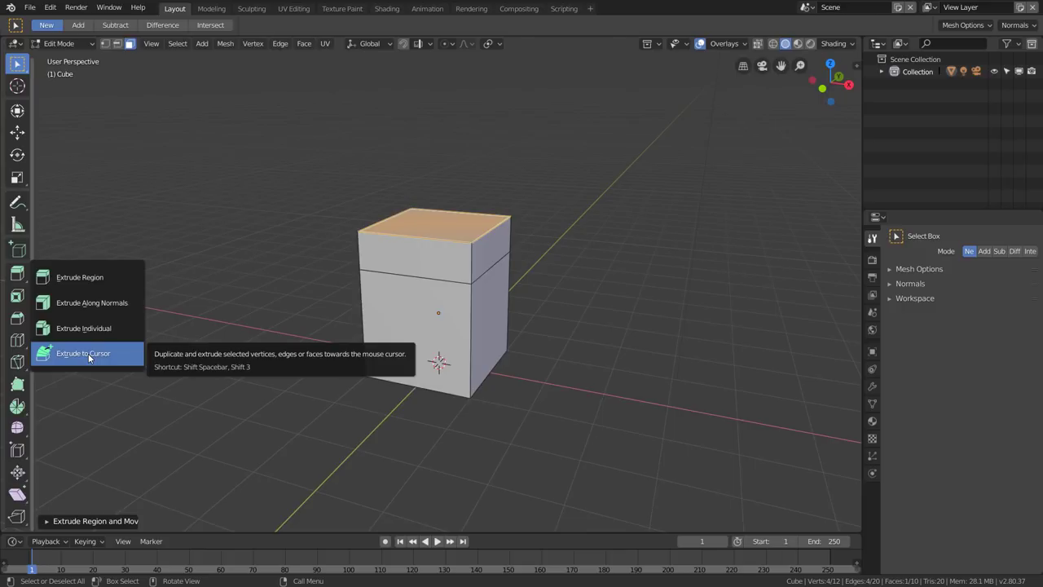
left_click(90, 277)
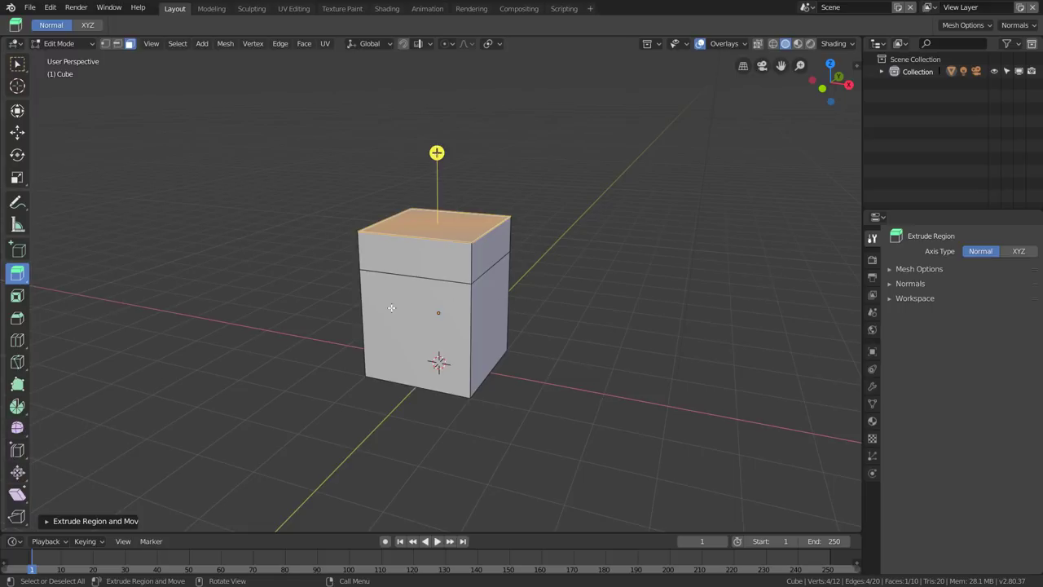
Select the upper edge loop and edge-slide it up near the cube's top
left_click(18, 458)
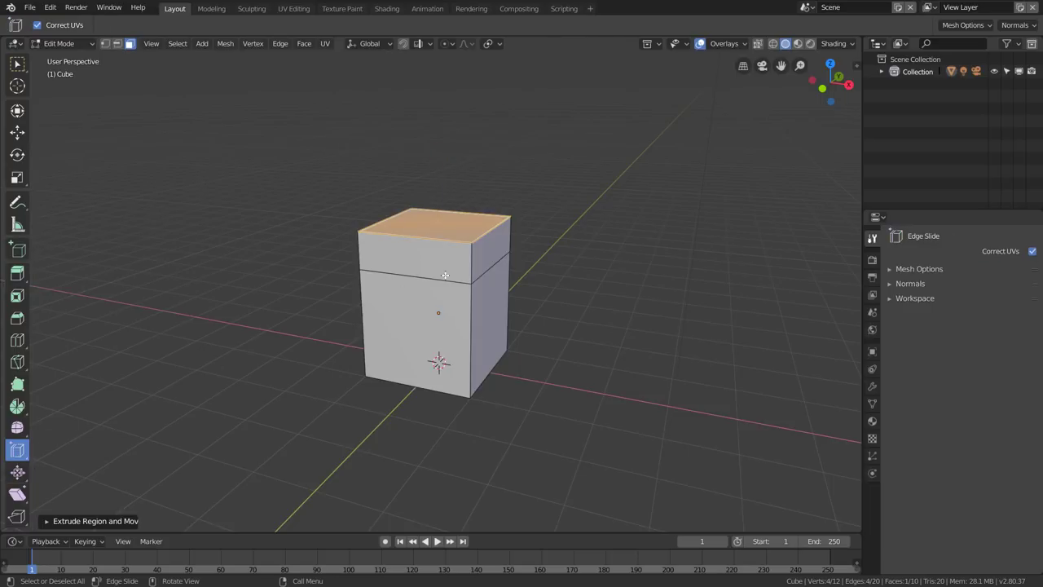
key("a")
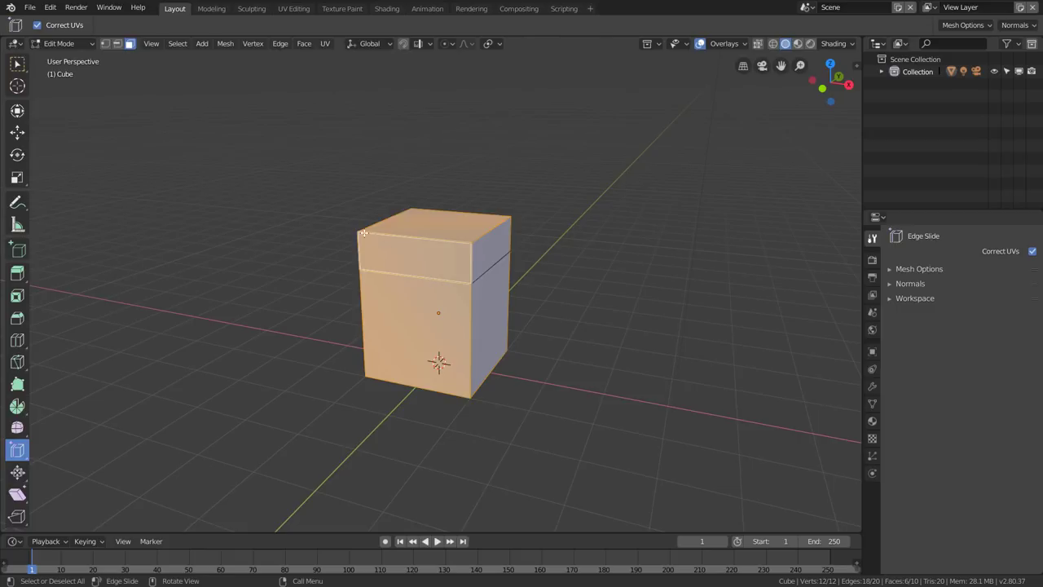
key("2")
left_click(427, 279, "alt")
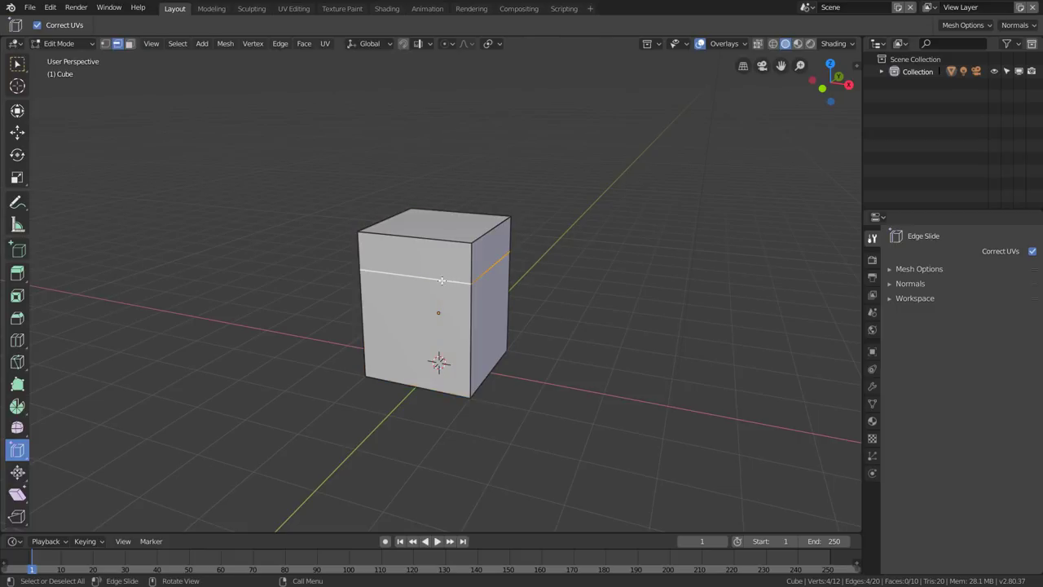
mouse_move(440, 280)
left_mouse_down()
mouse_move(438, 327)
mouse_move(430, 249)
mouse_move(430, 314)
mouse_move(429, 263)
mouse_move(447, 317)
left_mouse_up()
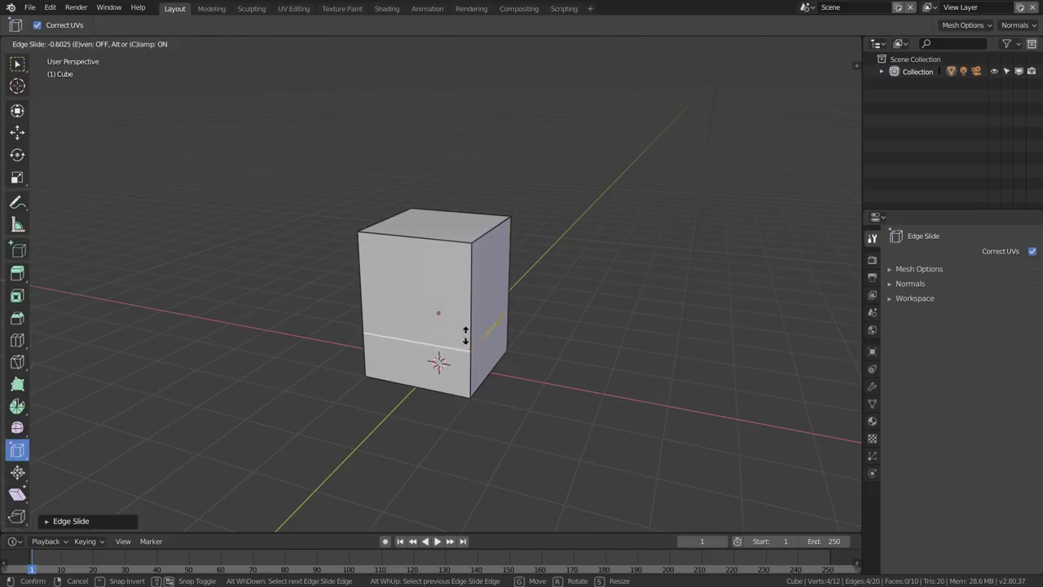
key("Escape")
key("shift+v")
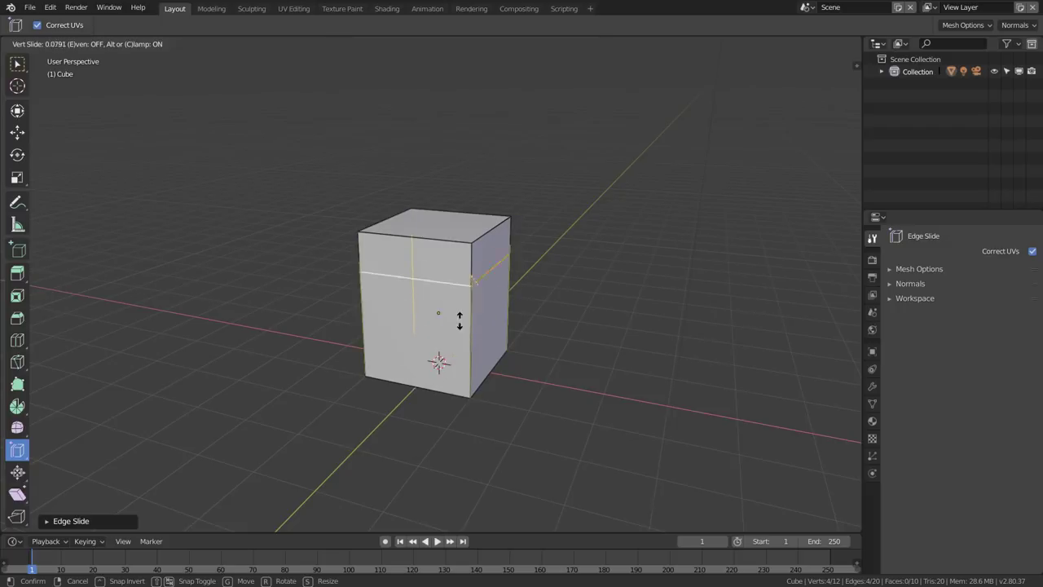
left_click(453, 314)
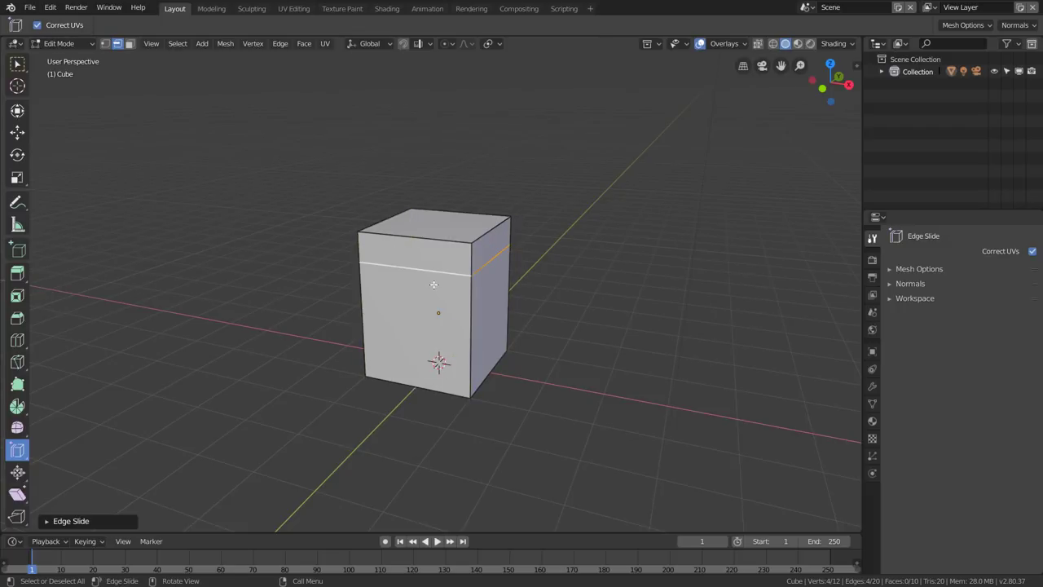
key("g")
key("g")
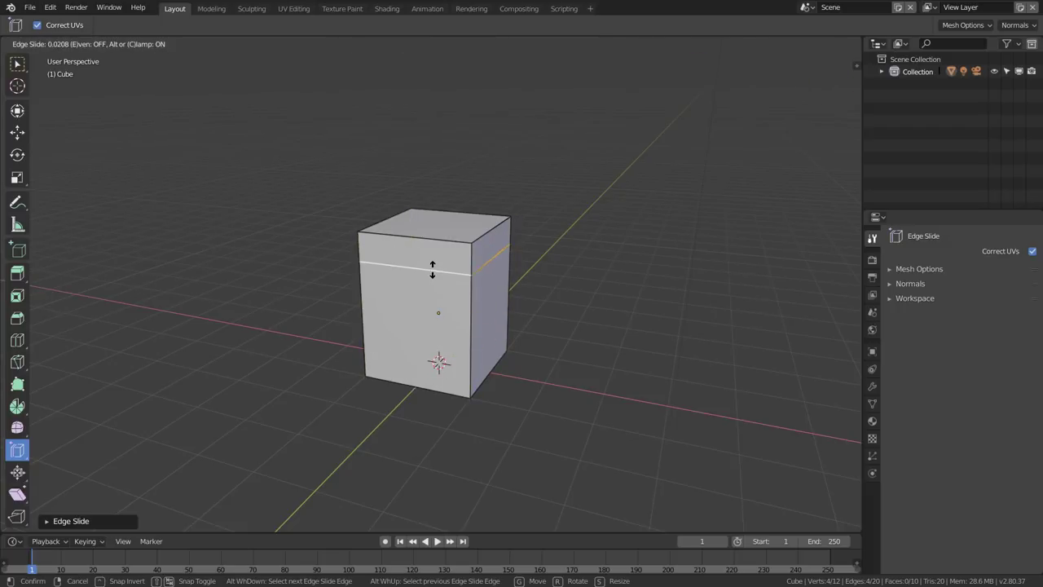
left_click(431, 263)
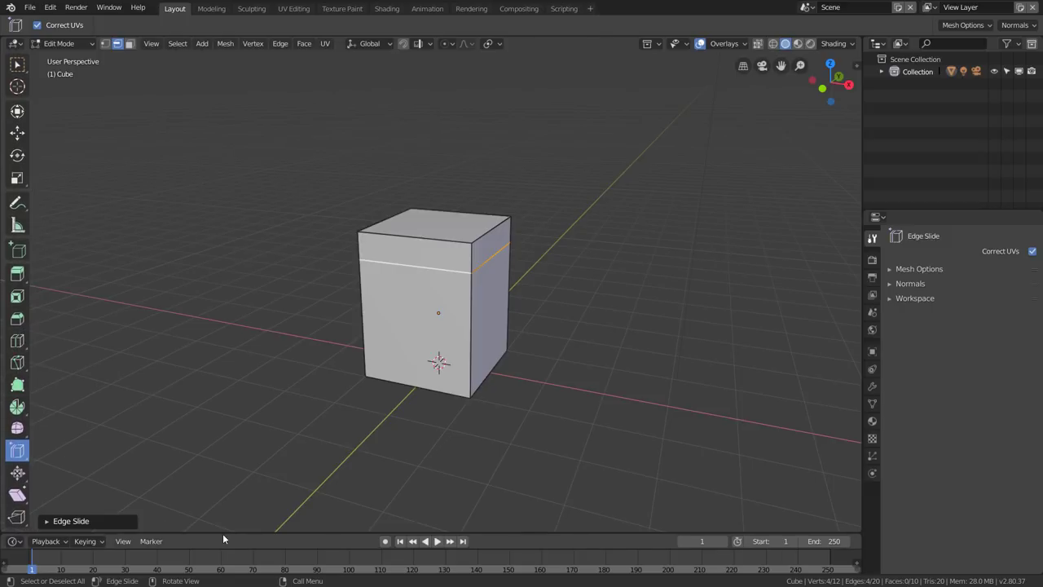
Drag the timeline border down to give the 3D viewport more room
mouse_move(222, 532)
left_mouse_down()
mouse_move(221, 341)
mouse_move(221, 404)
left_mouse_up()
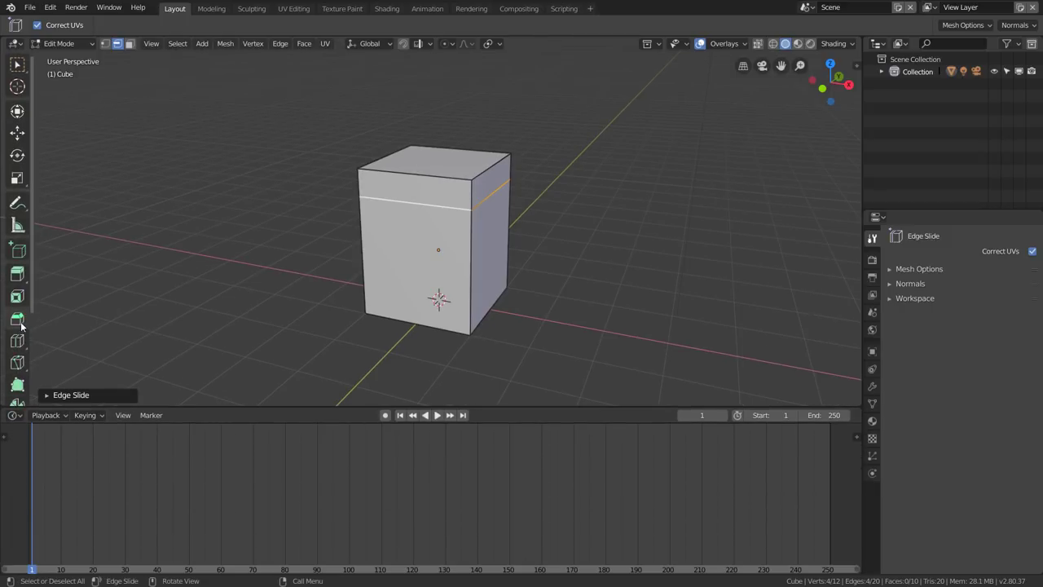
scroll(18, 324, "down", 2)
scroll(18, 324, "down", 2)
scroll(18, 324, "up", 2)
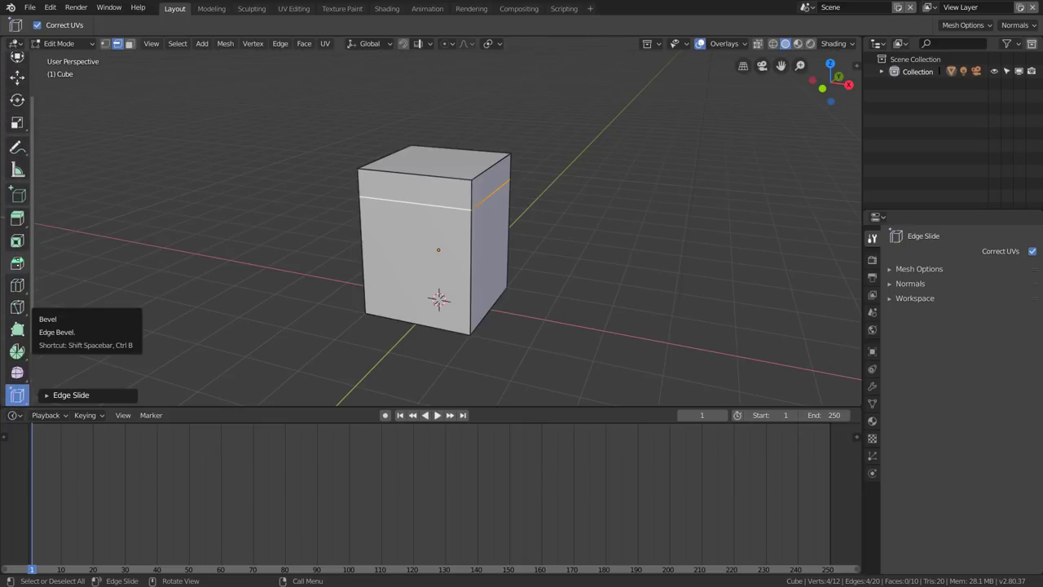
scroll(18, 324, "down", 2)
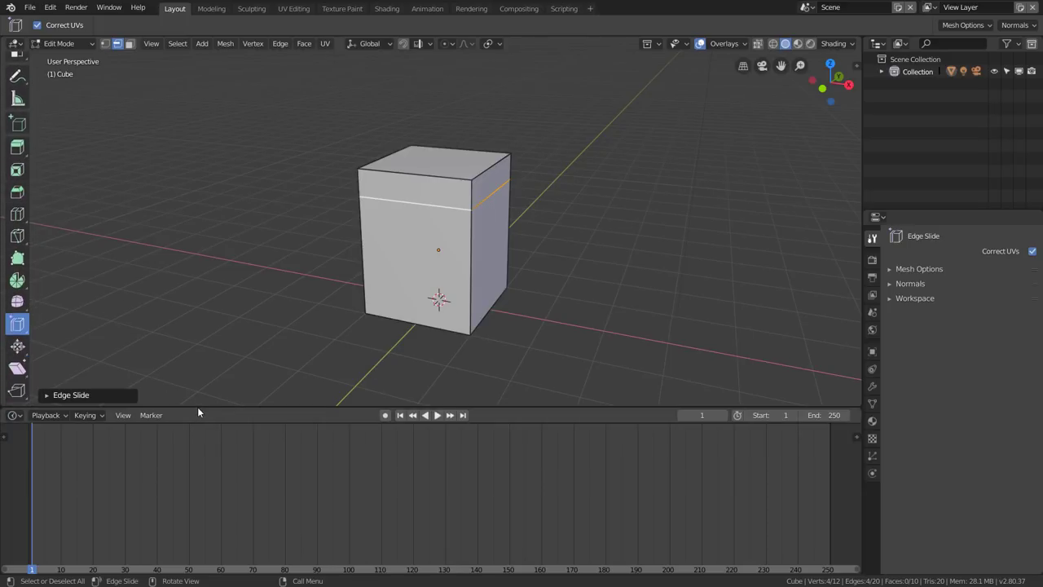
left_click_drag(193, 404, 191, 524)
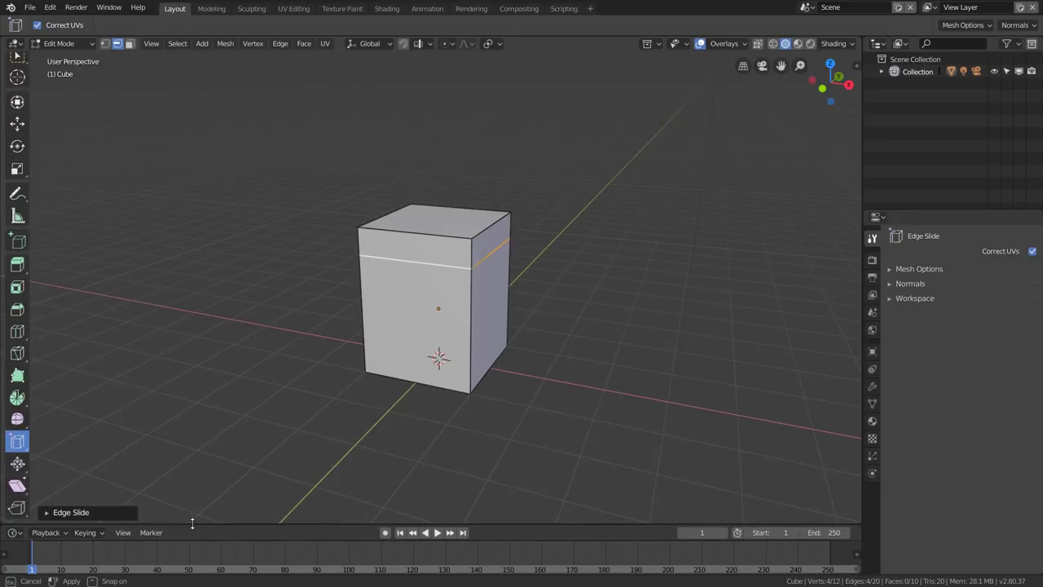
Extrude the cube's top face upward about 1.09 m with Extrude Region
left_click(17, 264)
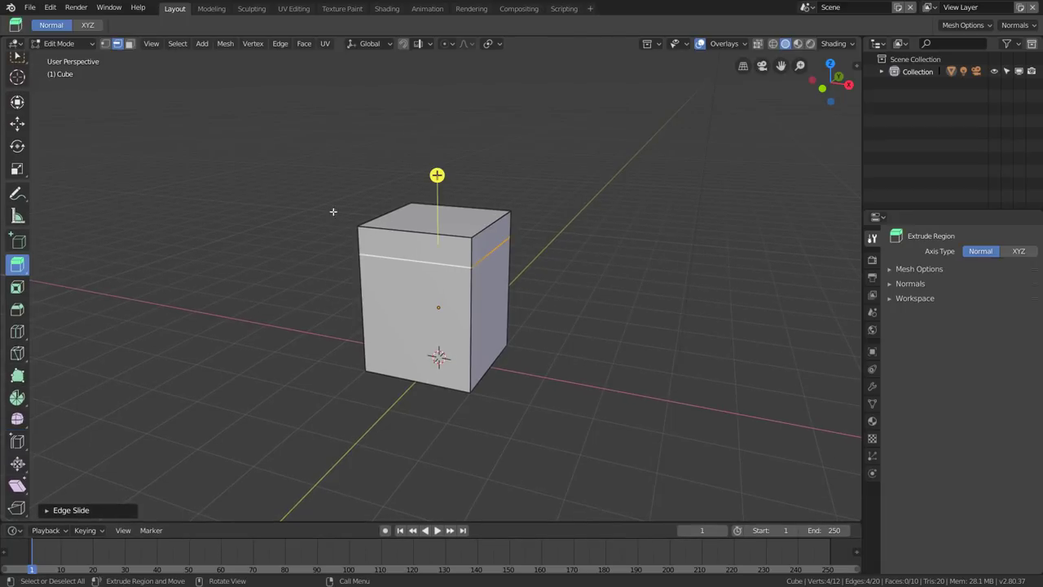
left_click(428, 210)
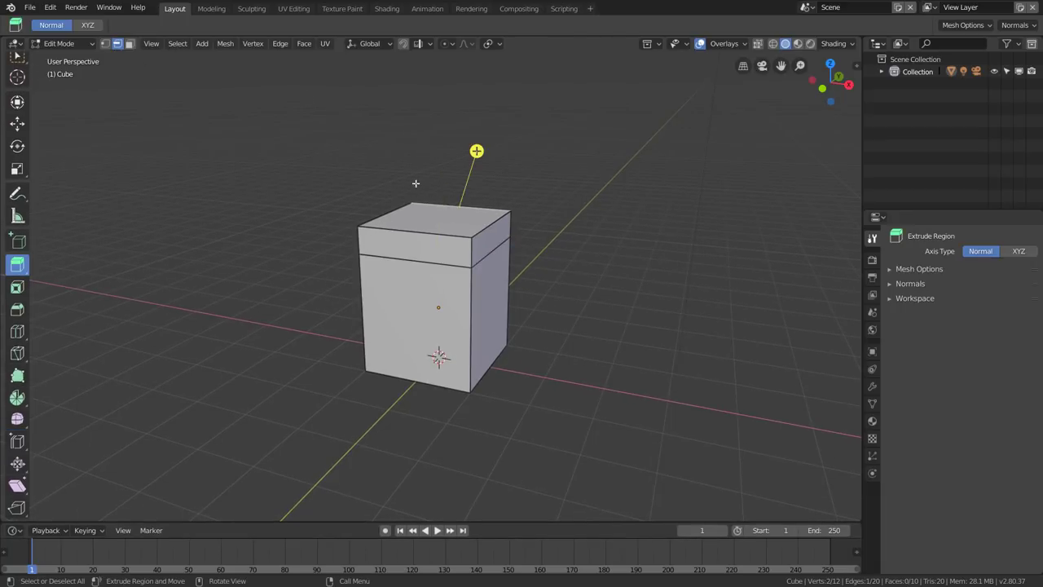
left_click(129, 44)
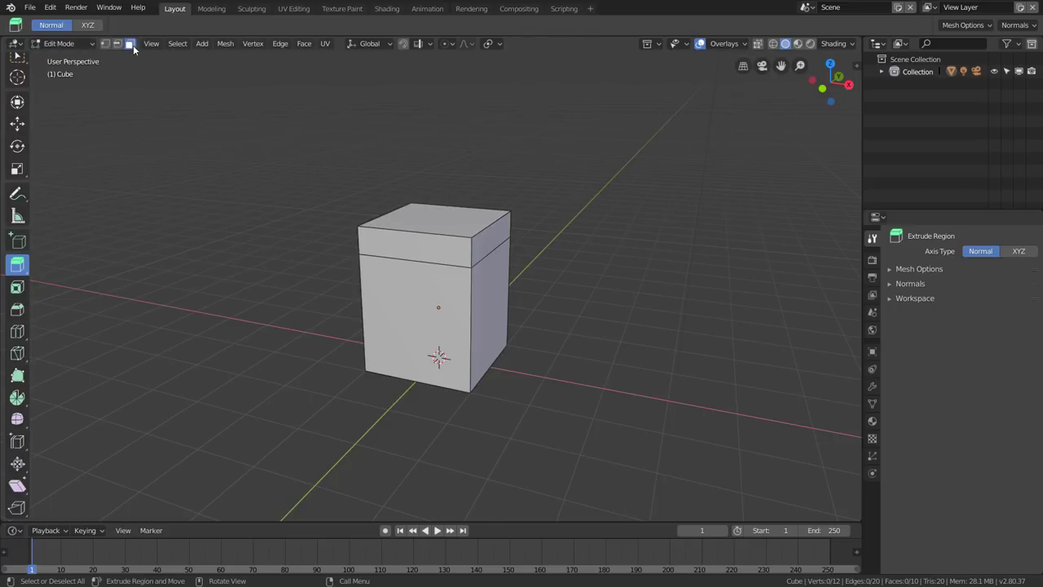
left_click(455, 235)
left_click_drag(435, 147, 430, 84)
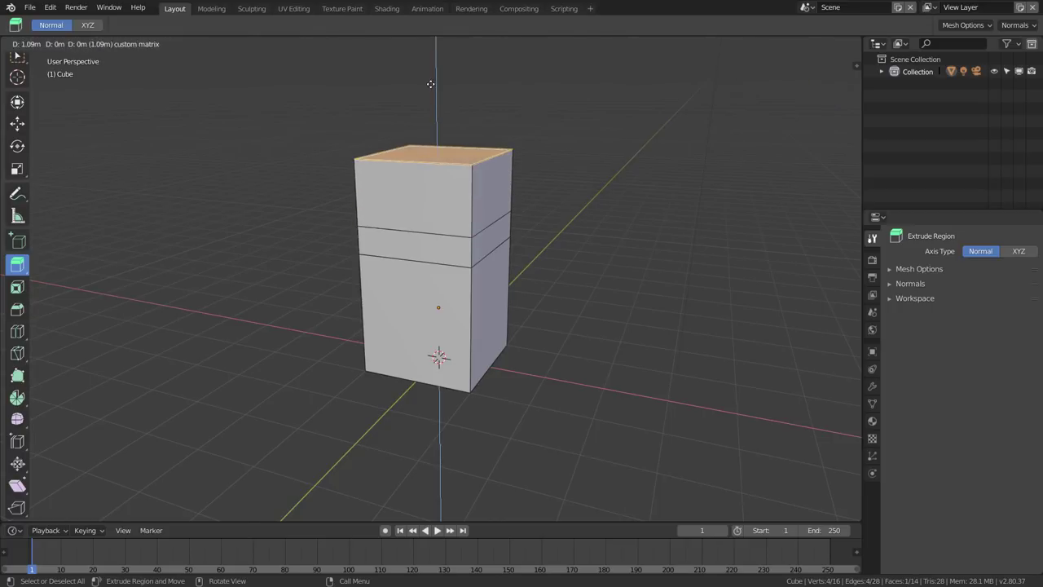
Extrude the new section's right face sideways, tilt it upward about X, and extrude it further
left_click(499, 191)
left_click_drag(559, 194, 636, 198)
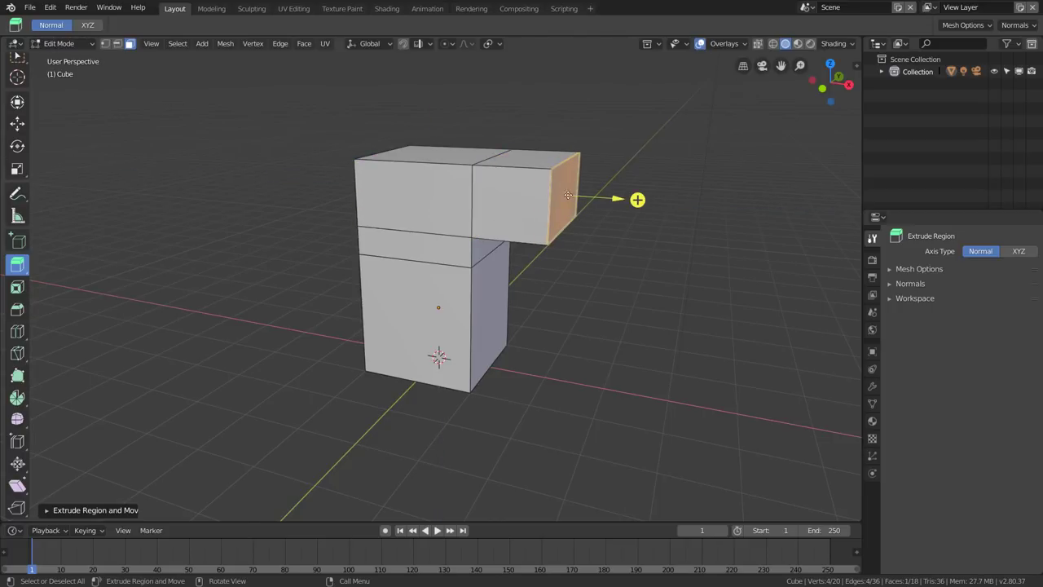
key("g")
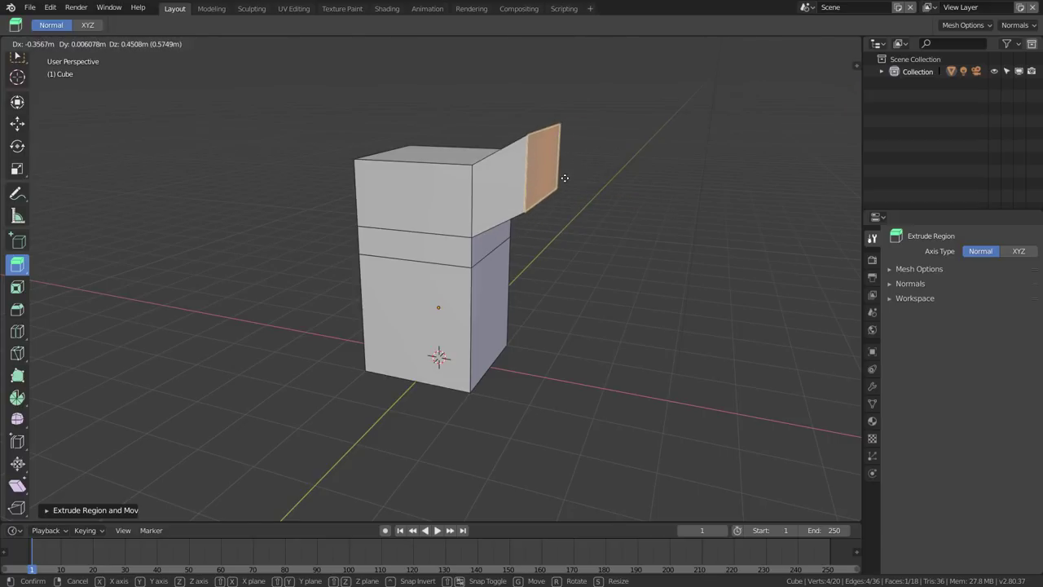
left_click(564, 177)
key("r")
key("x")
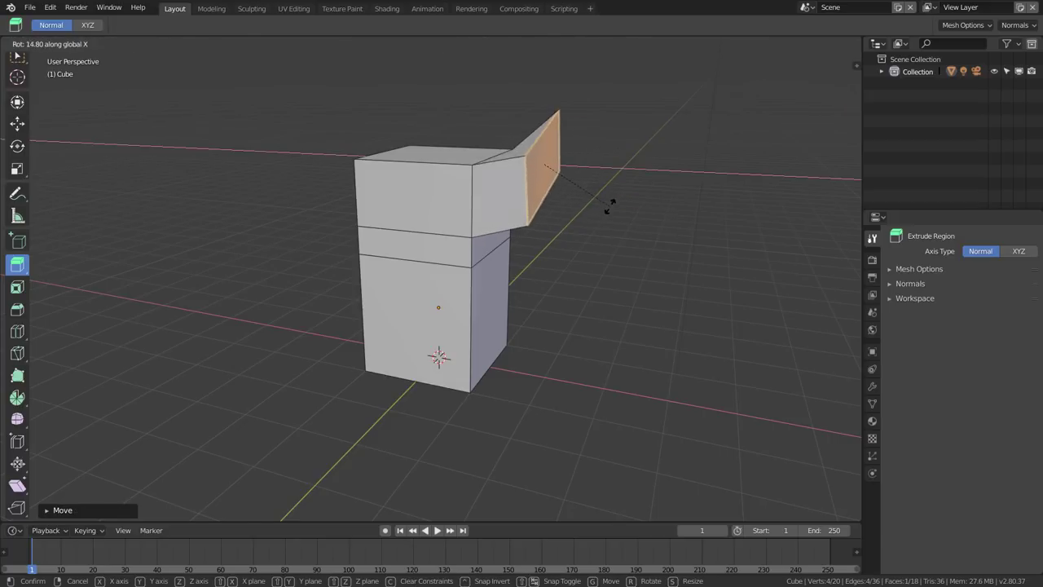
left_click(608, 198)
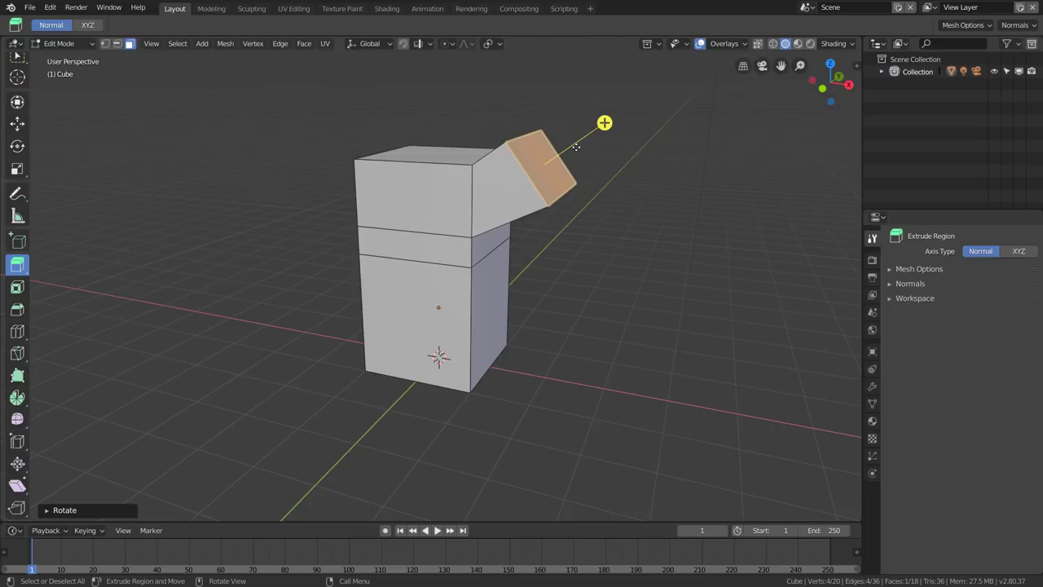
mouse_move(604, 122)
left_mouse_down()
mouse_move(632, 128)
mouse_move(658, 90)
left_mouse_up()
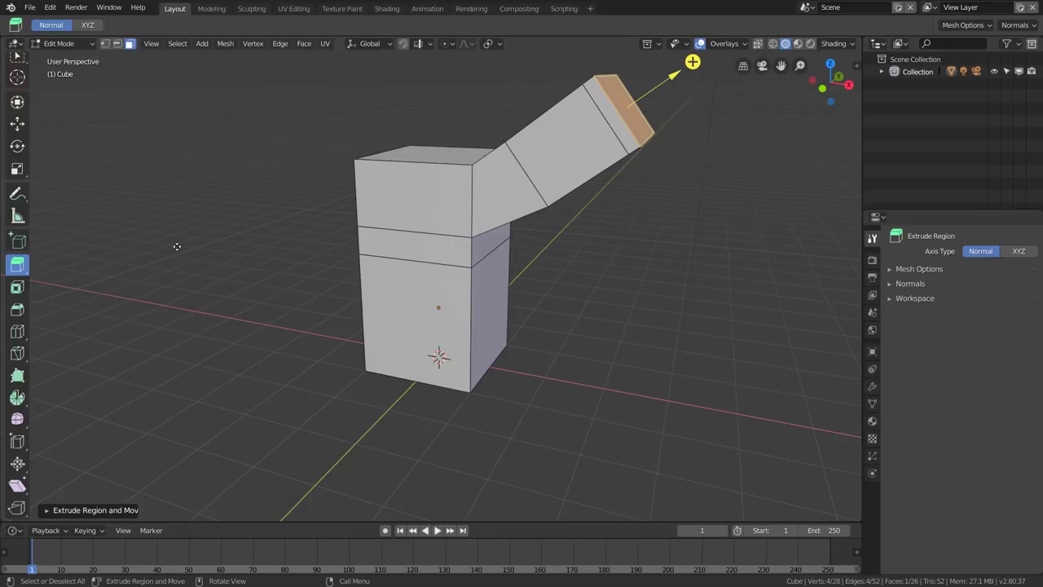
Inset the top block's front face with the Inset Faces tool
left_click(17, 287)
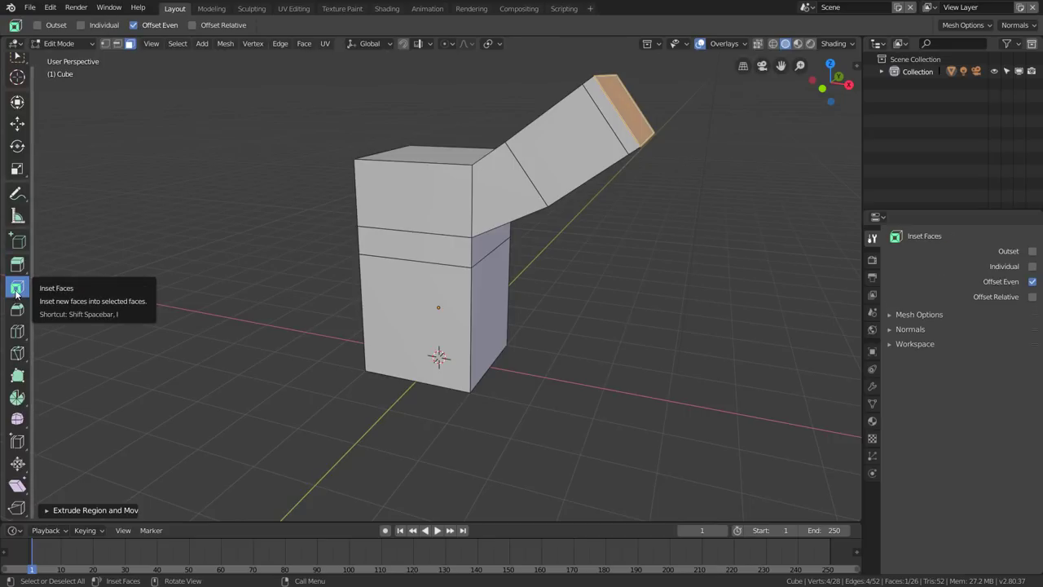
left_click(430, 207)
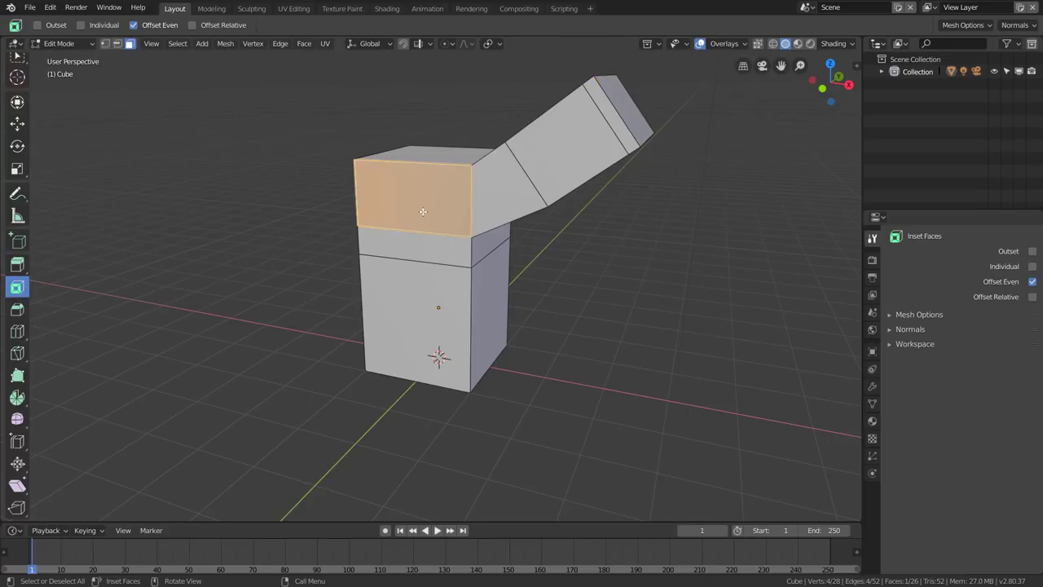
left_click(424, 282)
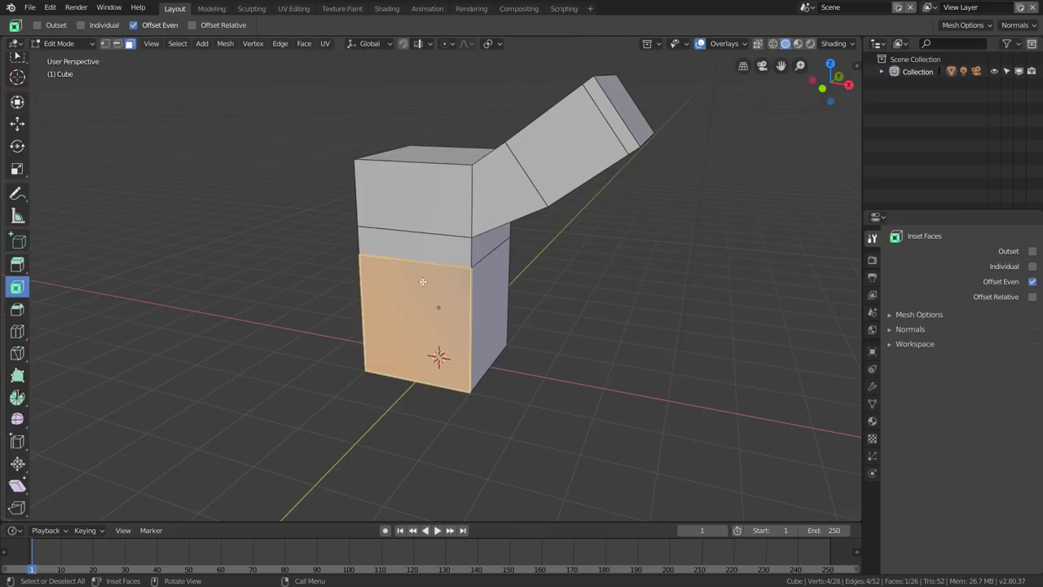
left_click(435, 252)
left_click(465, 223)
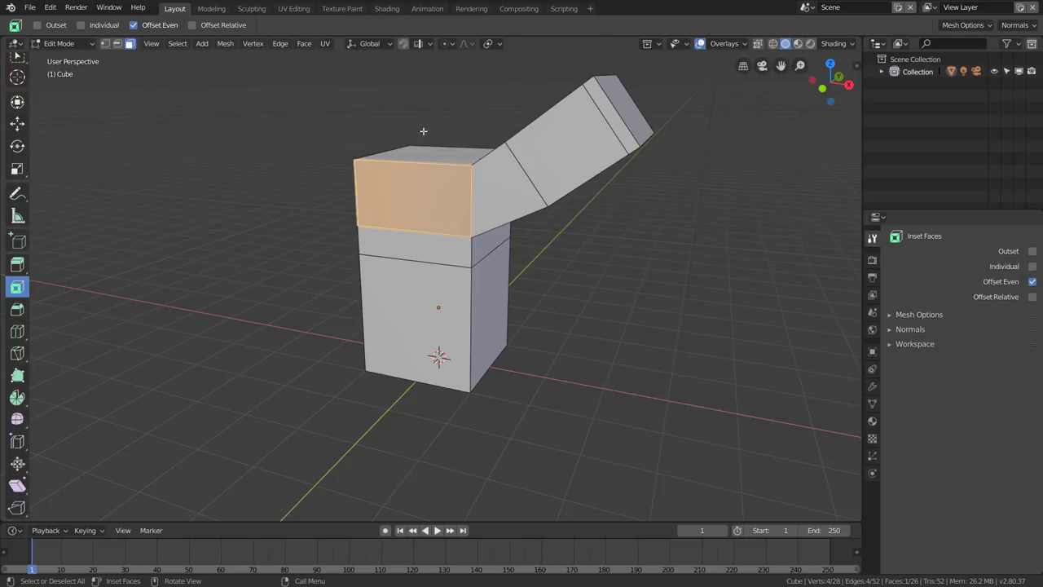
right_click(455, 195)
left_click_drag(444, 188, 424, 278)
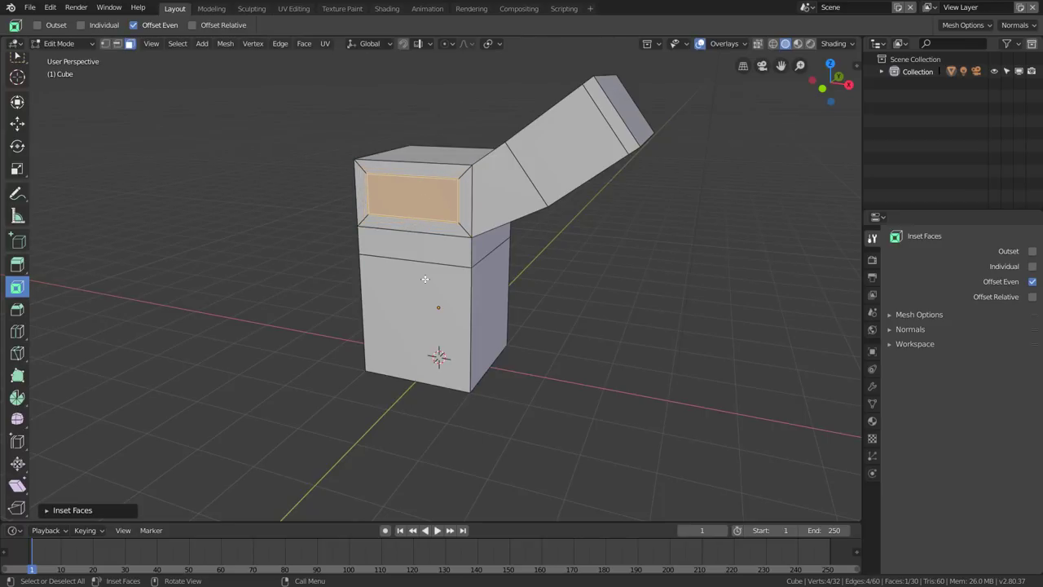
Inset the lower body's front face twice with I, nesting a smaller inset inside
left_click(426, 303)
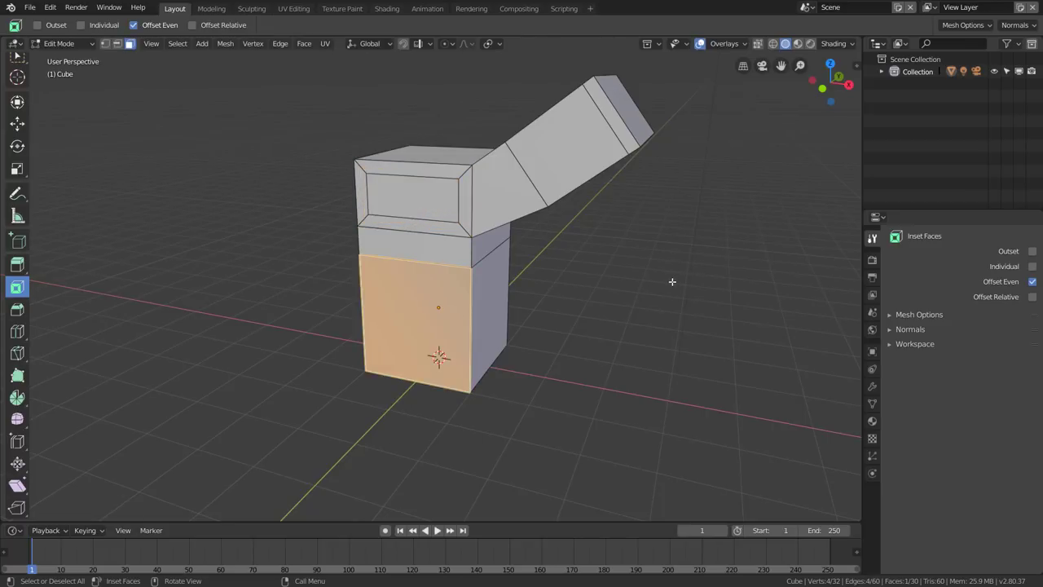
key("i")
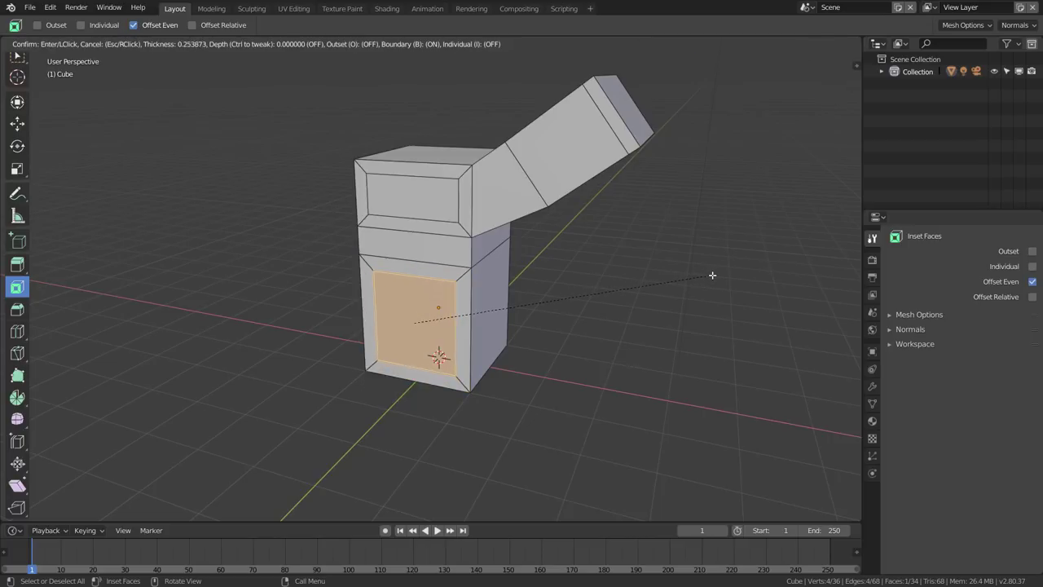
left_click(709, 274)
key("i")
left_click(697, 281)
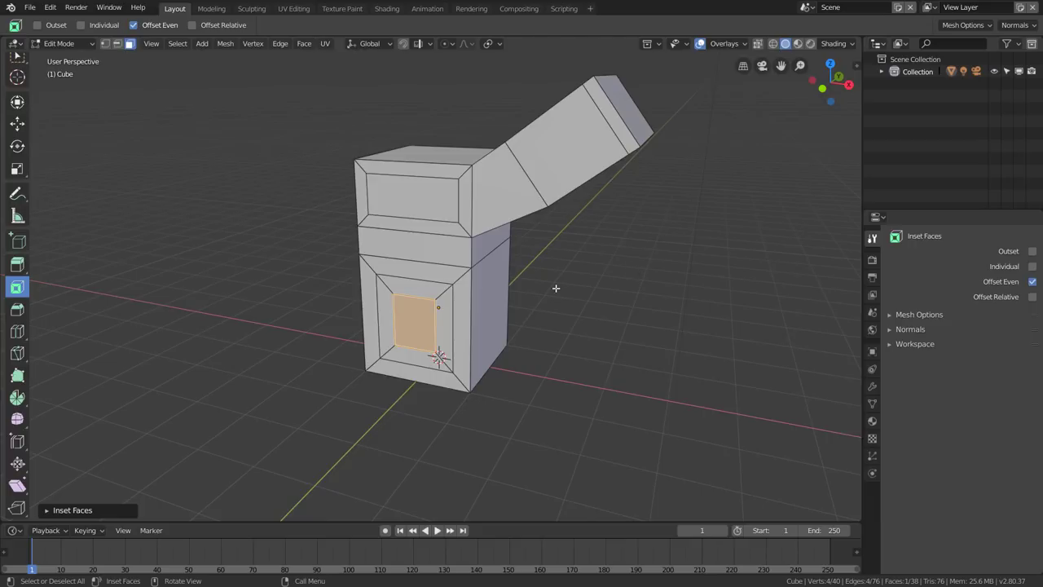
Inset the lower body's right side face by 0.3226 m
left_click(495, 296)
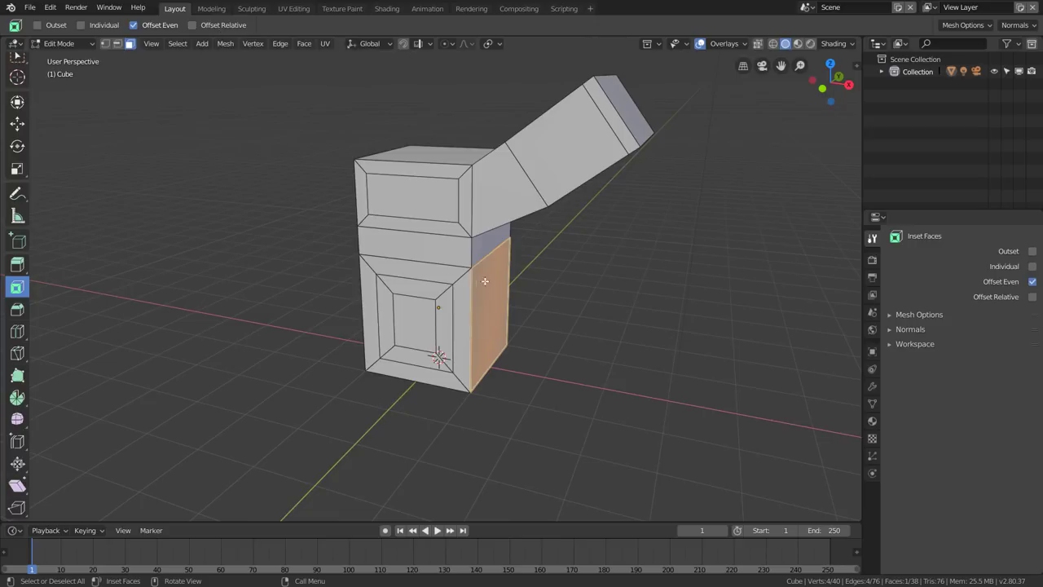
left_click_drag(498, 261, 489, 281)
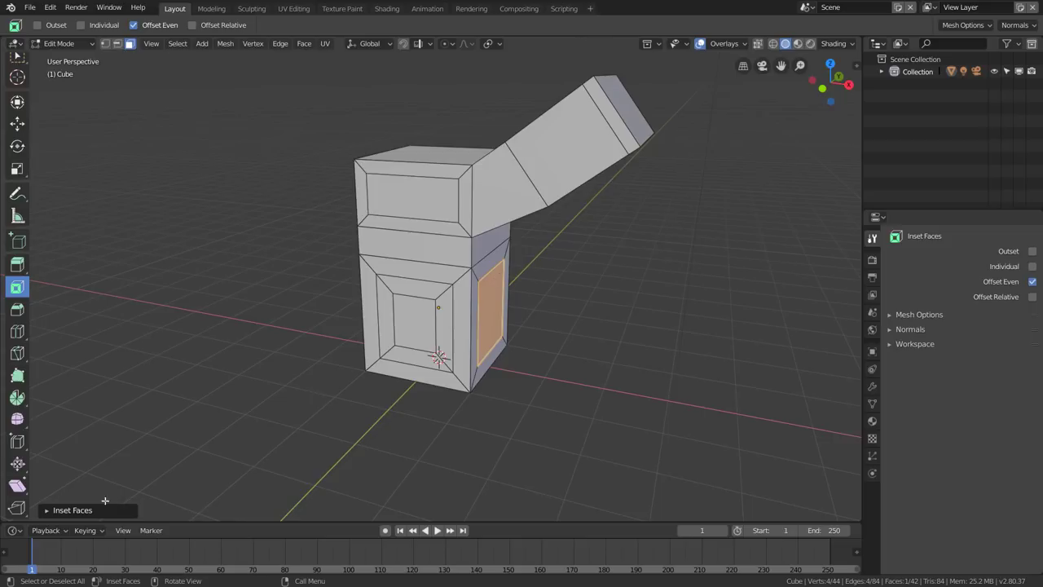
left_click(51, 514)
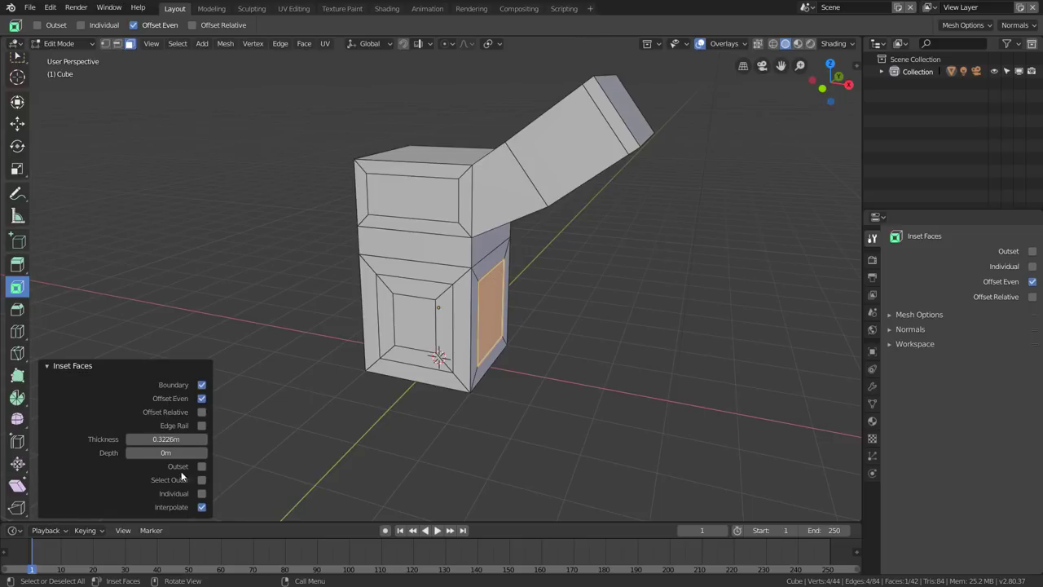
left_click(49, 367)
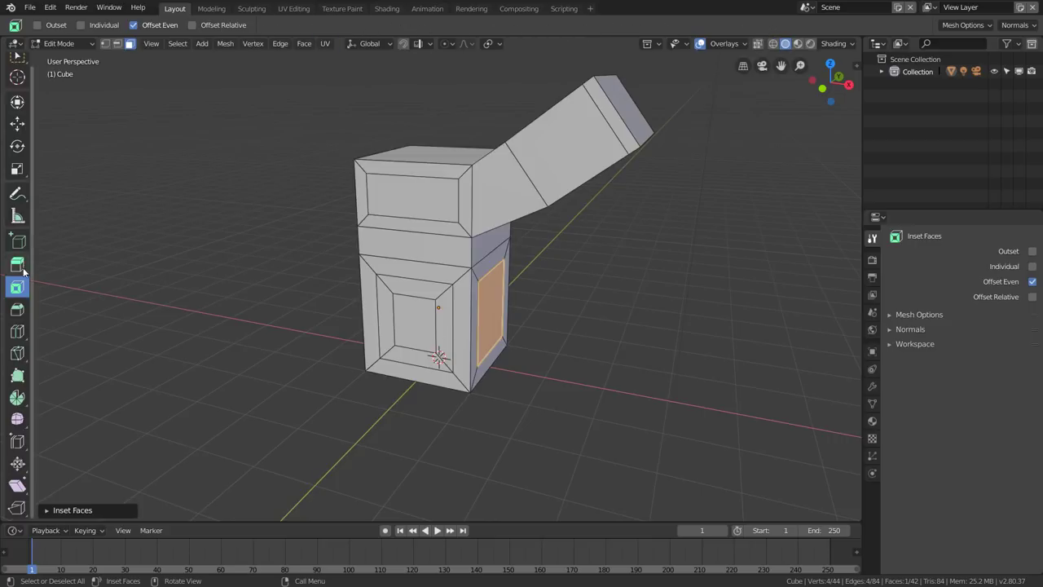
Set Loop Cut to 2 cuts and add two-cut loops around the top block and arm
left_click(18, 331)
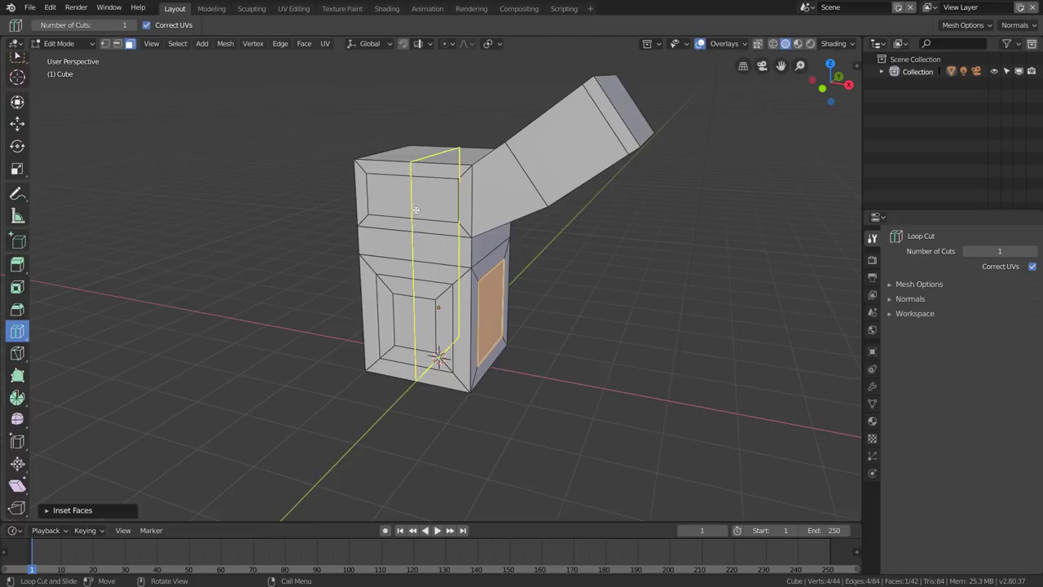
left_click(131, 25)
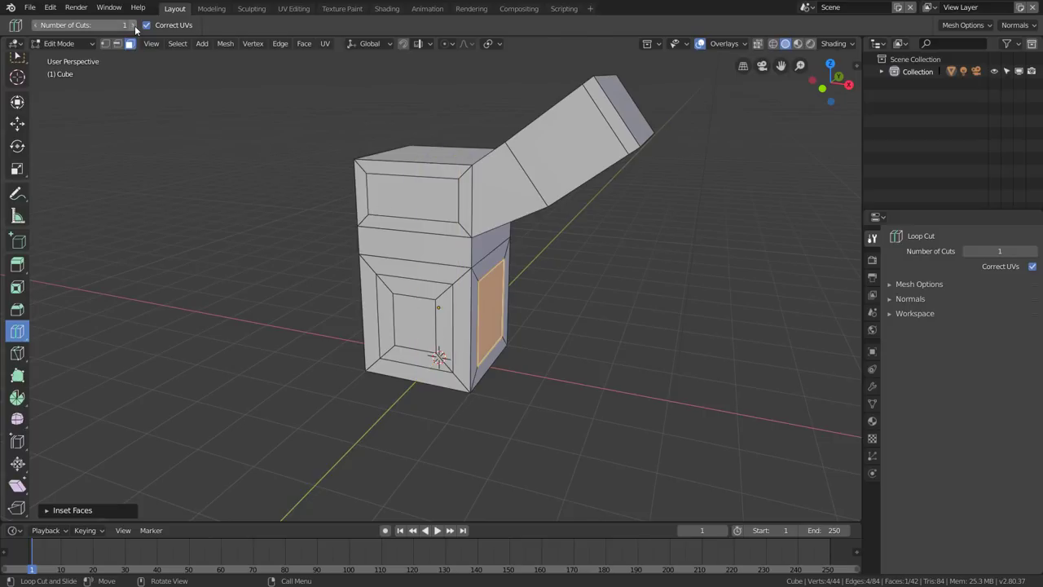
left_click(131, 25)
left_click(36, 25)
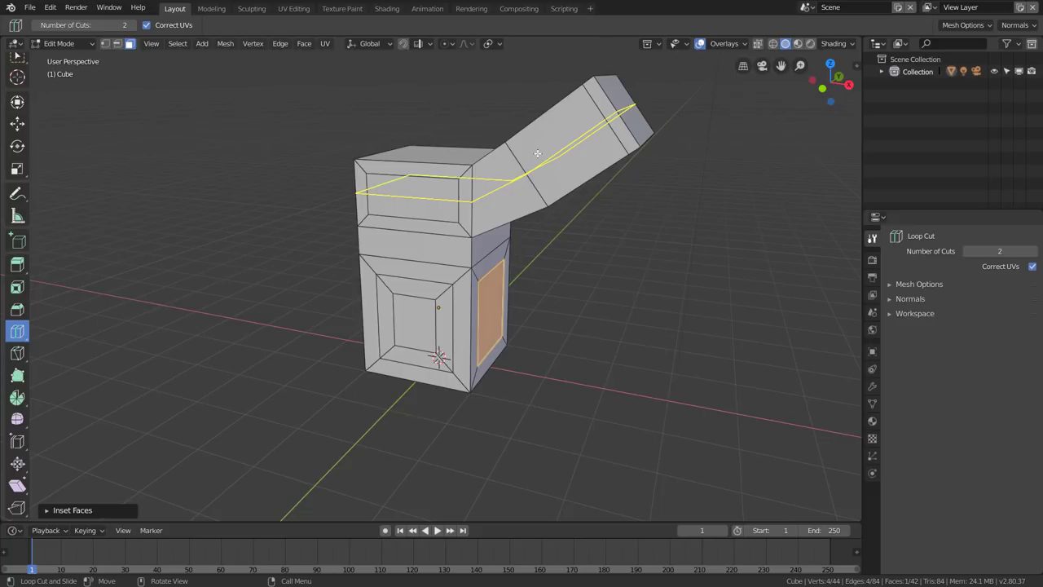
left_click(537, 154)
left_click(562, 138)
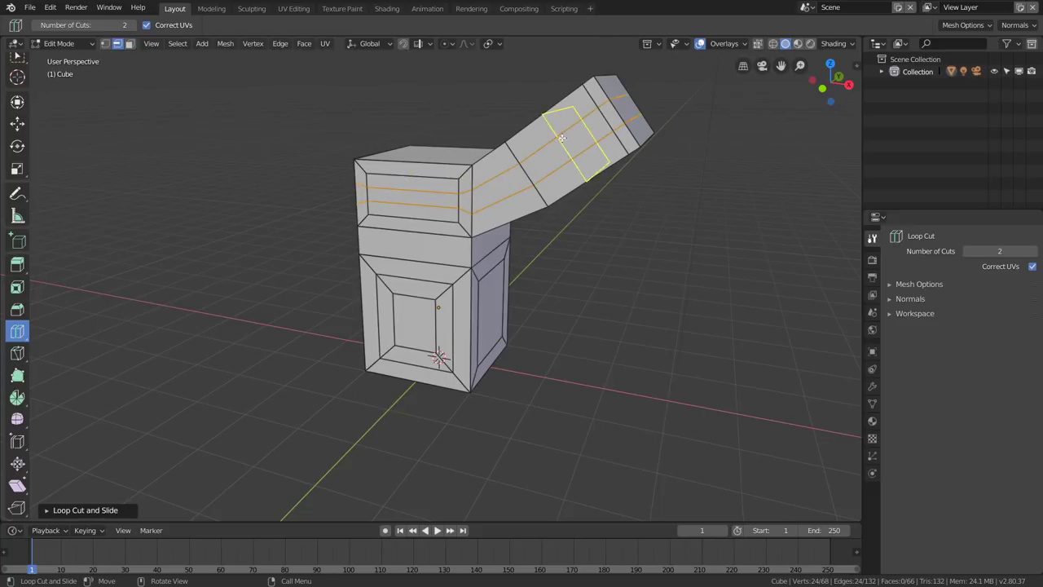
left_click(515, 180)
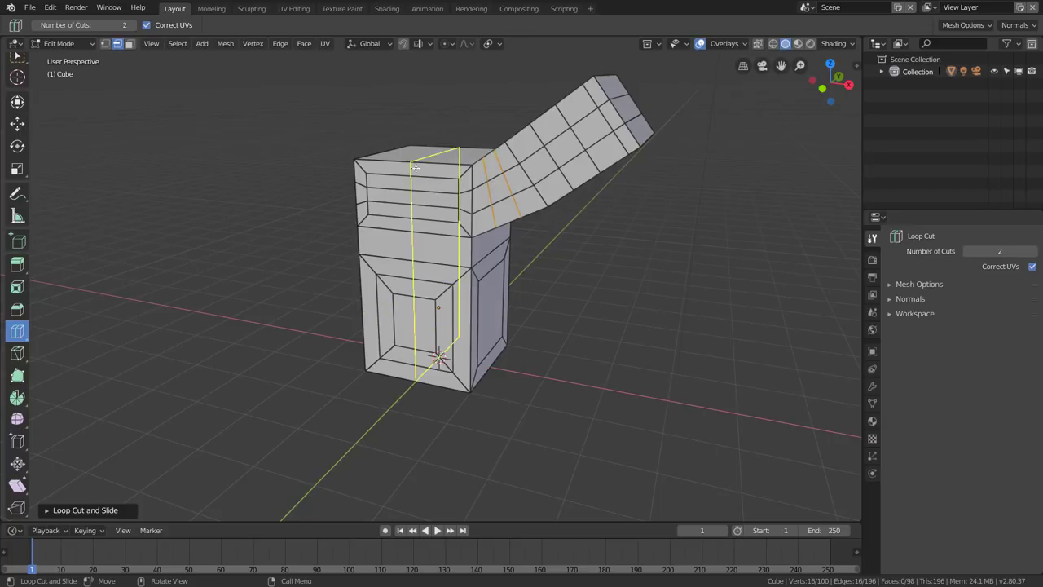
Add more sliding two-cut loops along the arm and top block, undoing one misplaced cut
left_click(583, 118)
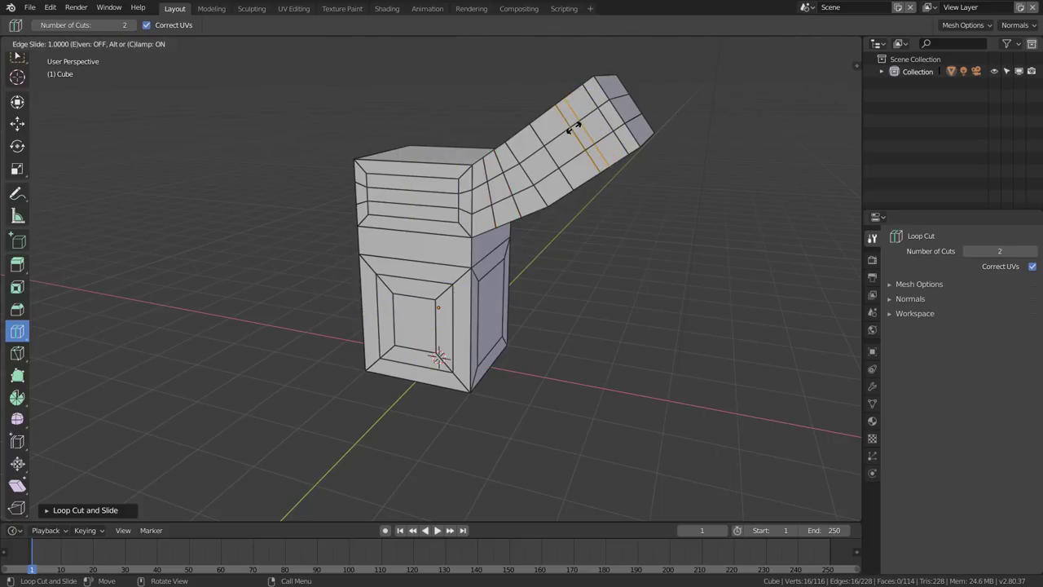
left_click(583, 122)
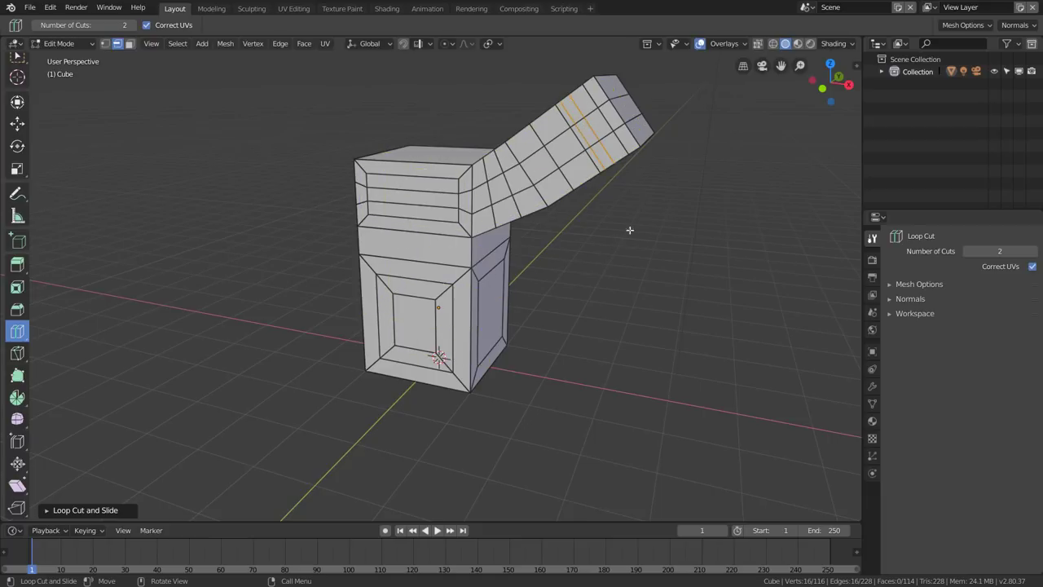
key("ctrl")
left_click(553, 132)
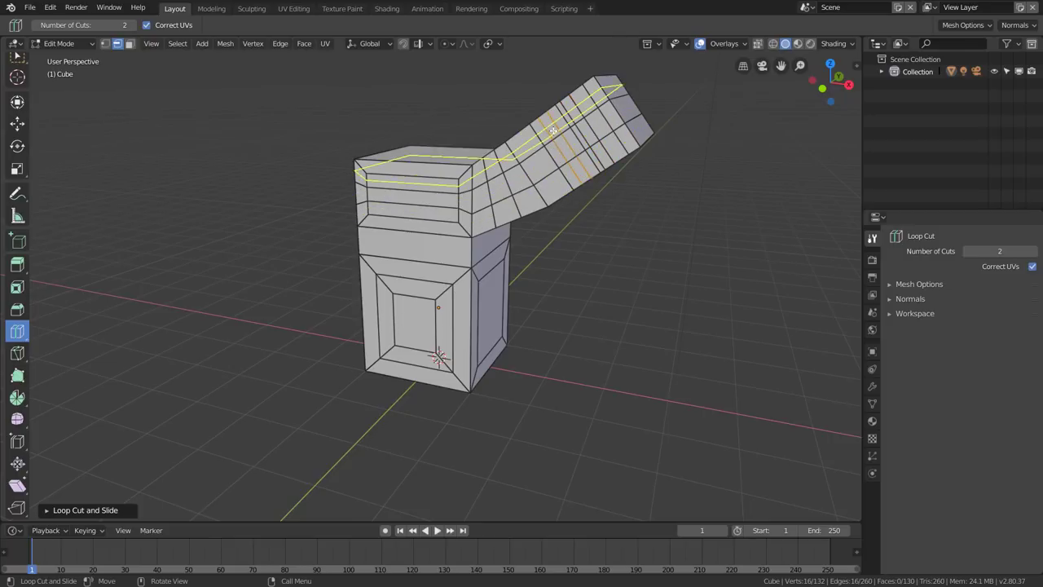
key("ctrl+z")
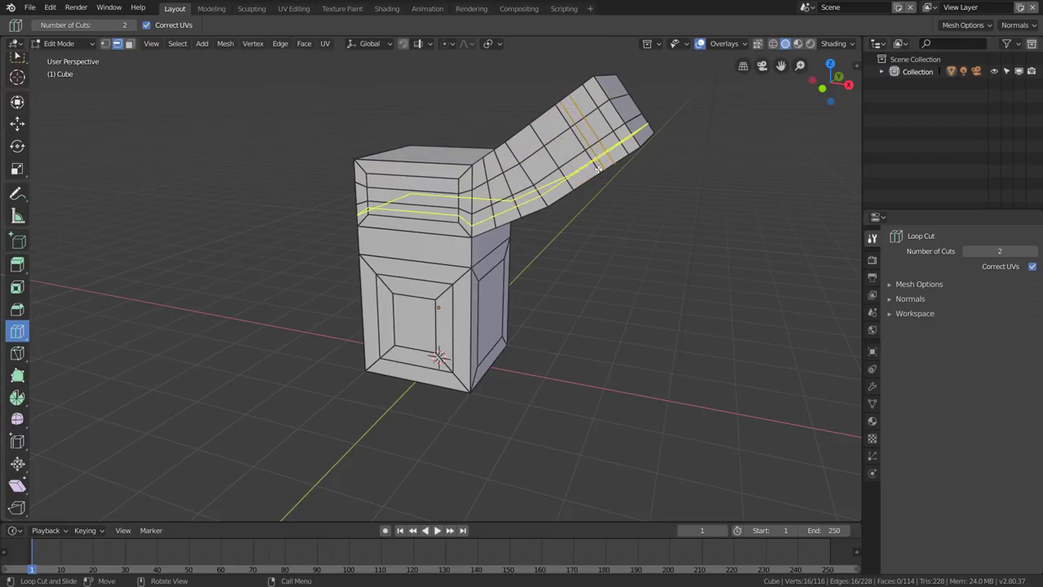
left_click_drag(554, 147, 557, 149)
left_click(555, 148)
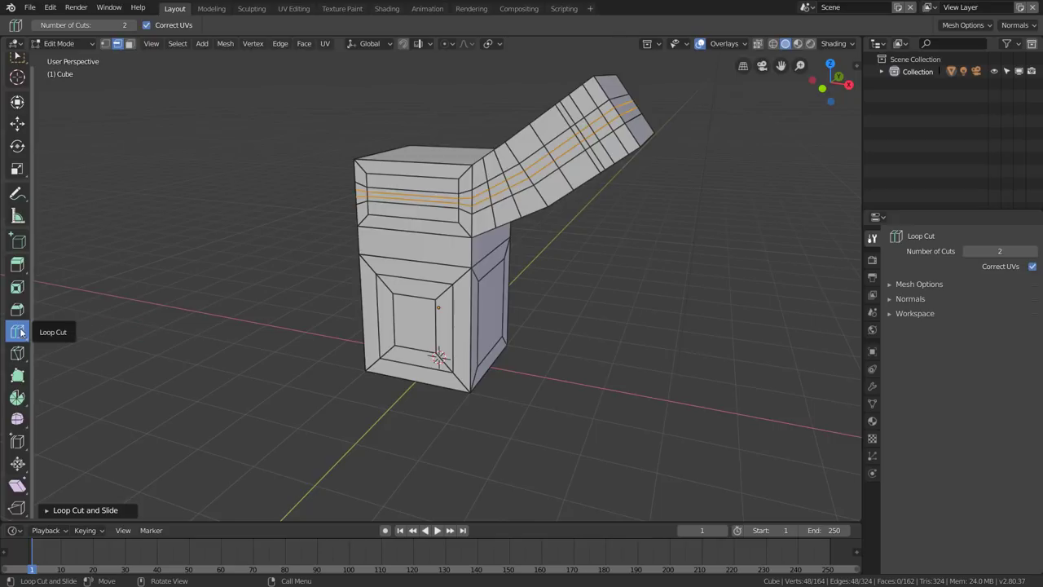
Cut a two-cut edge loop across the middle of the bent arm with Ctrl+R
left_click(16, 55)
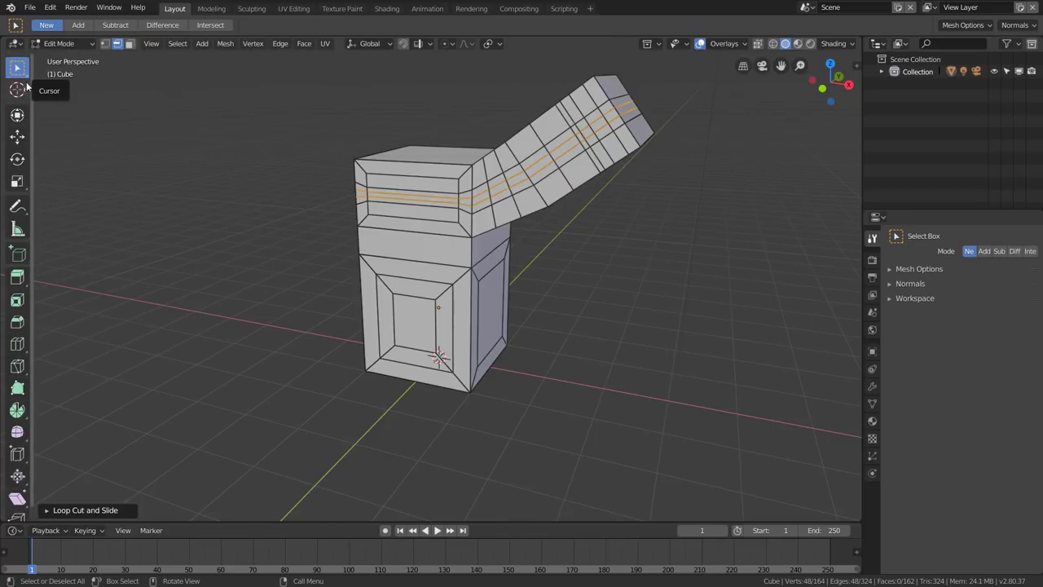
key("ctrl+r")
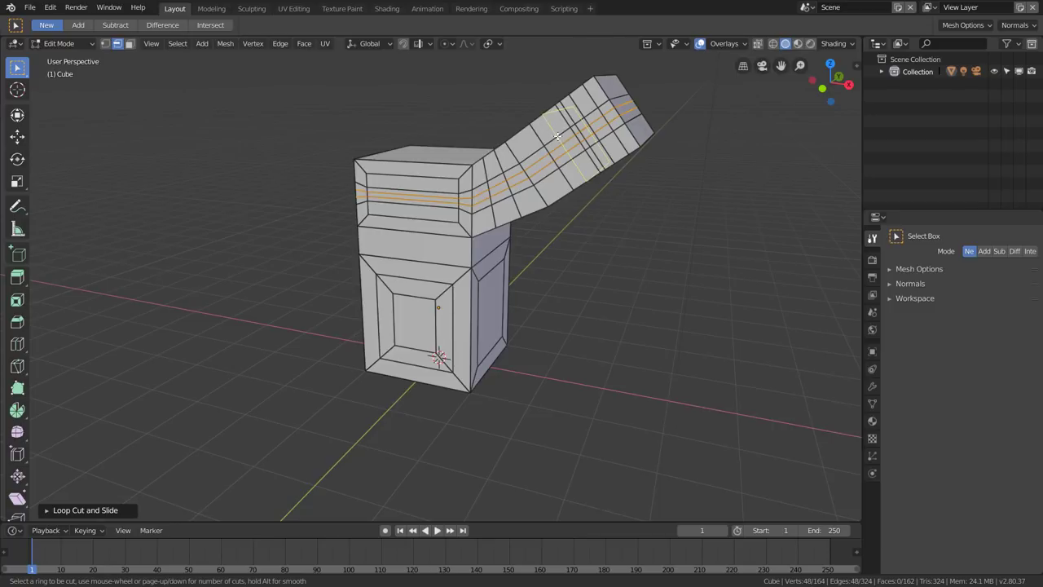
scroll(556, 135, "up", 1)
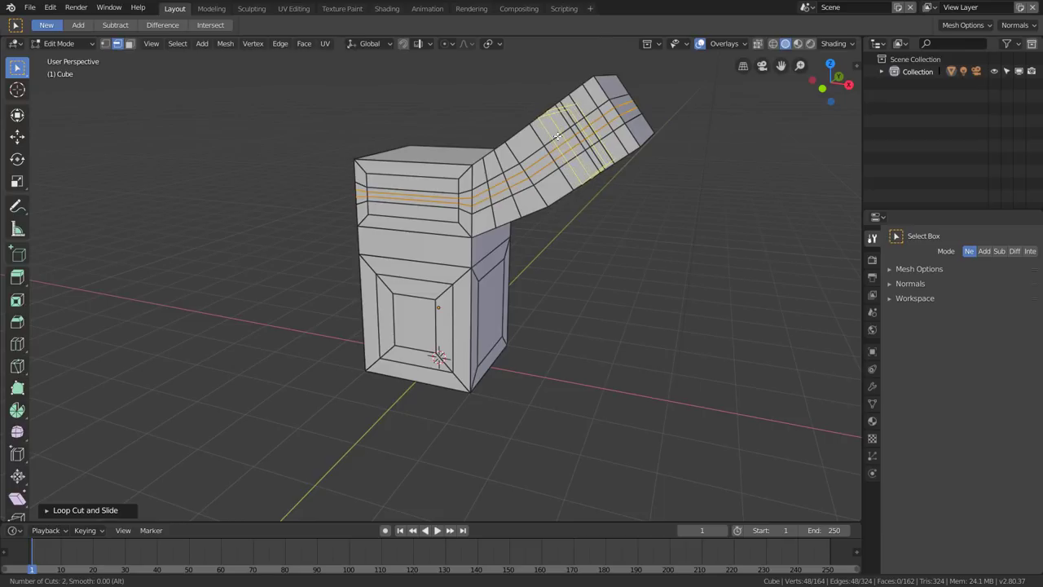
left_click(556, 135)
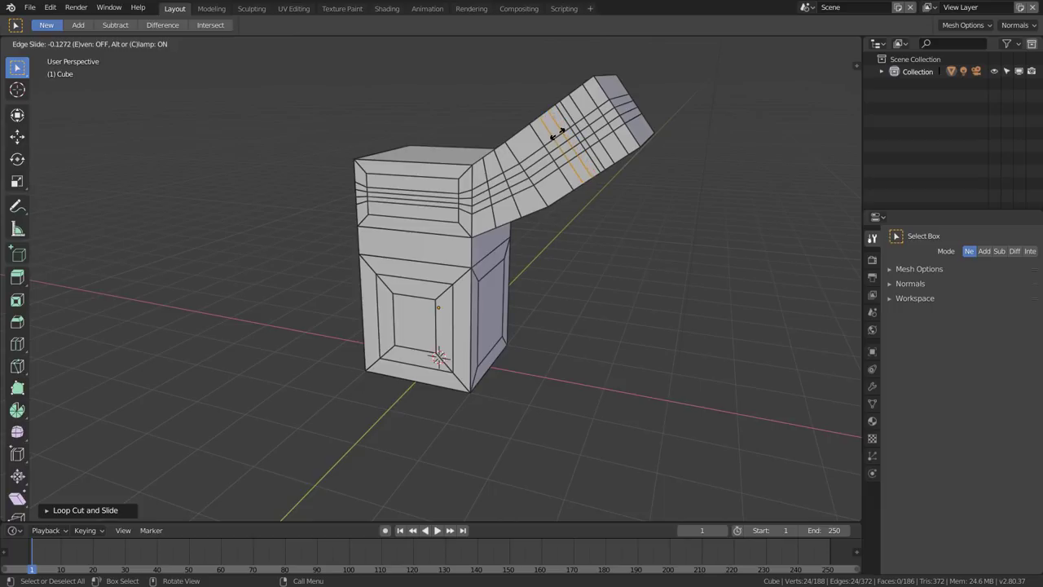
left_click(575, 157)
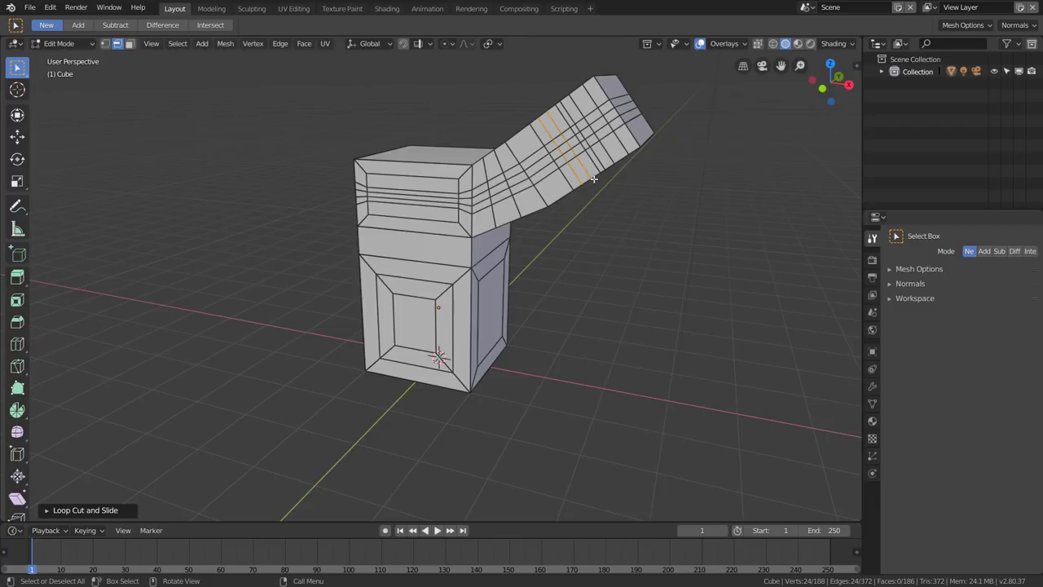
left_click(18, 300)
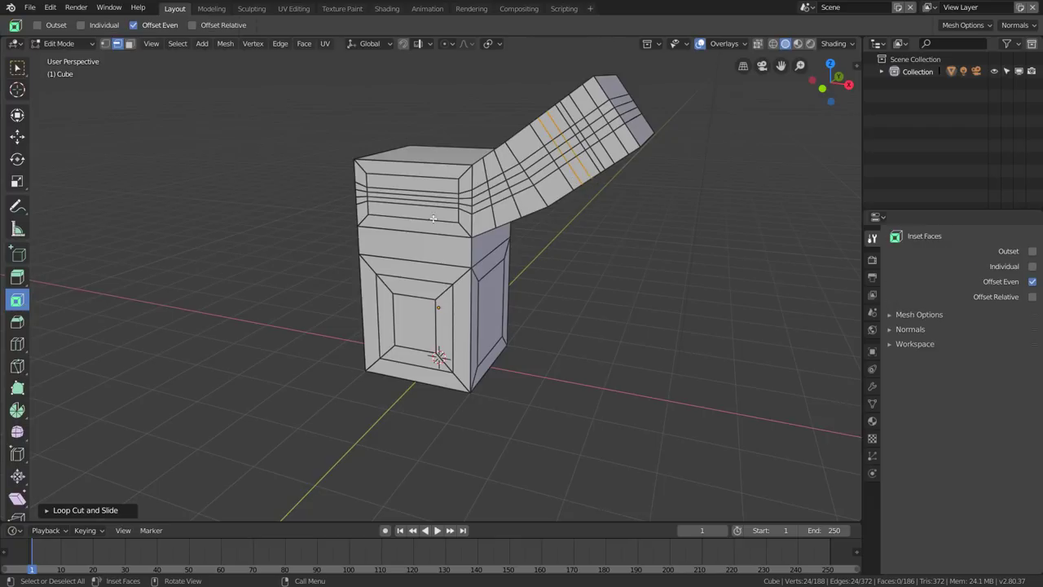
Attempt an inset on the arm's top that leaves the mesh unchanged, then choose Bevel
middle_click_drag(635, 186, 609, 198)
left_click(614, 93)
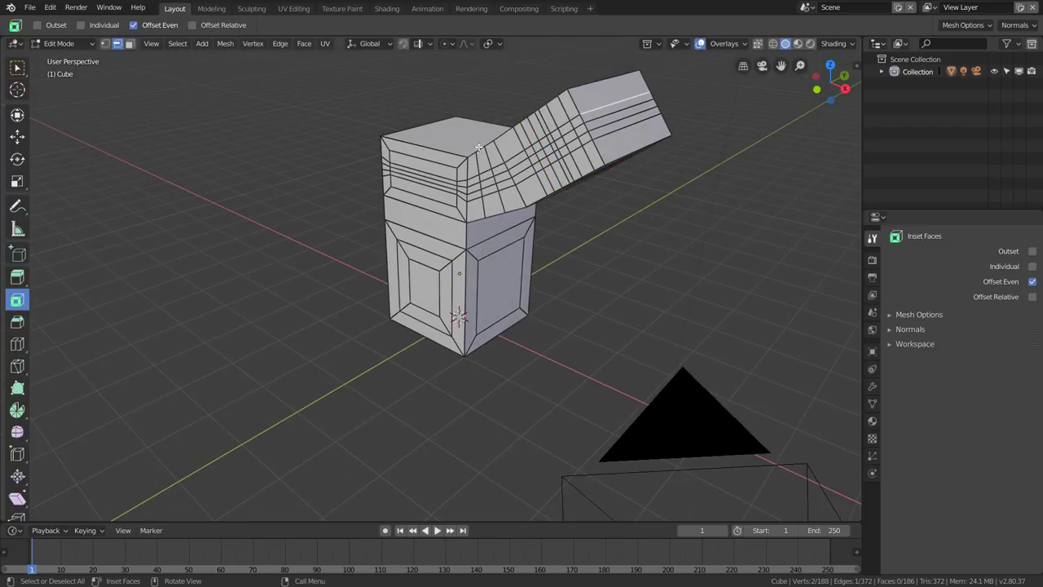
left_click(128, 43)
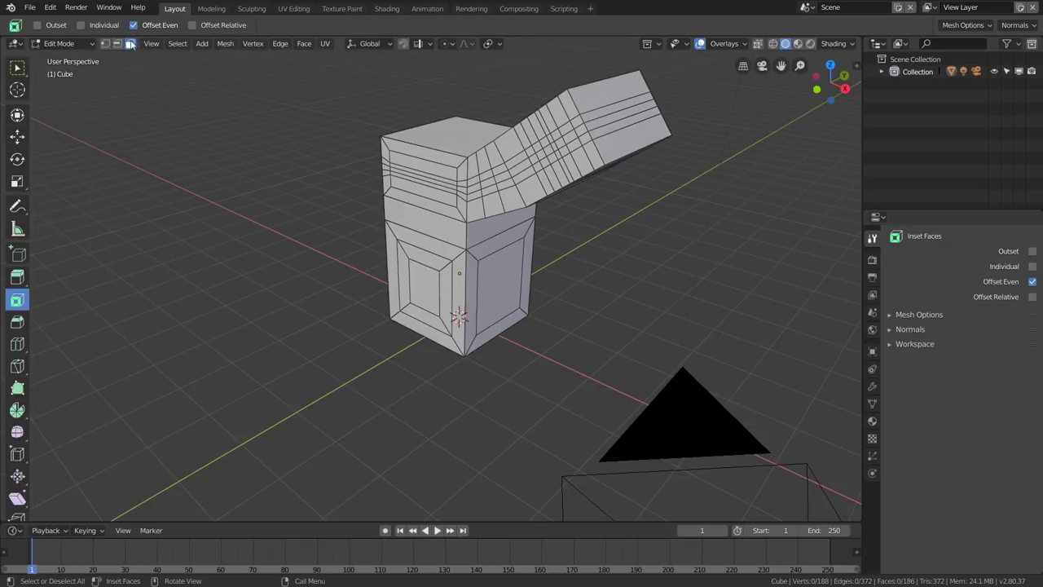
left_click(117, 45)
left_click(613, 79)
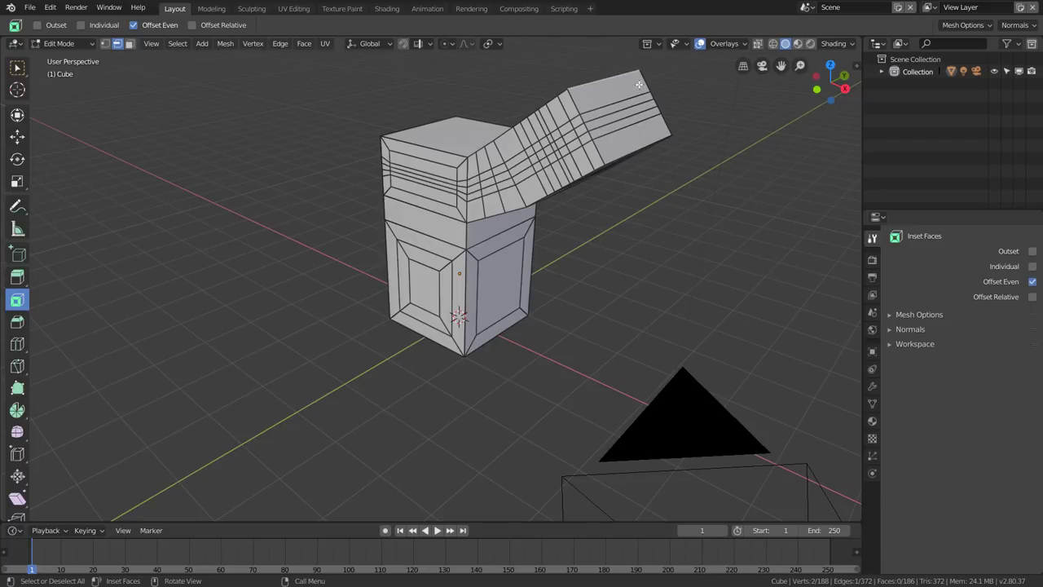
scroll(637, 82, "up", 3)
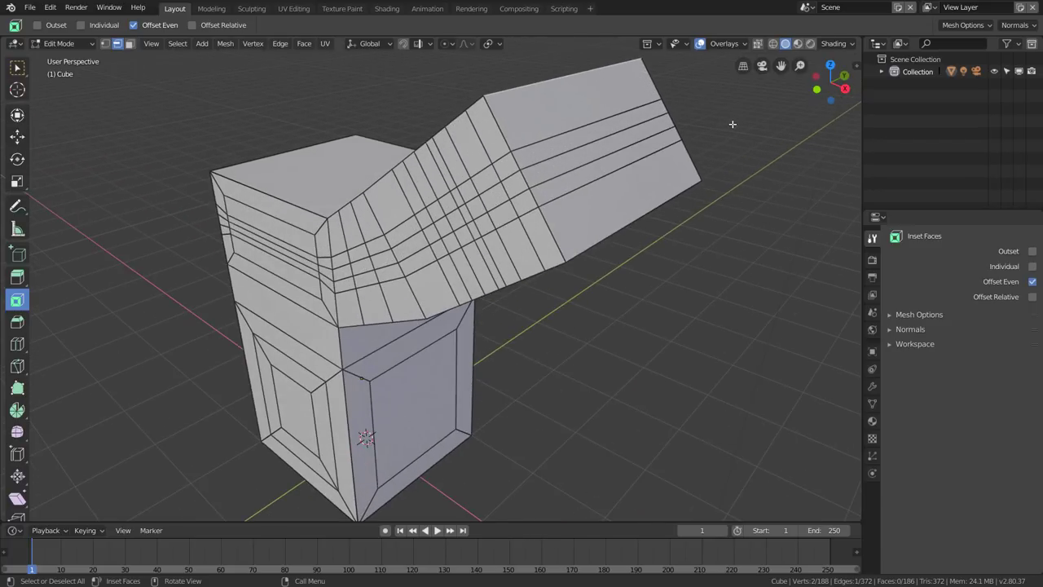
left_click(554, 83)
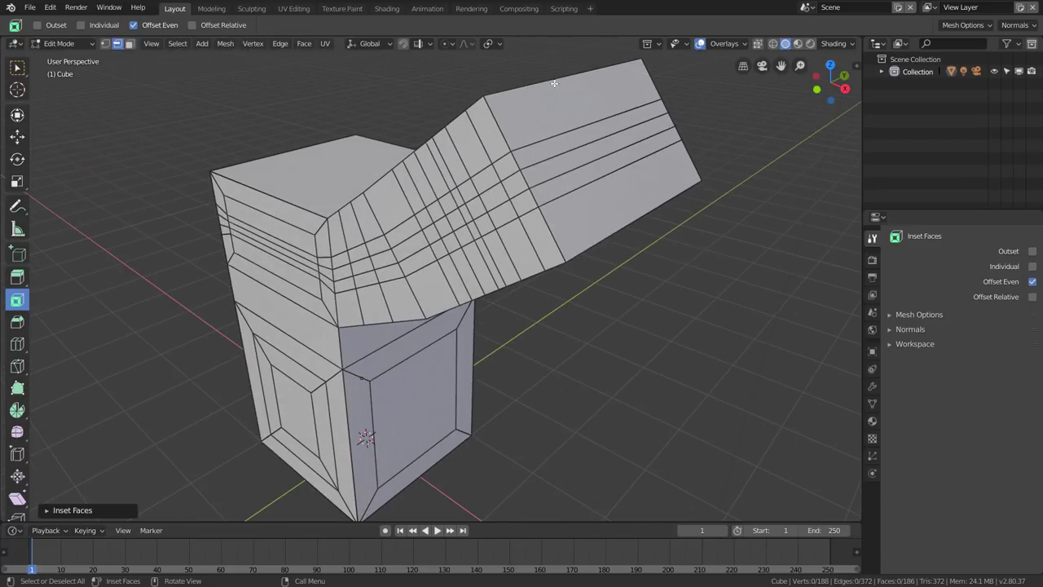
key("i")
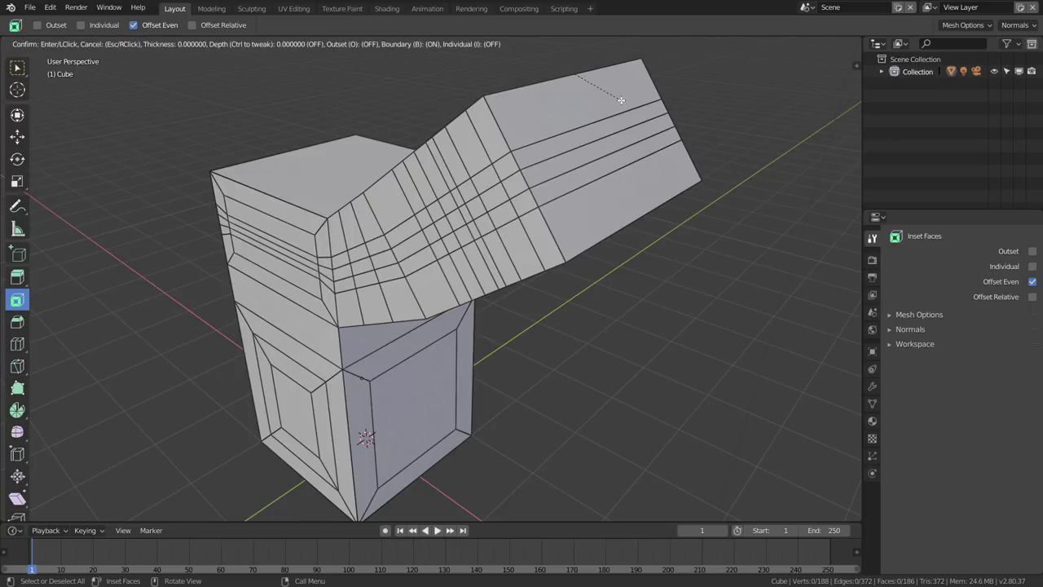
left_click(538, 86)
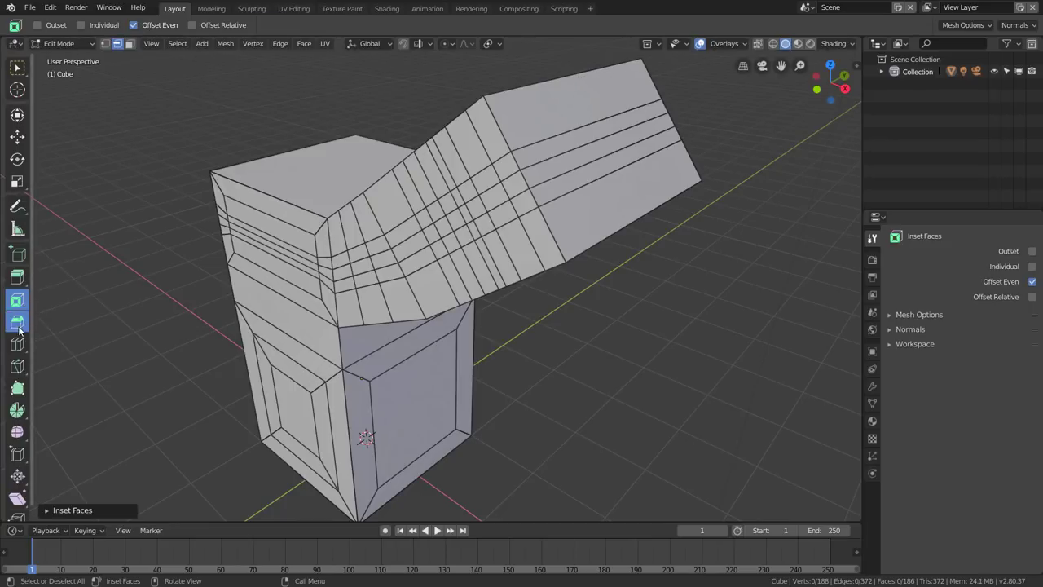
left_click(19, 326)
Bevel the arm's top edge and lower-right edge with the Bevel tool
left_click(563, 75)
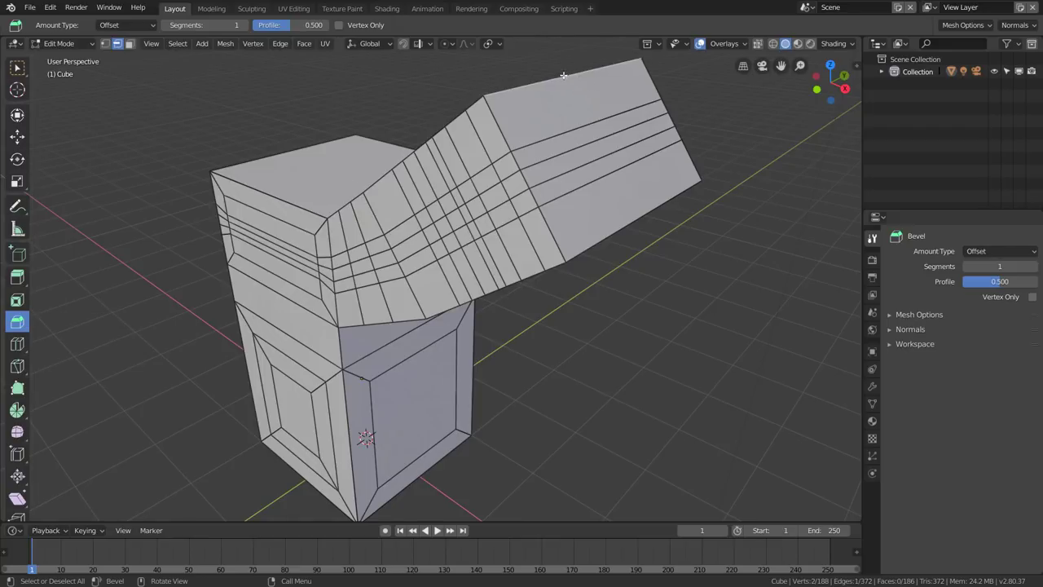
left_click_drag(599, 74, 652, 225)
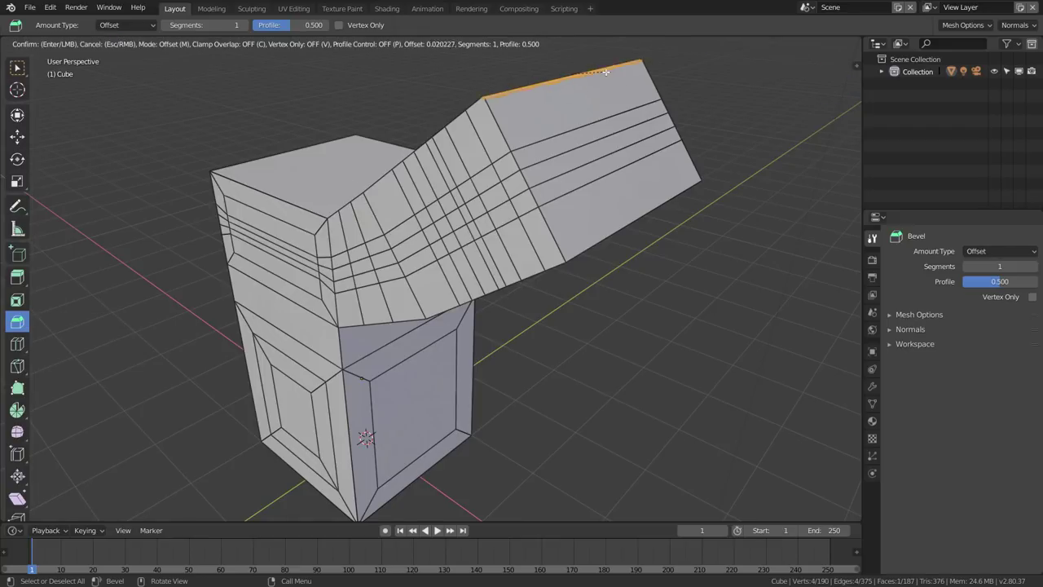
left_click(654, 217)
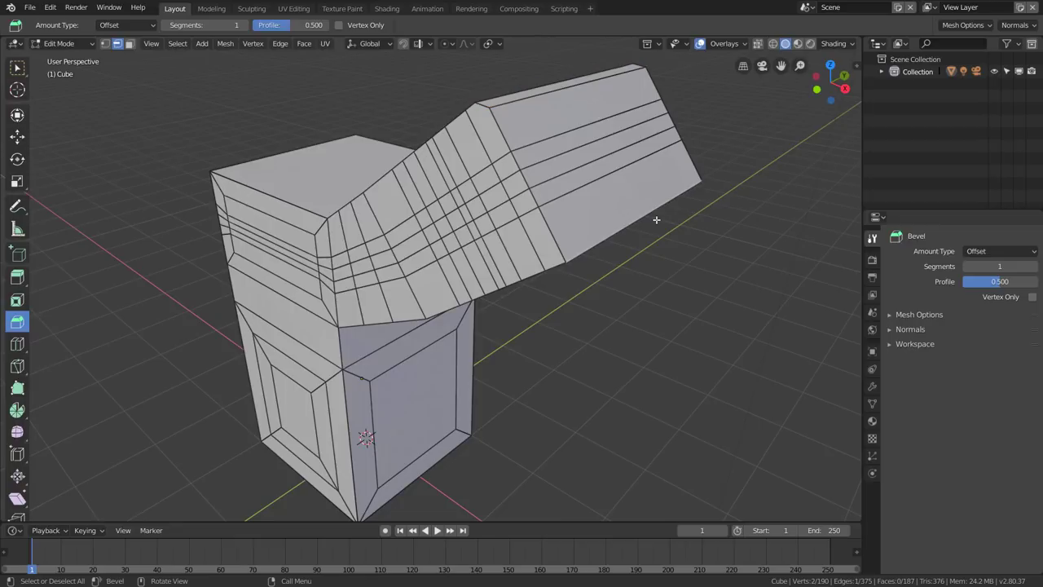
left_click_drag(654, 217, 659, 193)
left_click(659, 193)
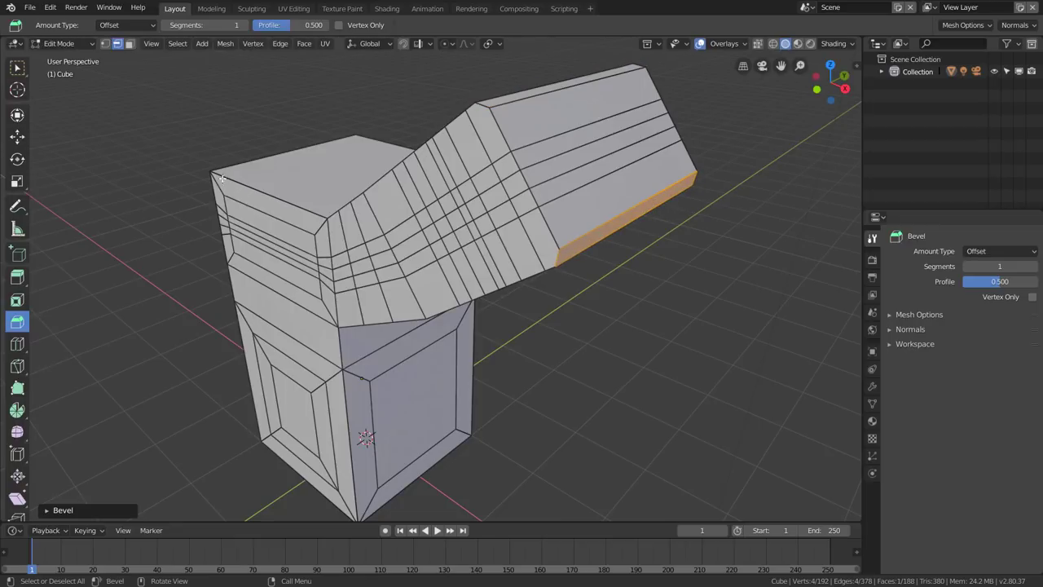
Bevel the two top edges with Ctrl+B at 0.028, using 2 segments
left_click(555, 83)
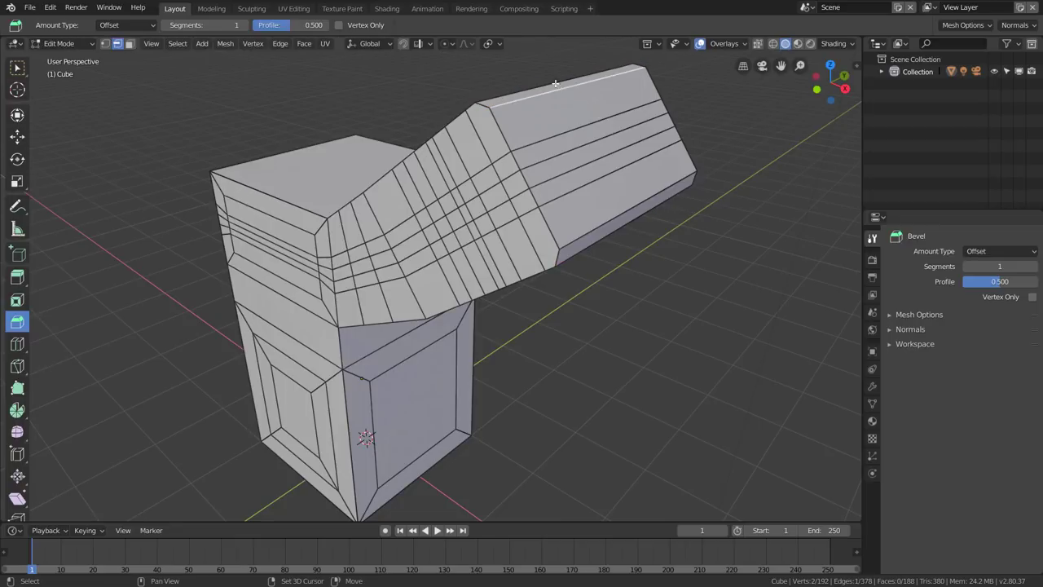
left_click(552, 81, "shift")
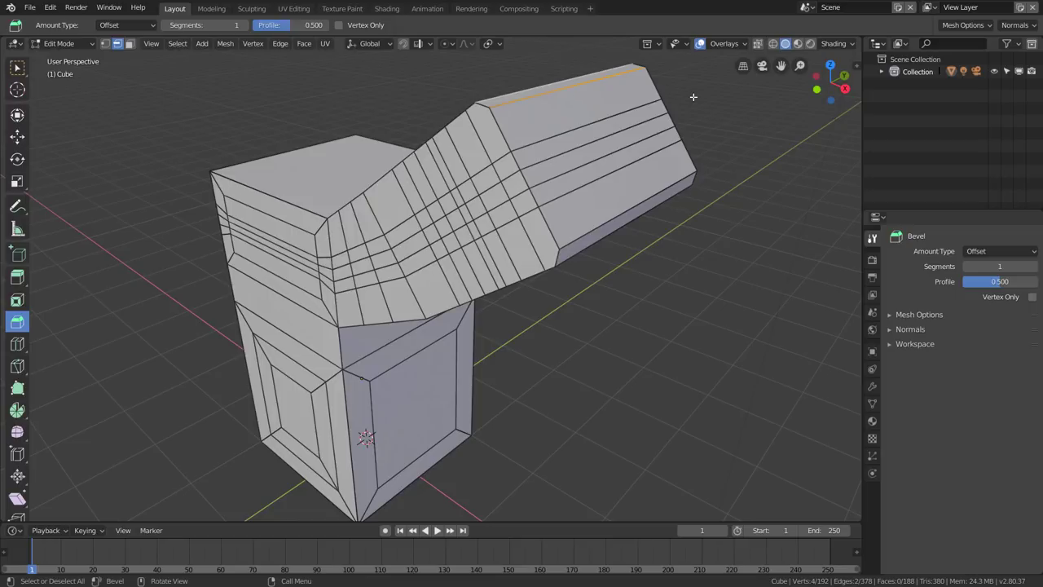
key("ctrl+b")
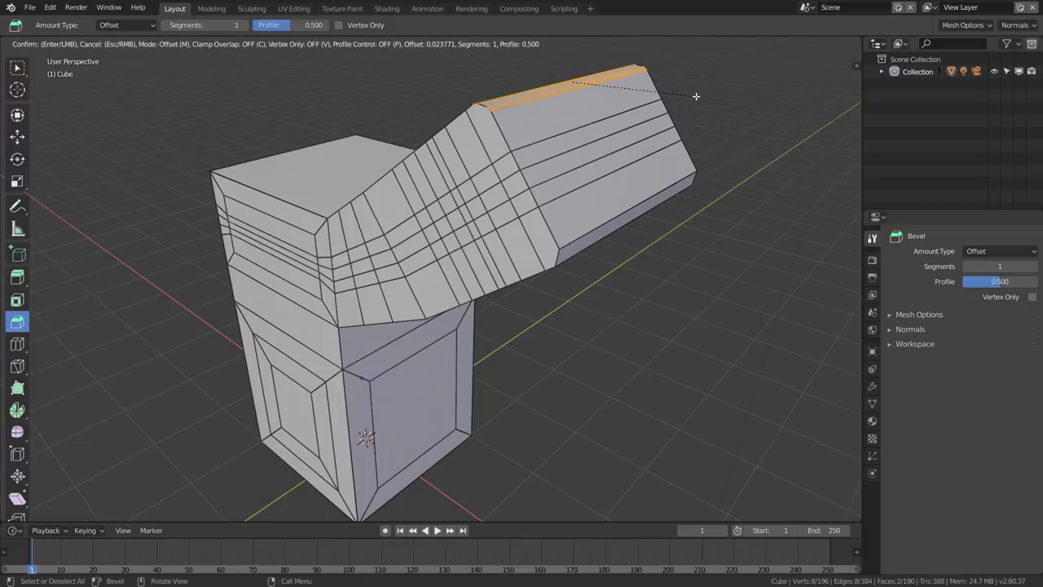
left_click(696, 97)
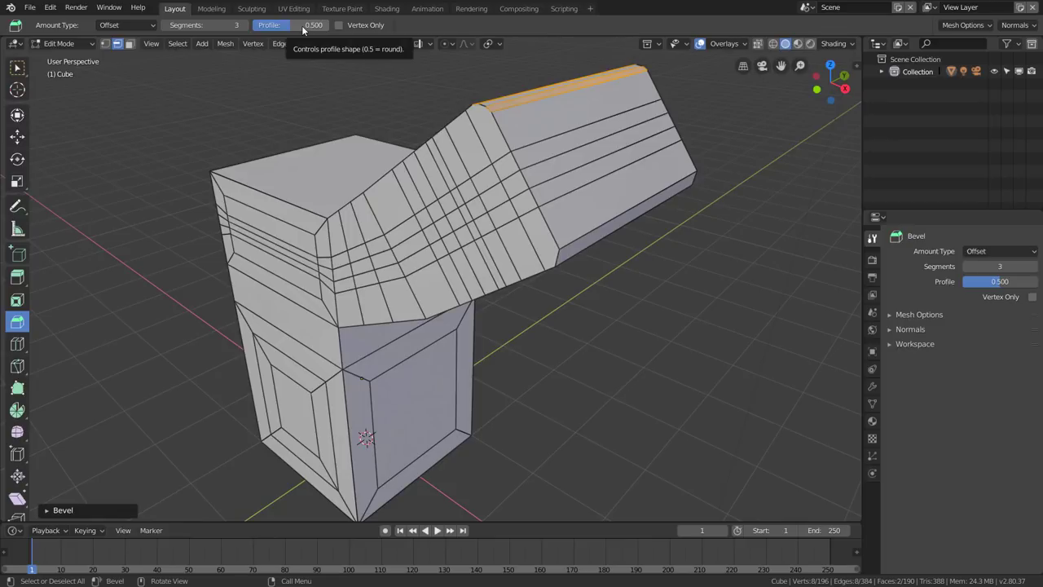
left_click(49, 513)
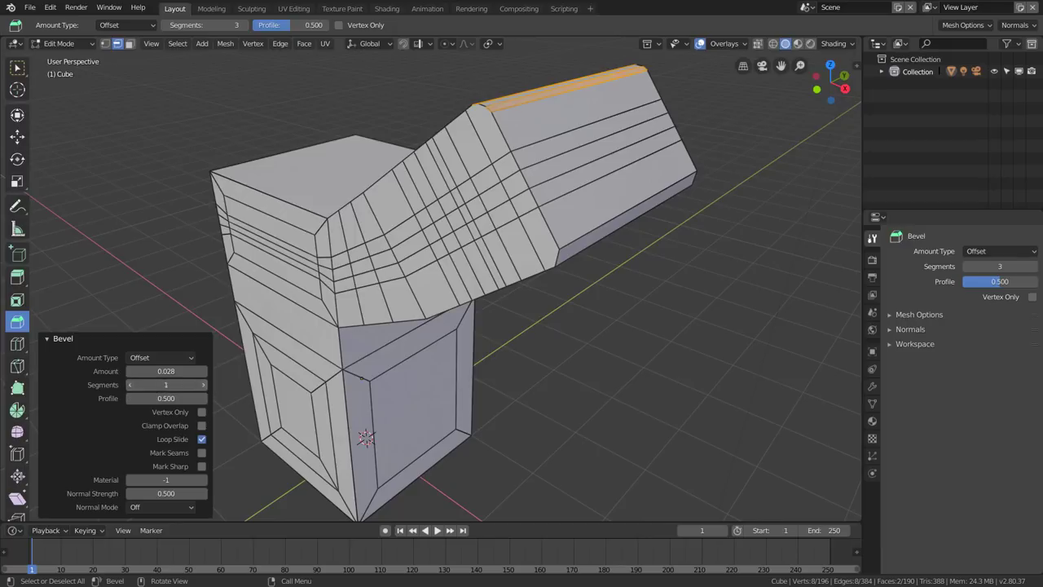
left_click_drag(132, 384, 141, 385)
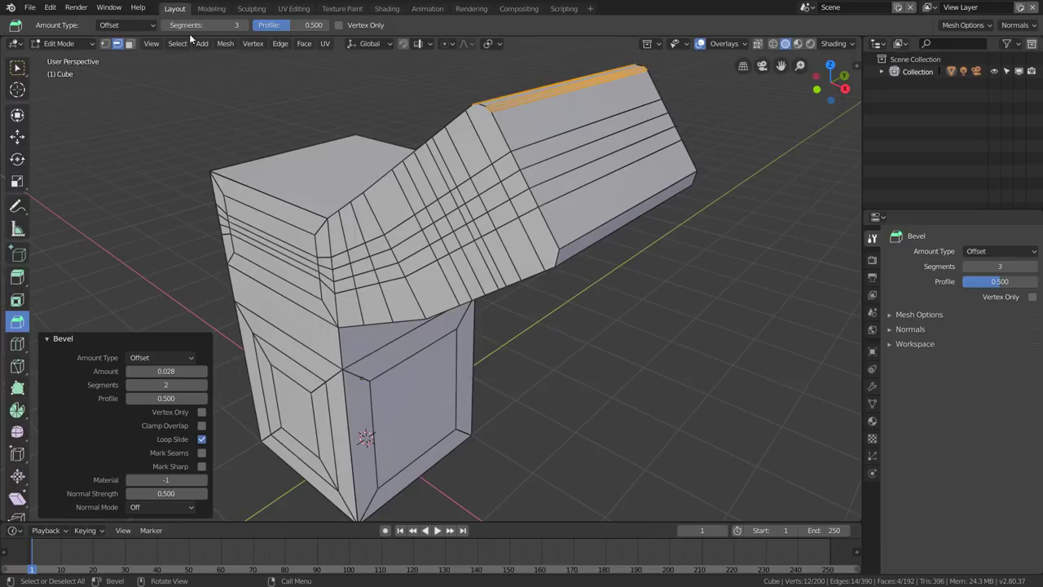
Select four corner vertices of the block in vertex select mode
left_click(299, 130)
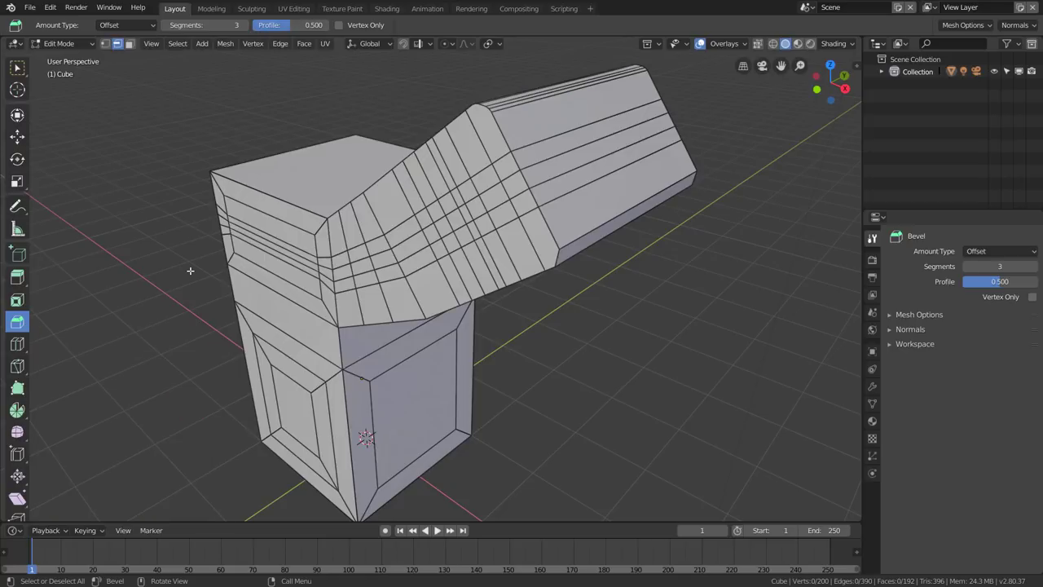
middle_click_drag(248, 279, 71, 67)
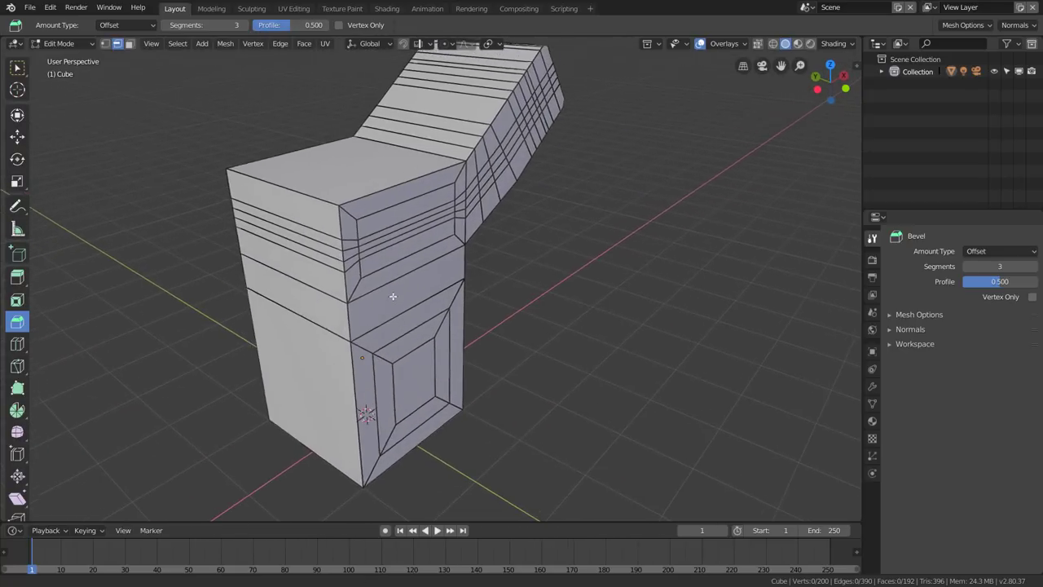
left_click(105, 44)
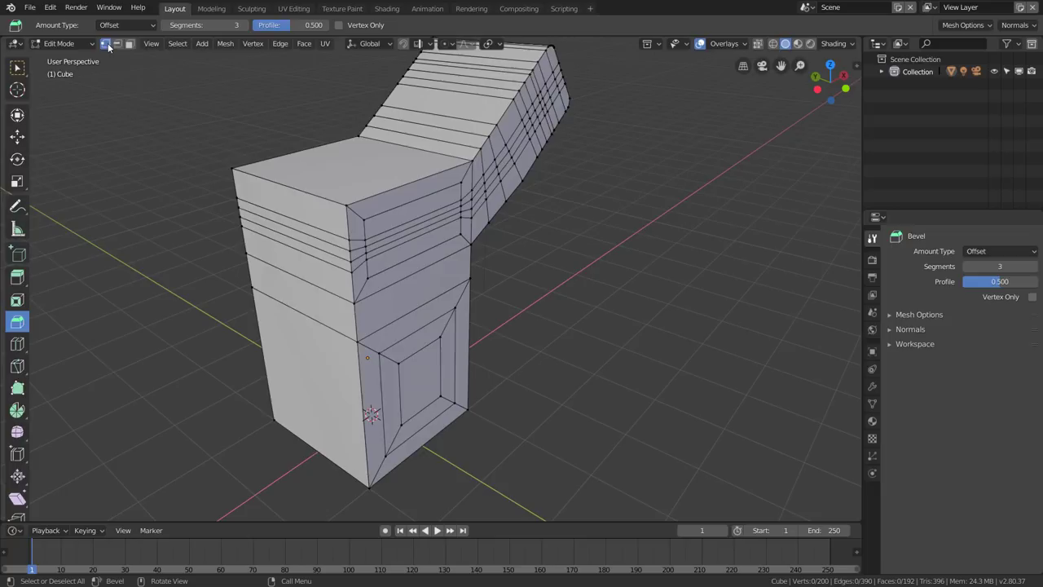
left_click(220, 166)
left_click(346, 206, "shift")
left_click(368, 486, "shift")
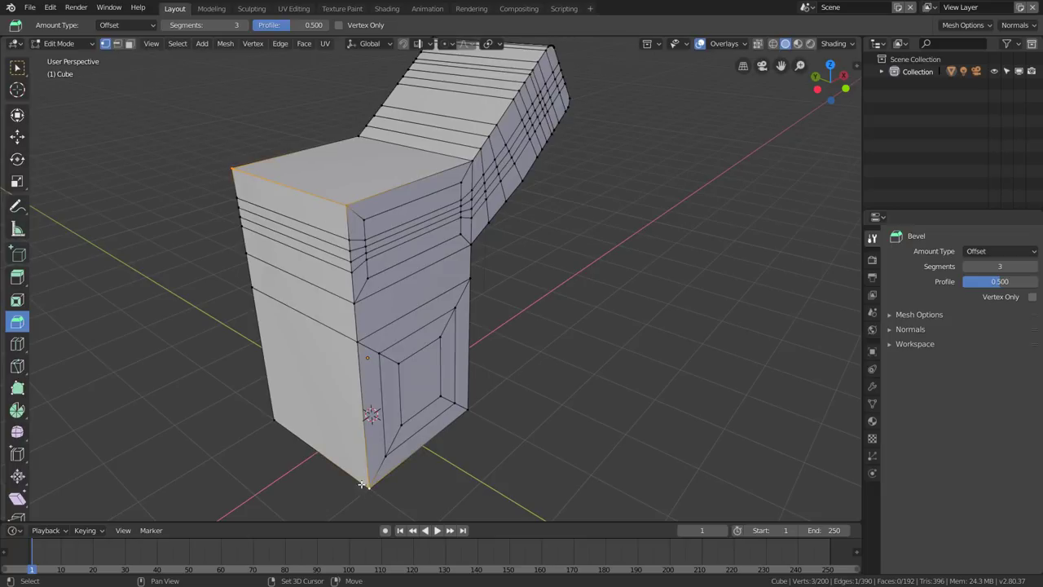
left_click(273, 421, "shift")
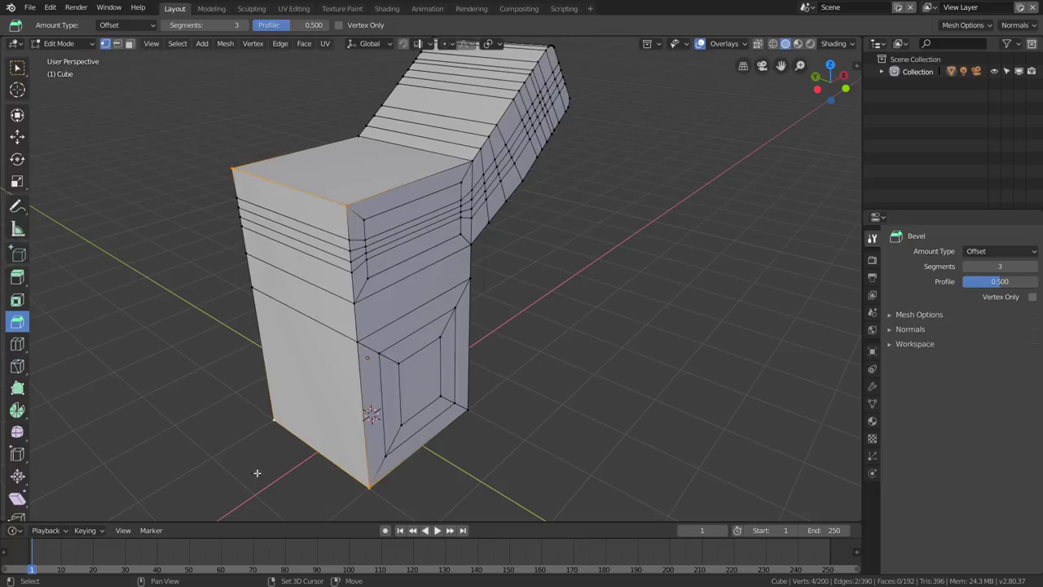
Bevel the selected corners vertex-only with amount 0.182 and 1 segment
left_click(338, 25)
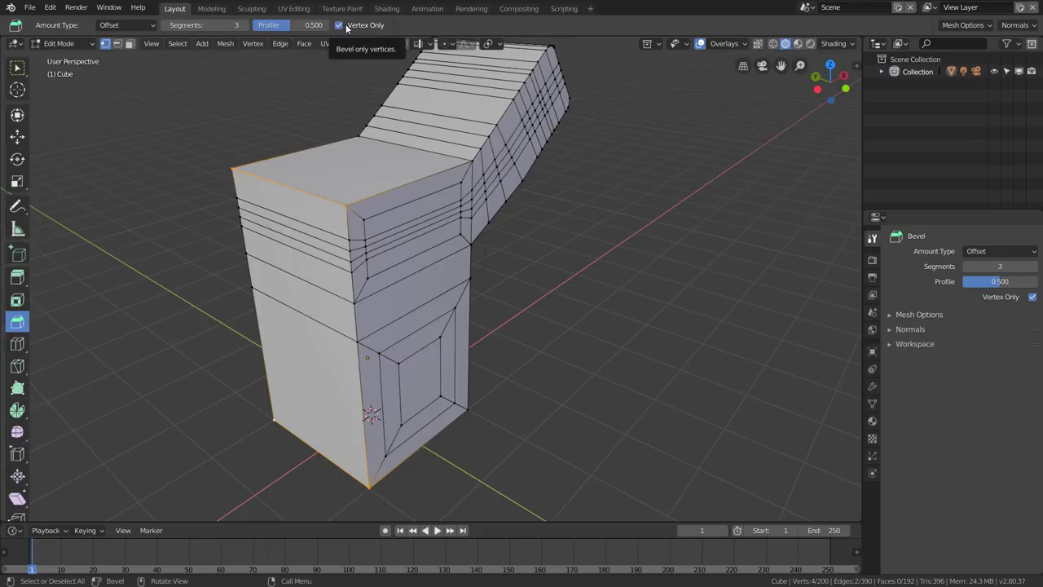
left_click(166, 25)
left_click(165, 25)
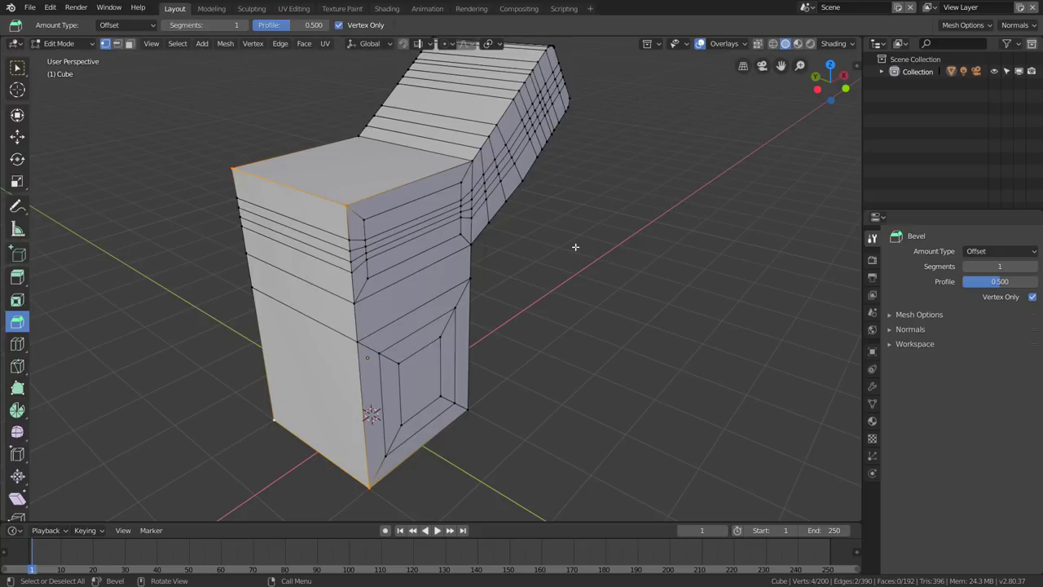
left_click_drag(579, 248, 598, 262)
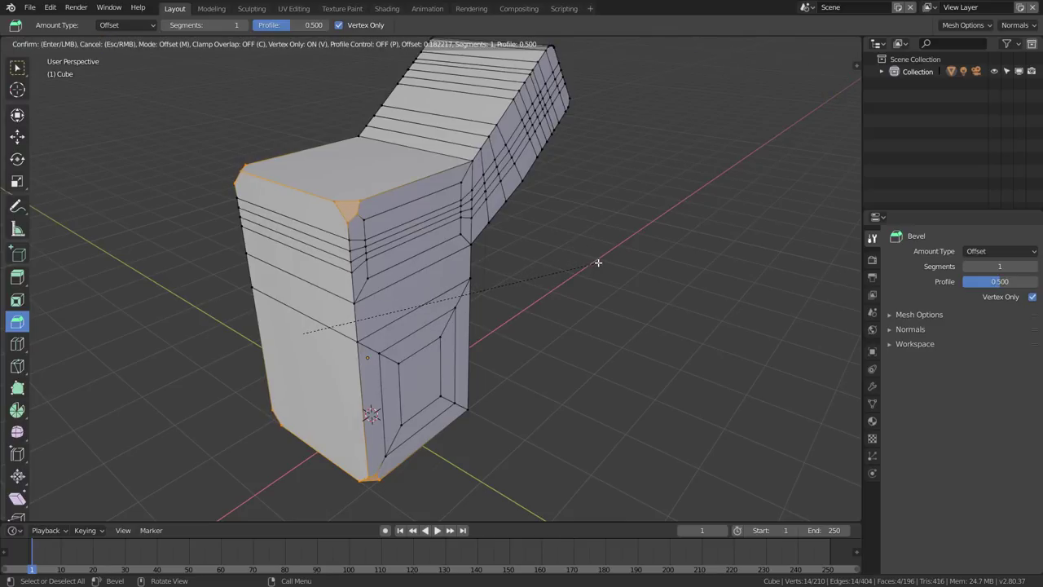
left_click(598, 262)
mouse_move(489, 321)
middle_mouse_down()
mouse_move(471, 321)
mouse_move(505, 319)
mouse_move(496, 324)
middle_mouse_up()
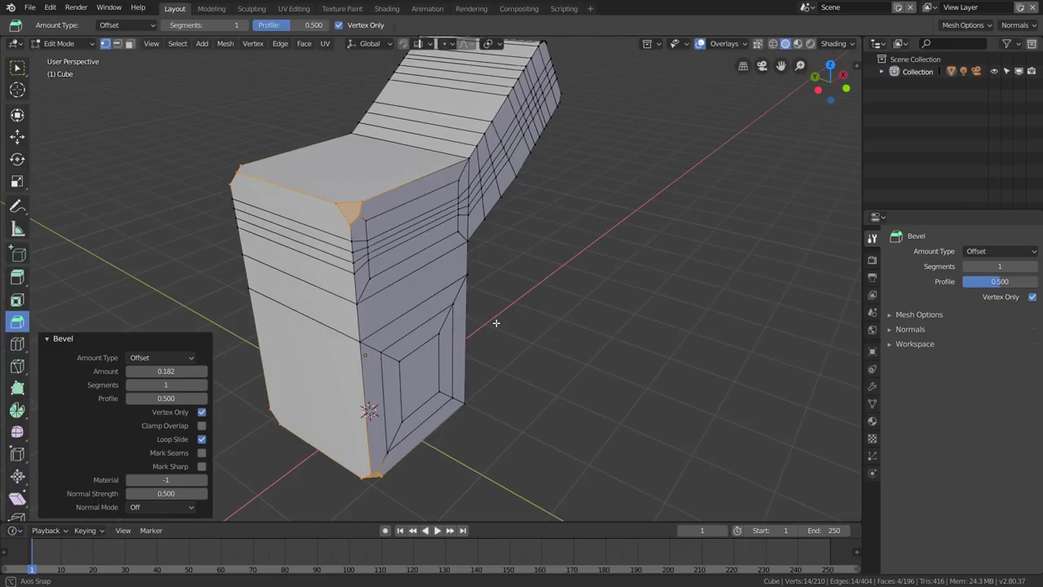
key("ctrl+r")
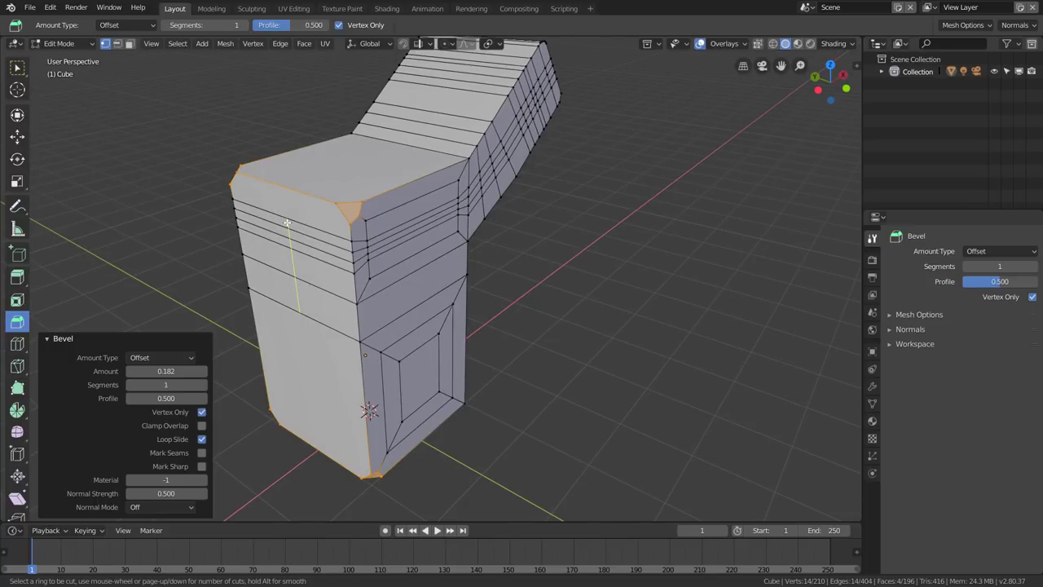
key("Escape")
Cut a single vertical edge loop, left centred, across the block's upper front face
middle_click_drag(321, 228, 283, 233)
key("ctrl+r")
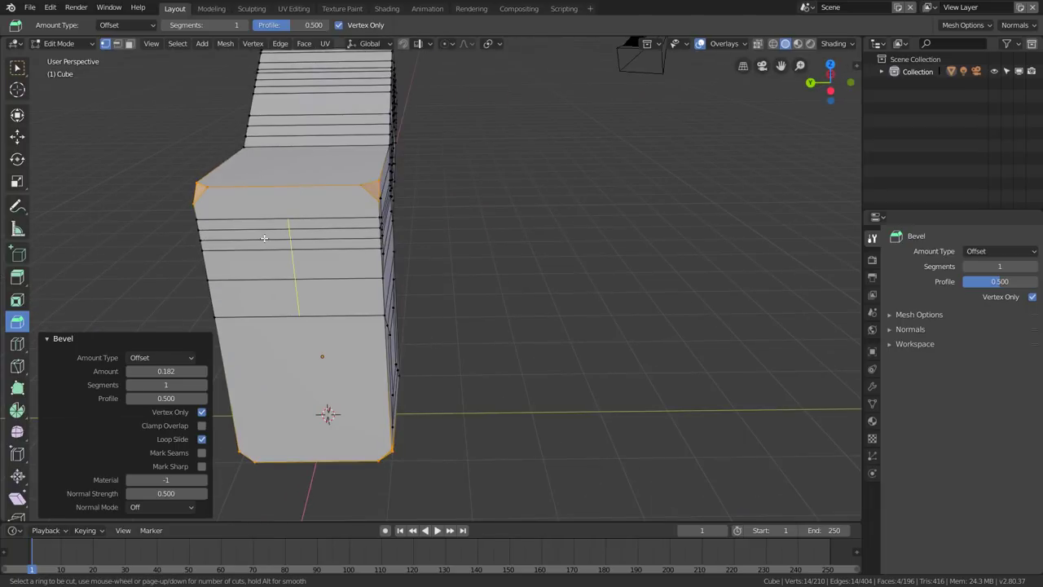
left_click(303, 238)
left_click(269, 256)
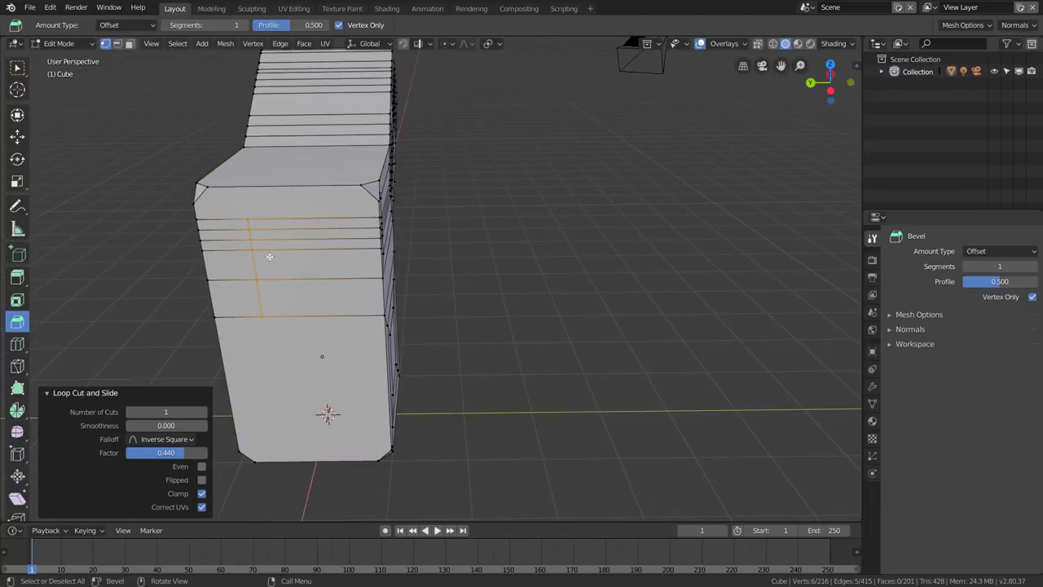
mouse_move(298, 239)
left_mouse_down()
mouse_move(334, 238)
mouse_move(308, 233)
left_mouse_up()
right_click(308, 233)
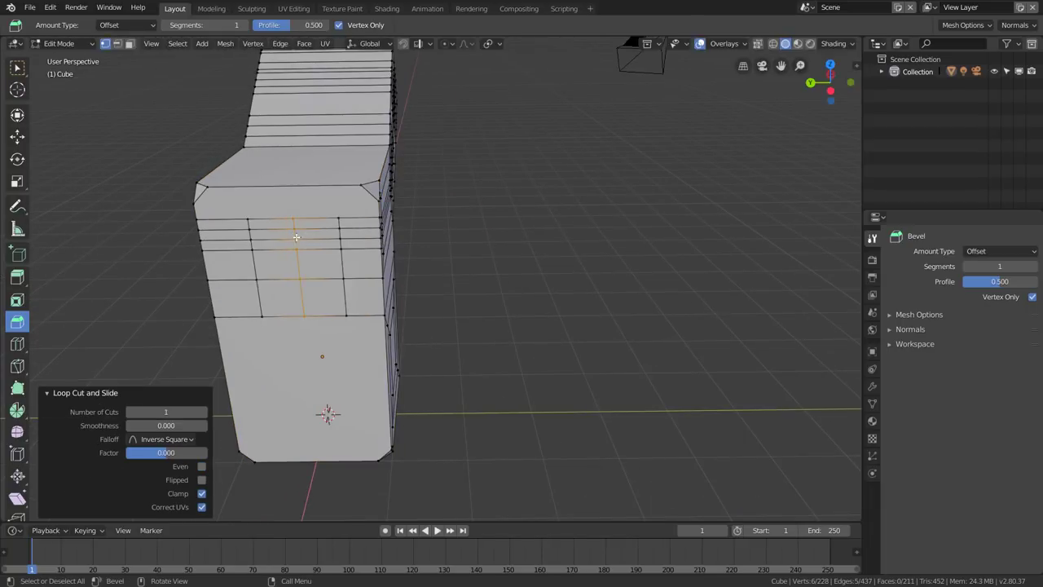
middle_click_drag(418, 269, 421, 248)
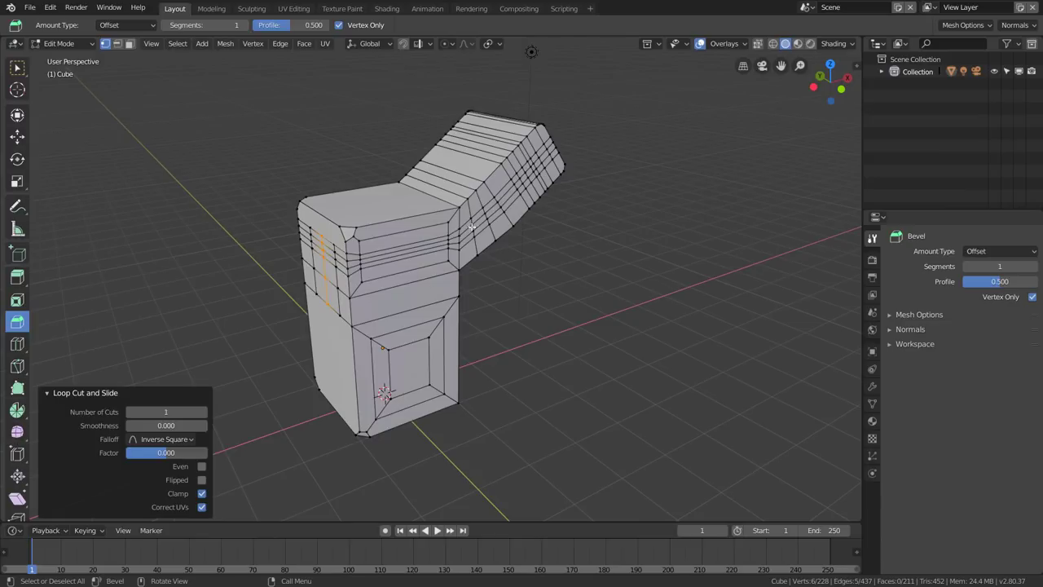
Select the whole mesh and try Subdivide, undoing the first attempts
right_click(587, 179)
key("a")
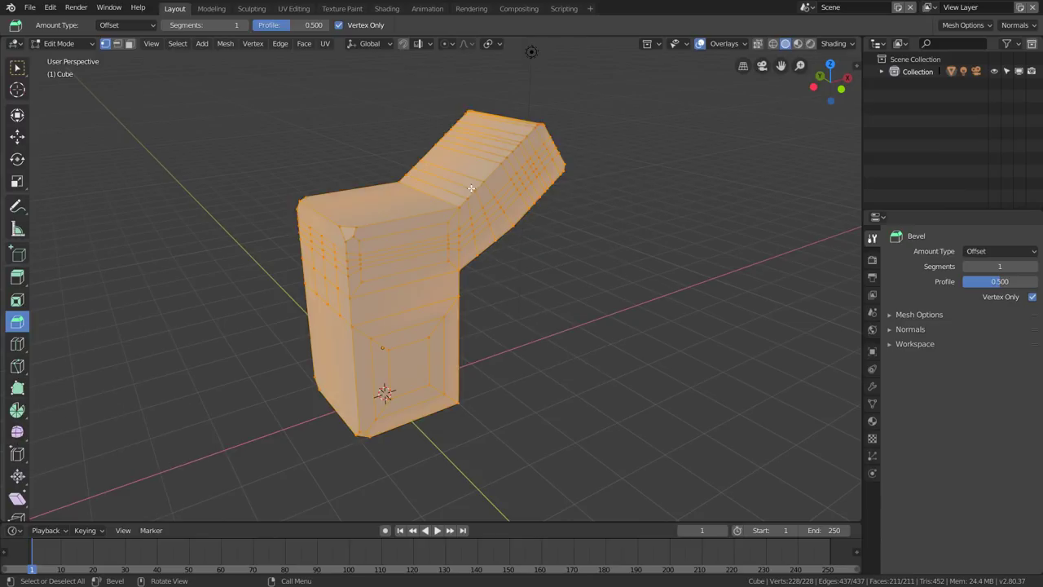
right_click(617, 202)
left_click(574, 202)
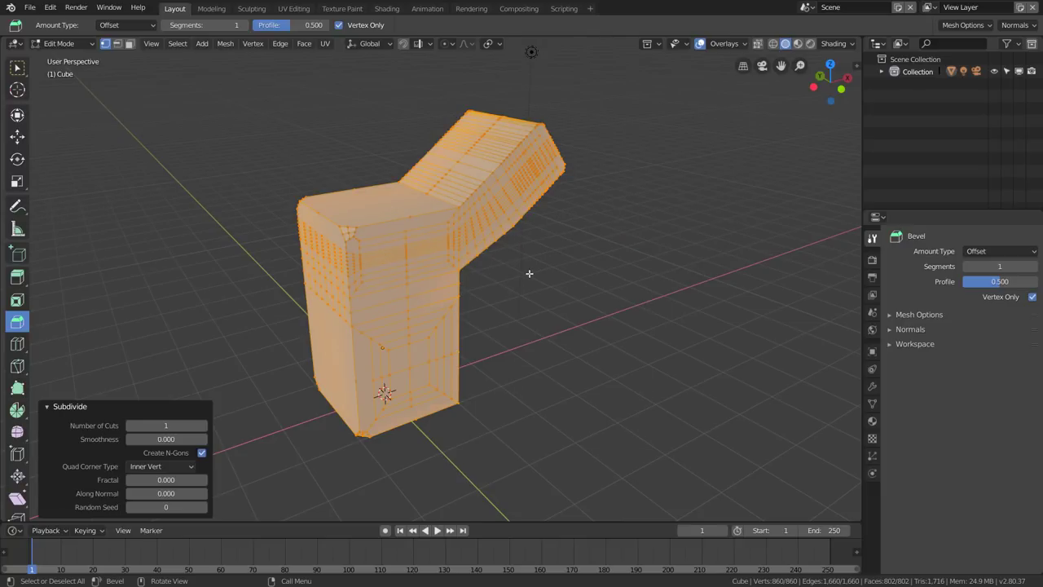
key("ctrl+z")
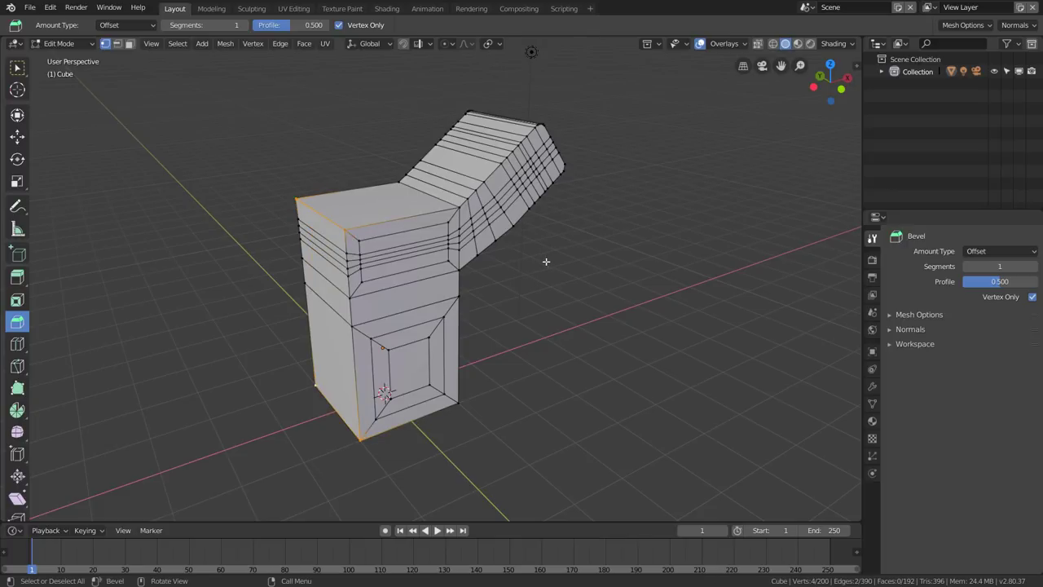
right_click(499, 206)
left_click(500, 206)
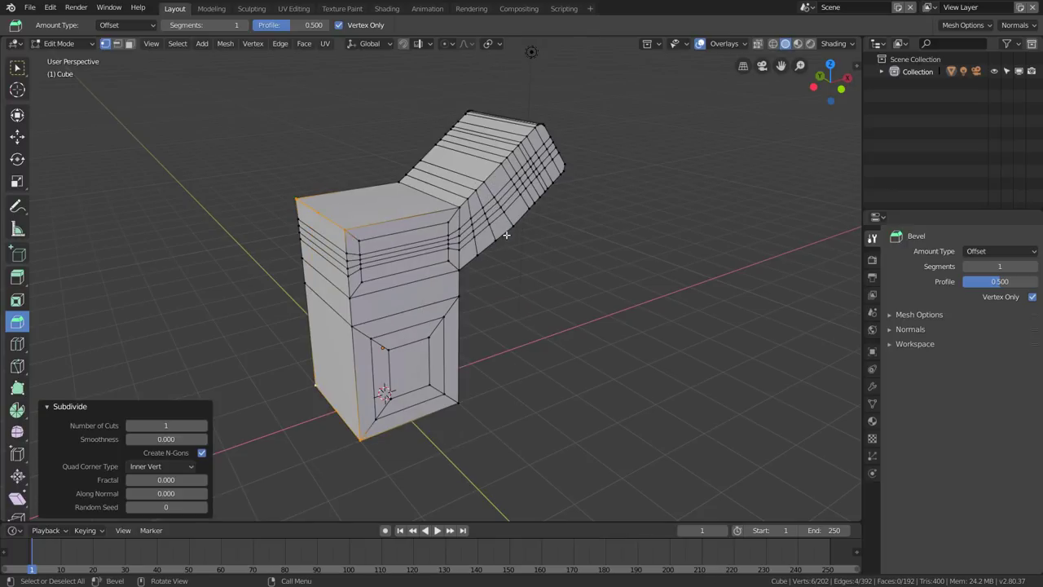
key("ctrl+z")
Subdivide the whole mesh twice with 1 cut, reaching 3,062 vertices, then deselect all
key("a")
right_click(547, 232)
left_click(547, 232)
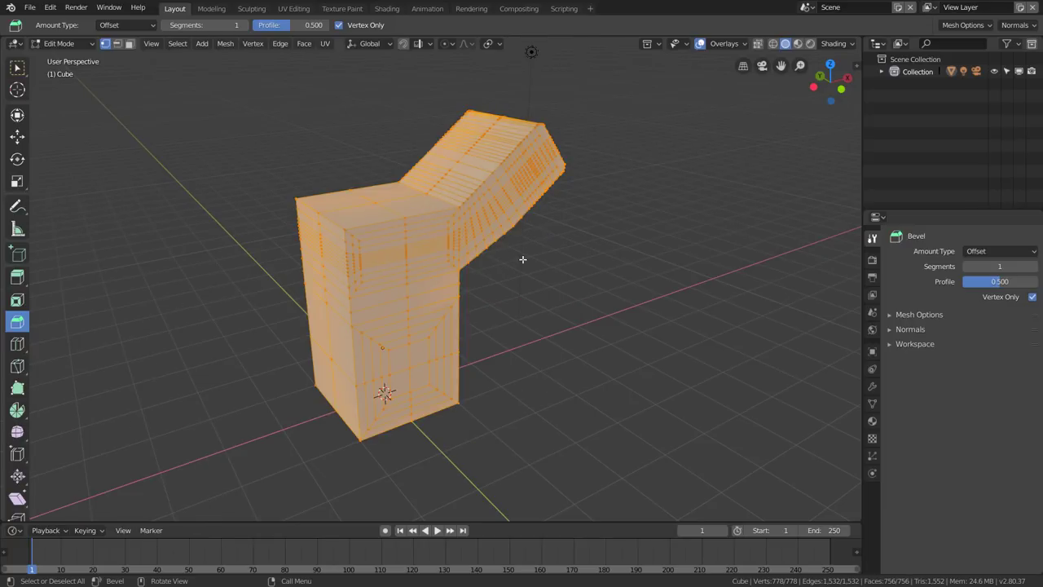
right_click(543, 230)
left_click(543, 228)
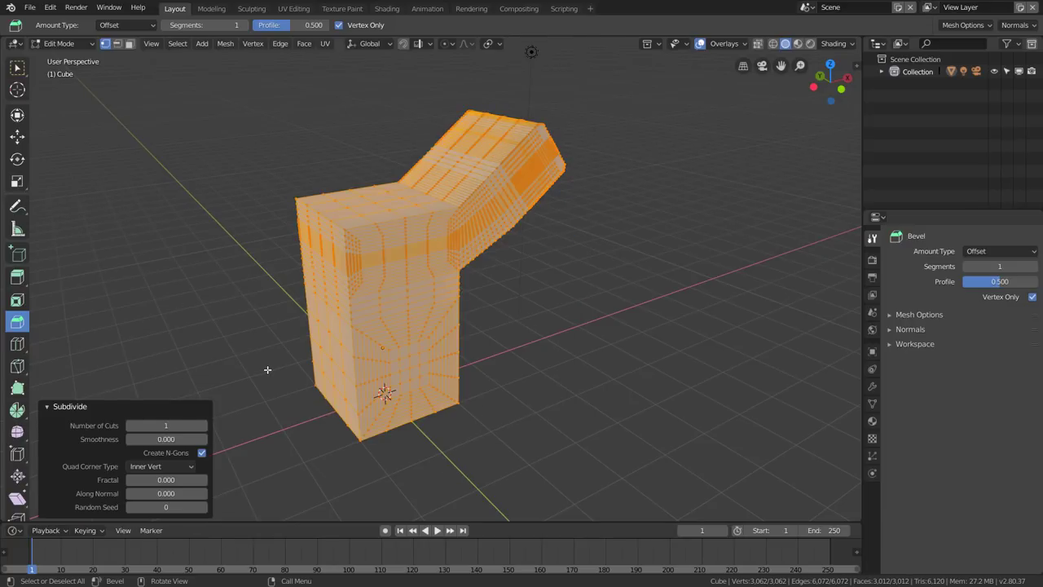
left_click(202, 425)
left_click(130, 426)
left_click(47, 406)
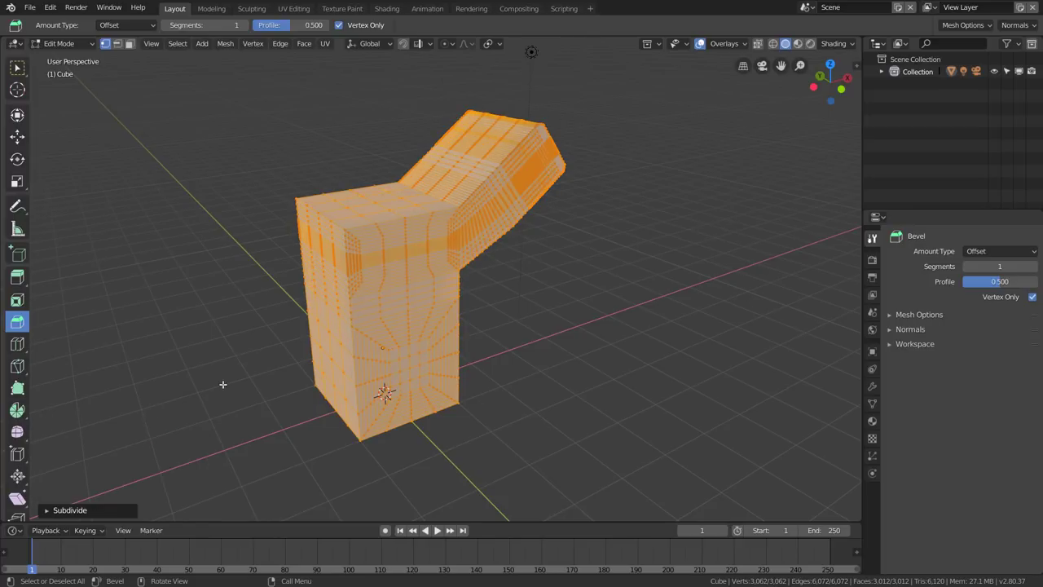
middle_click_drag(413, 259, 427, 250)
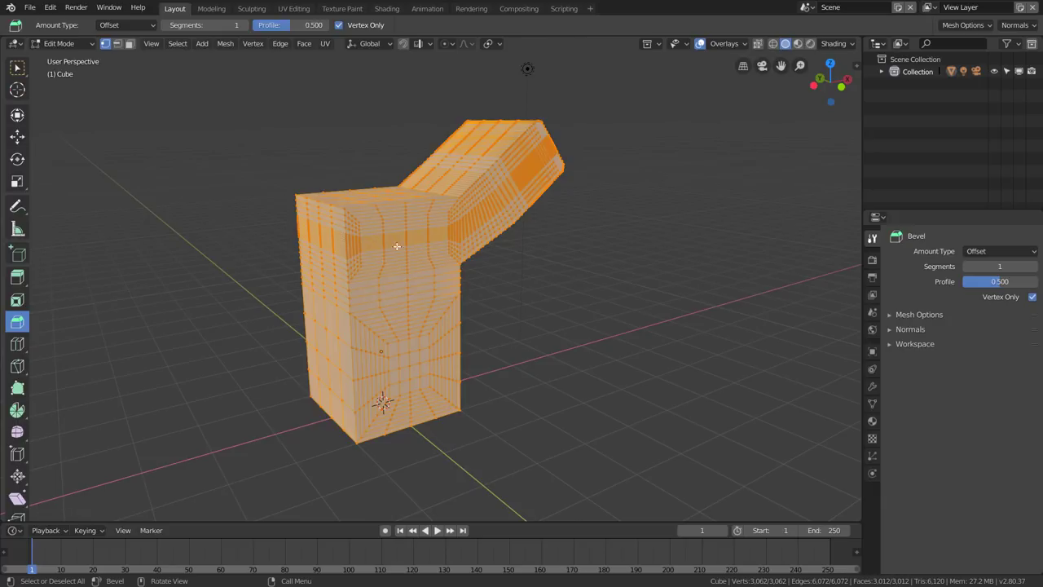
key("alt+a")
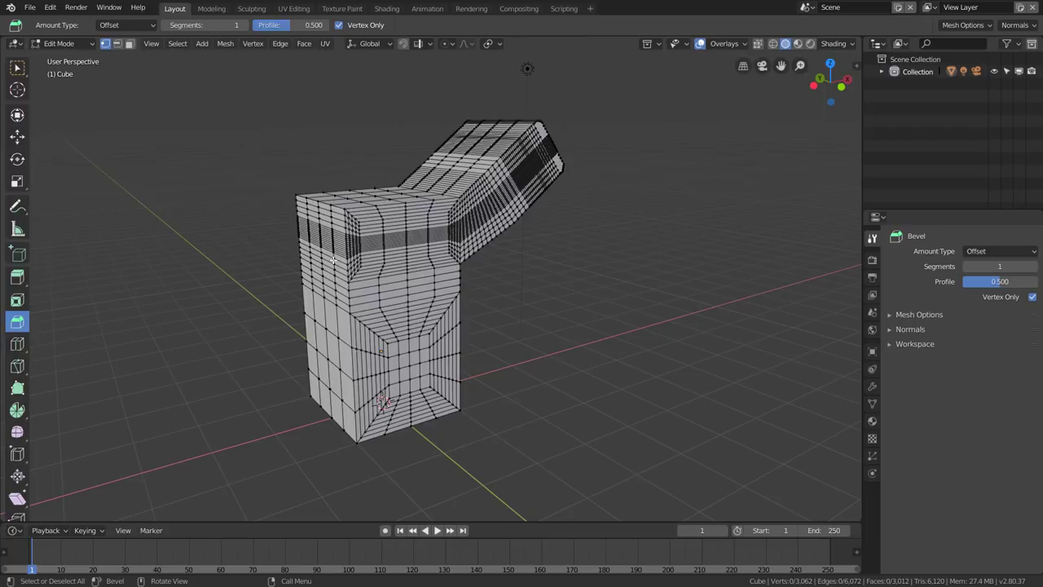
Lasso-select the block's left side and smooth it with Smooth Vertices
left_click(18, 433)
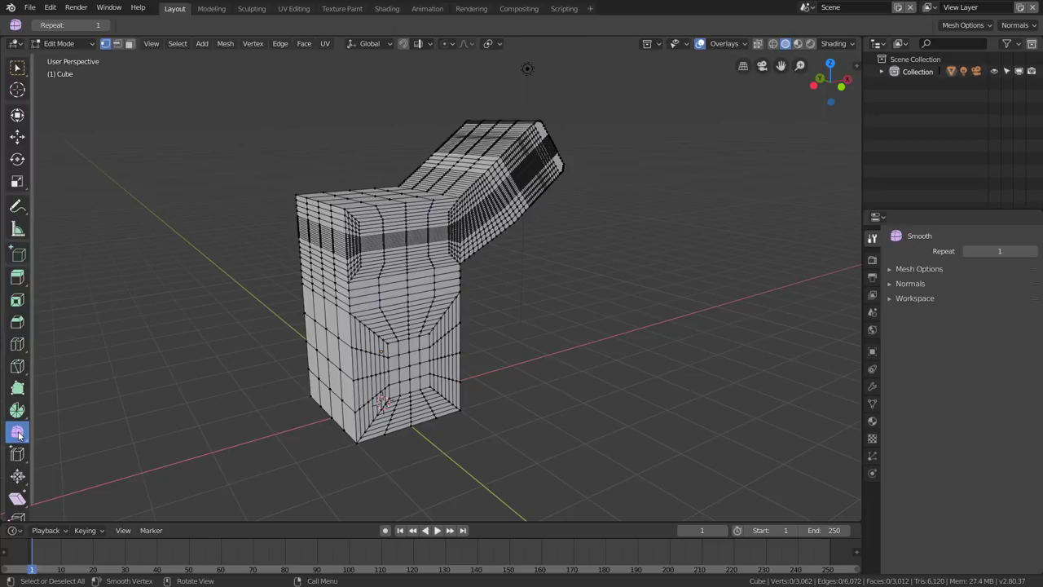
left_click(18, 433)
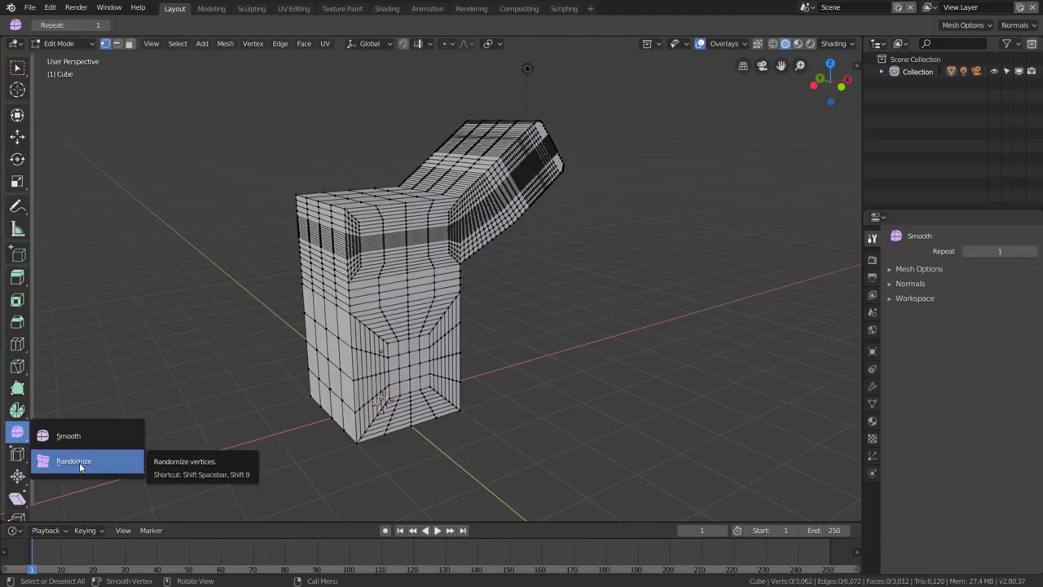
left_click(79, 437)
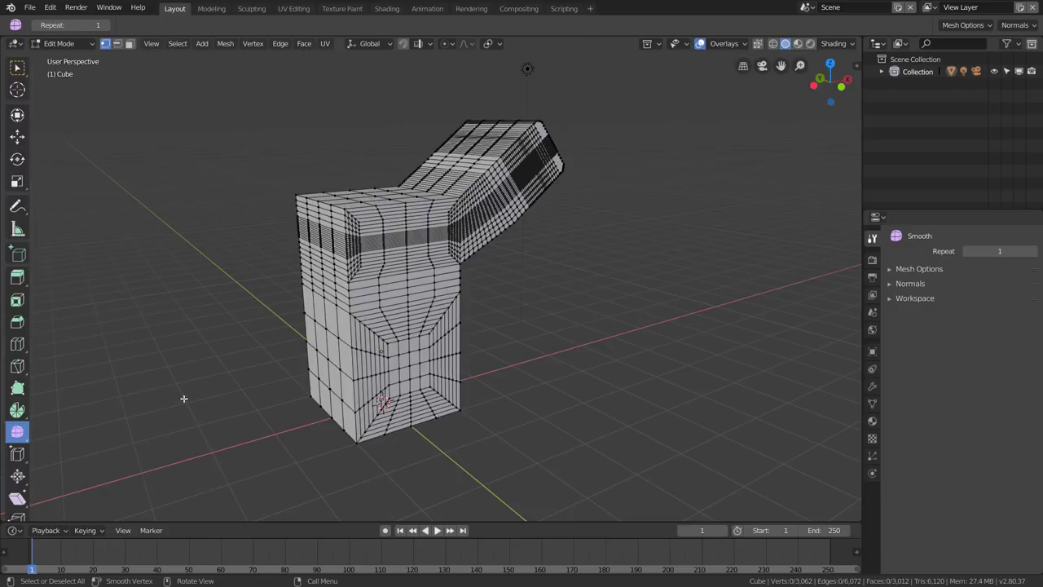
left_click(17, 67)
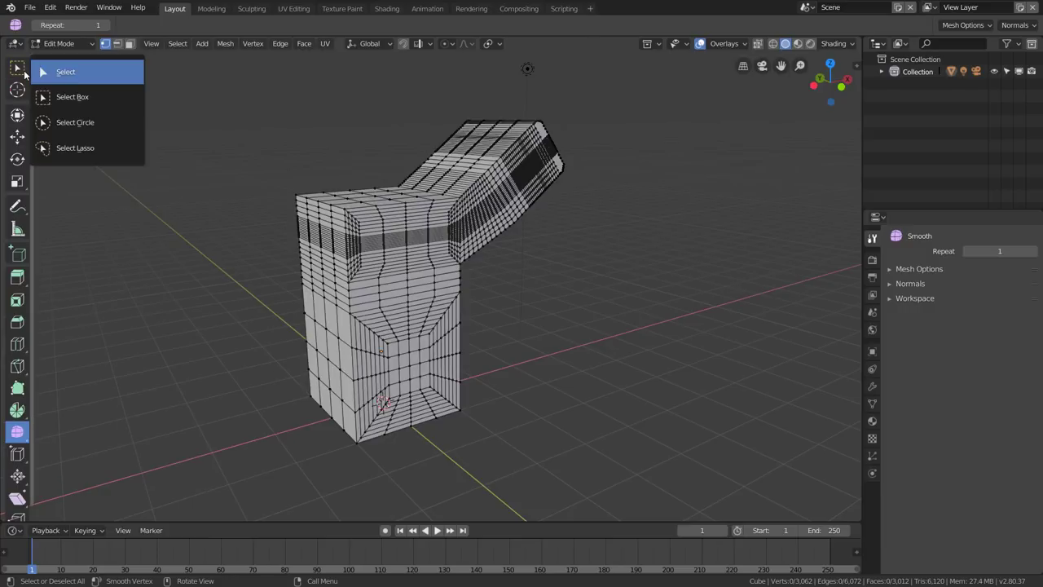
left_click(79, 154)
mouse_move(317, 157)
left_mouse_down()
mouse_move(353, 464)
mouse_move(319, 167)
left_mouse_up()
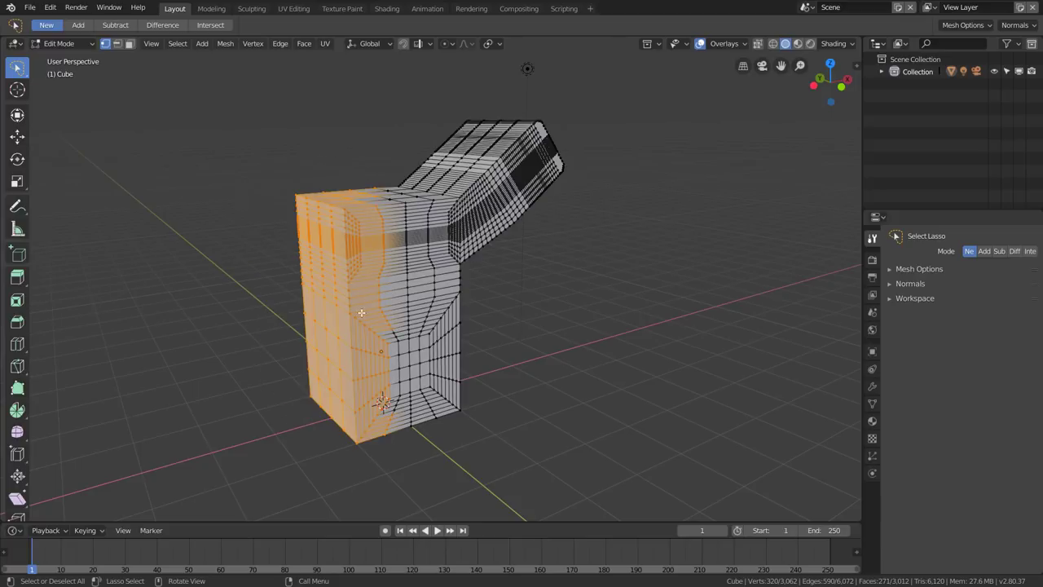
left_click(17, 432)
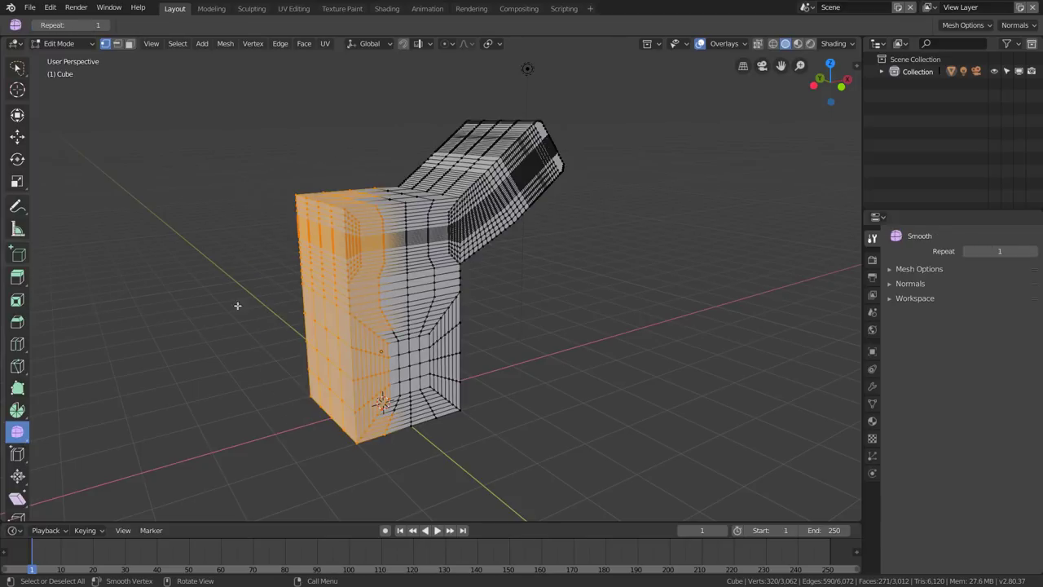
left_click_drag(316, 200, 463, 65)
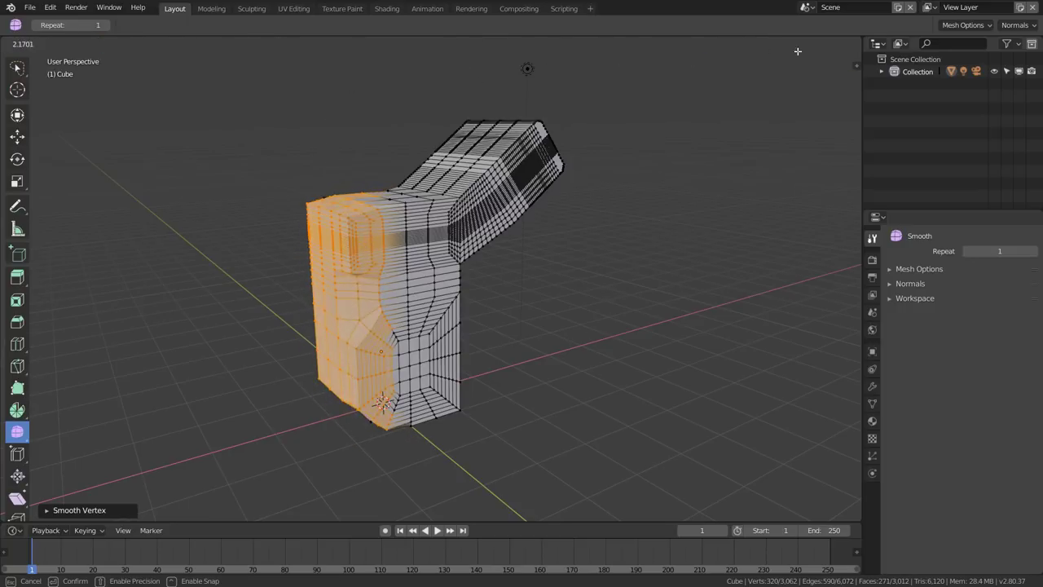
left_click(451, 183)
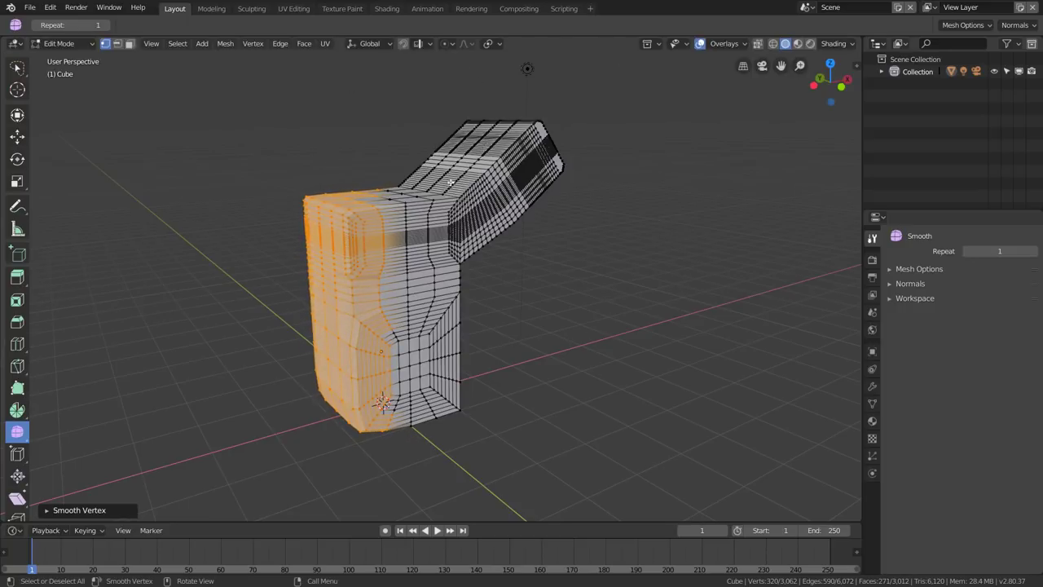
Select the whole mesh and smooth it several more times
key("a")
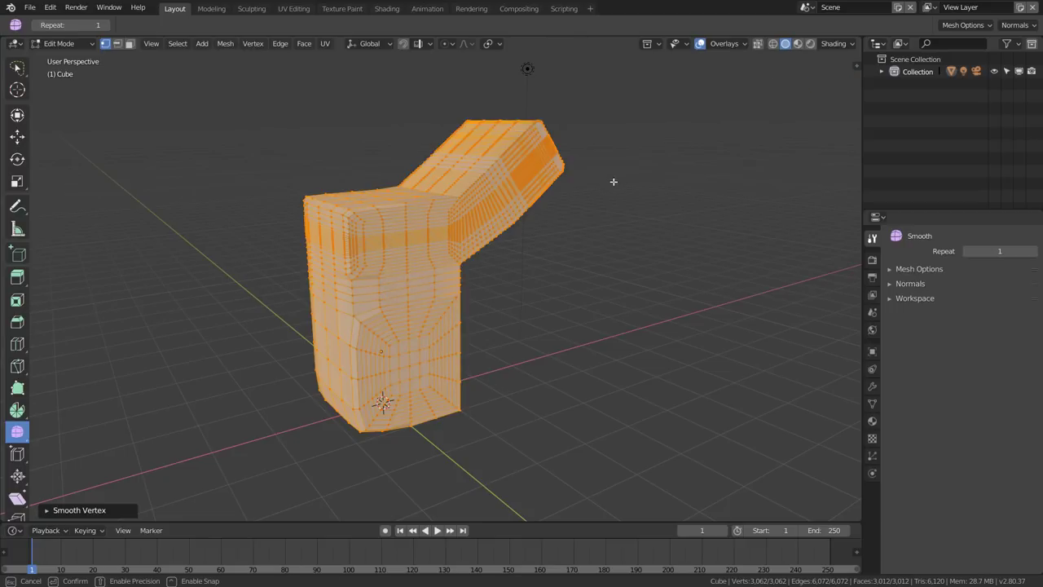
left_click_drag(612, 179, 663, 232)
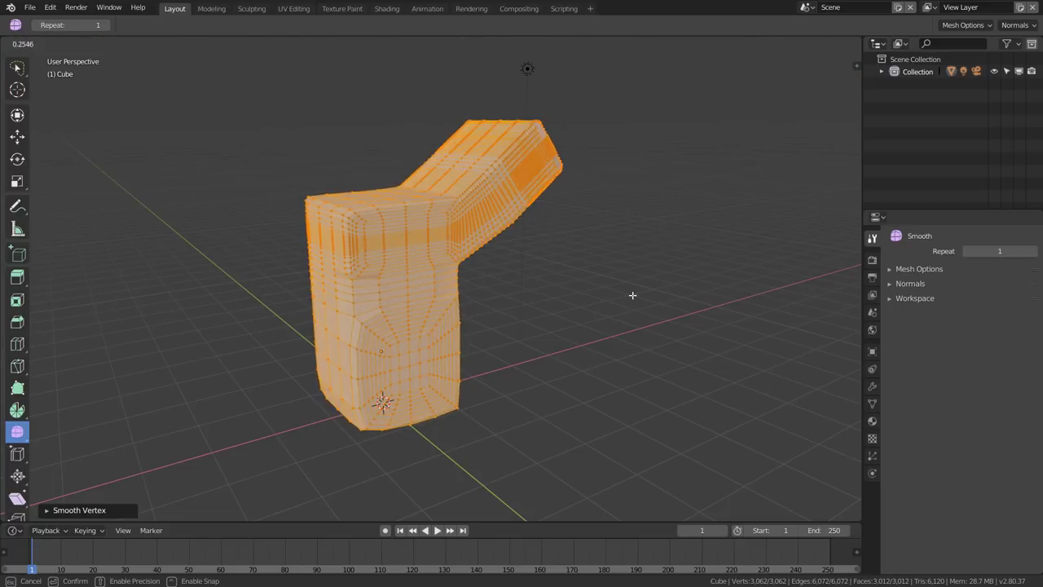
left_click(686, 350)
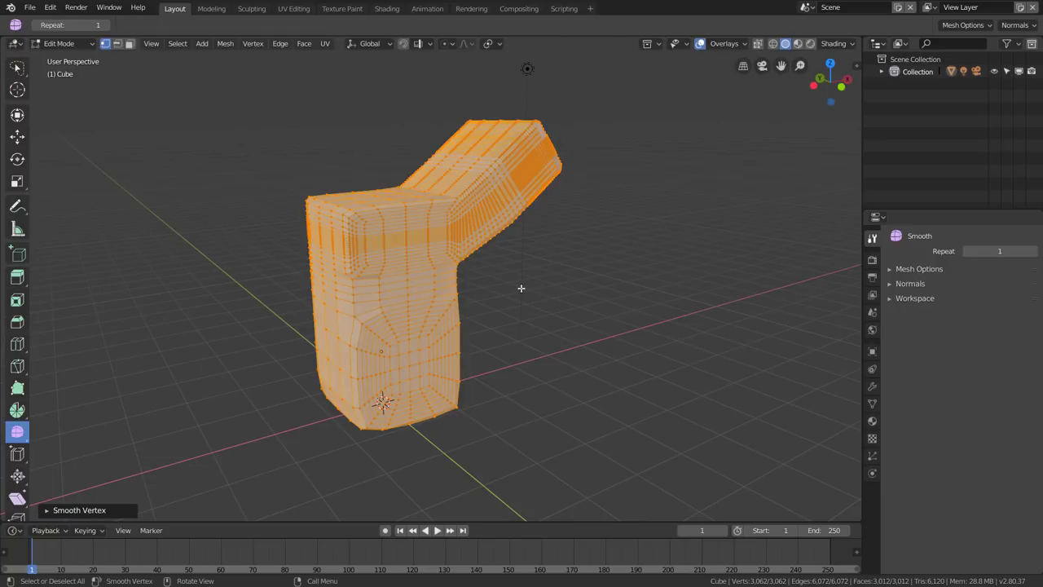
middle_click_drag(378, 348, 468, 226)
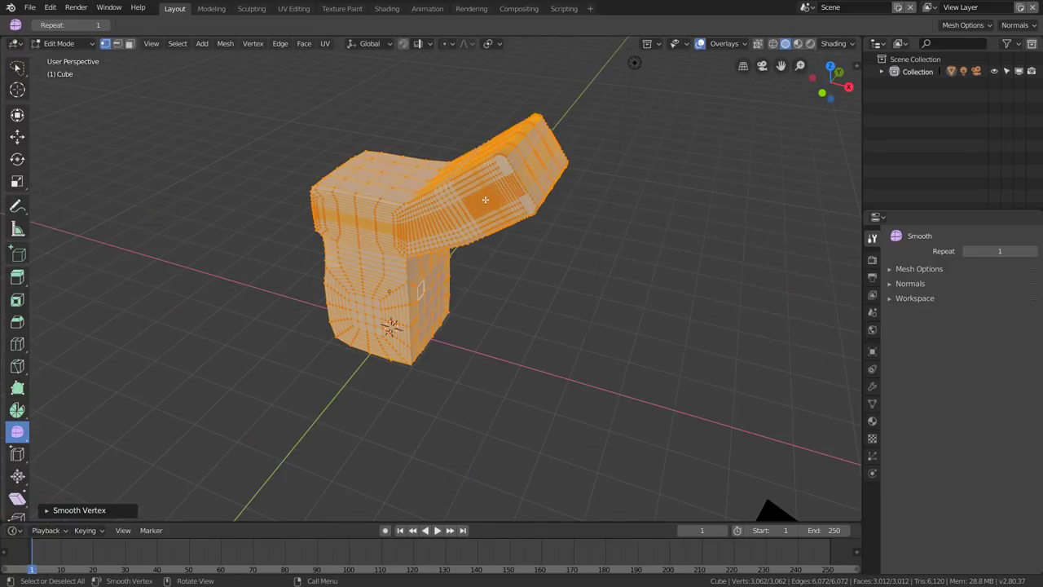
right_click(432, 375)
left_click(433, 376)
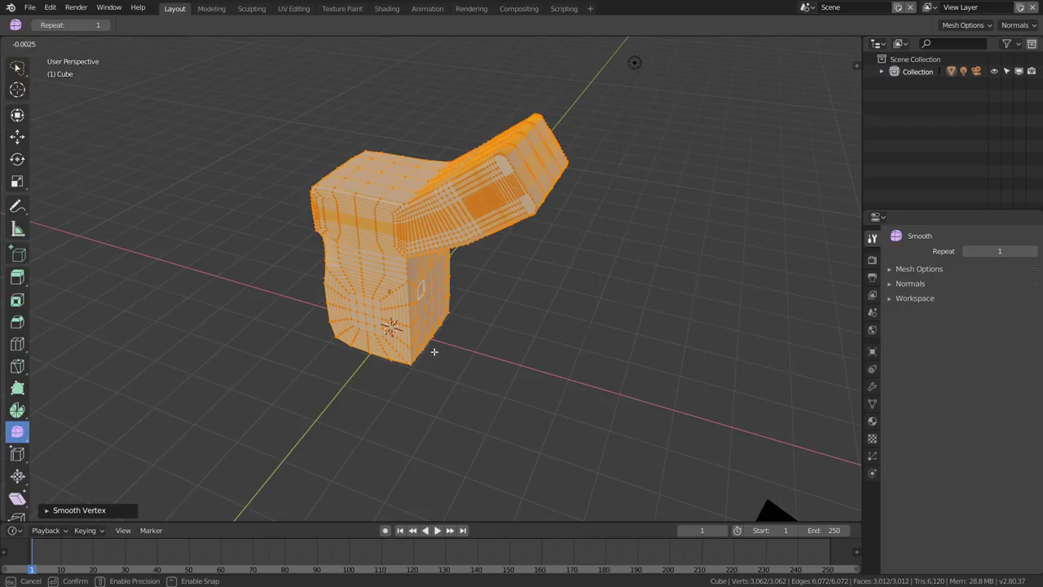
left_click(449, 318)
right_click(477, 324)
left_click(477, 324)
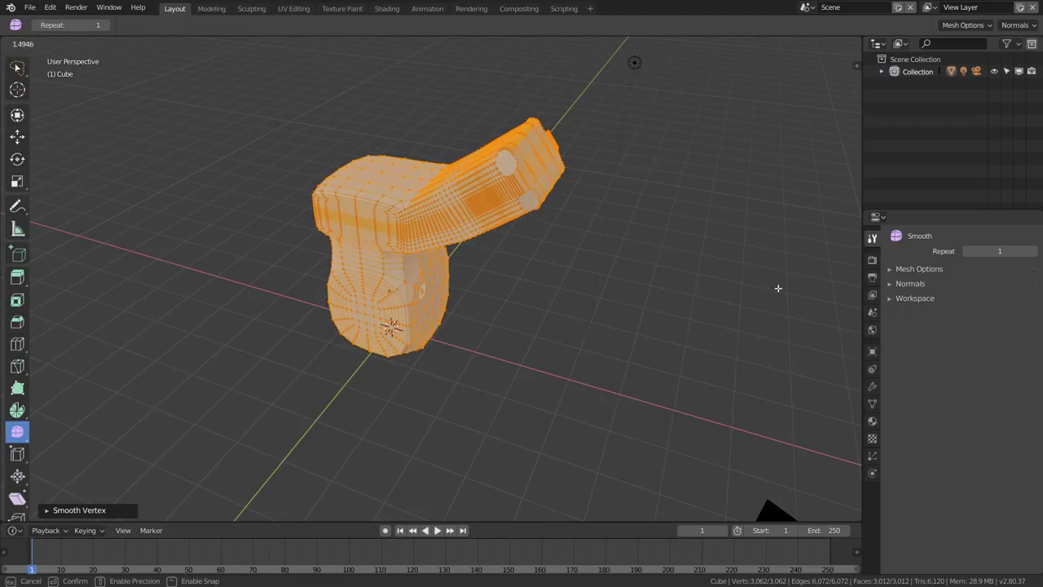
left_click(151, 82)
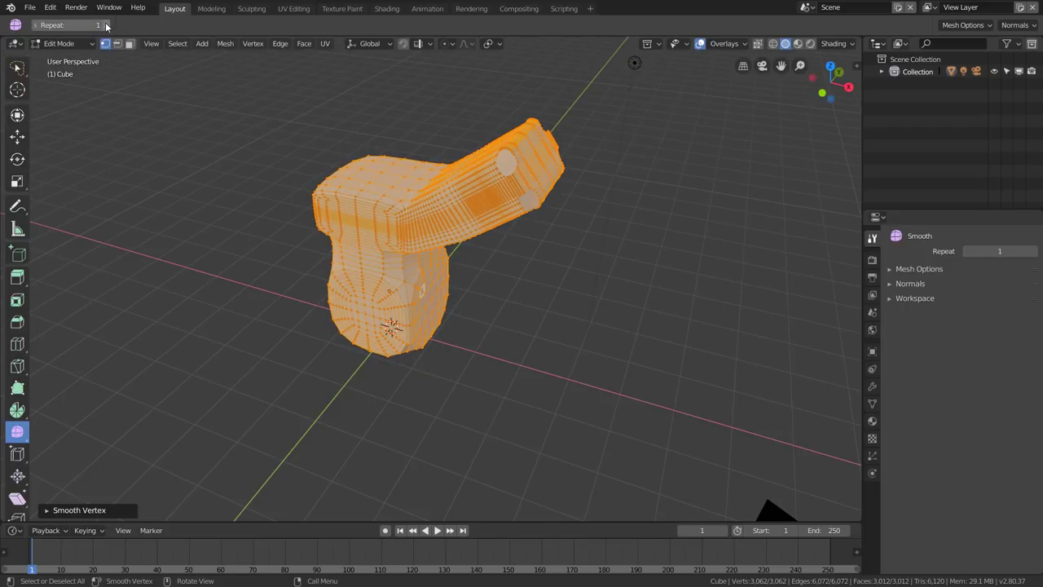
left_click_drag(424, 242, 554, 308)
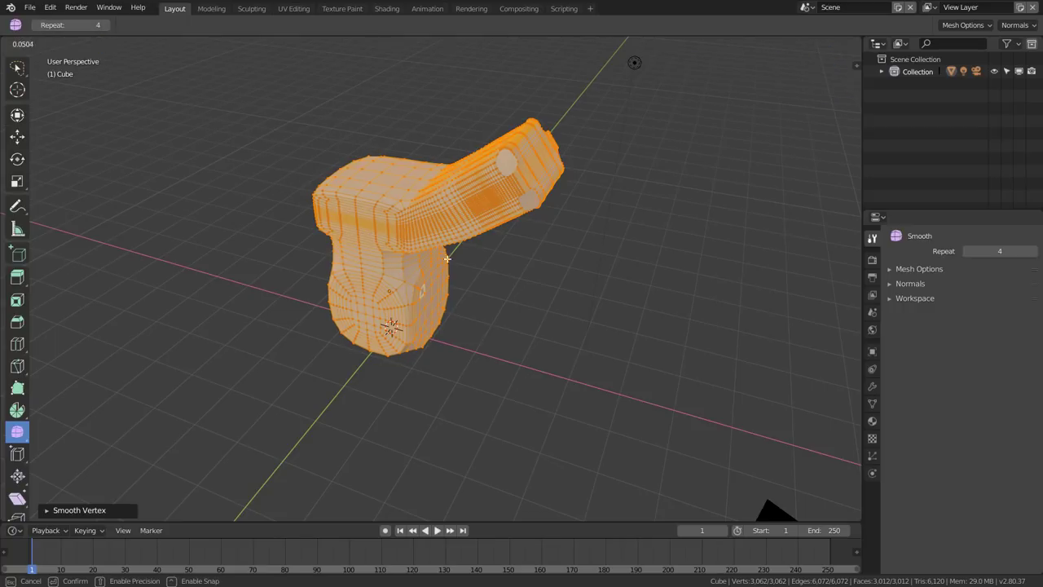
left_click(554, 308)
Set the Smooth Vertex repeat count to 4, keeping smoothing at 0.882
mouse_move(626, 330)
middle_mouse_down()
mouse_move(452, 332)
mouse_move(344, 419)
middle_mouse_up()
left_click(84, 514)
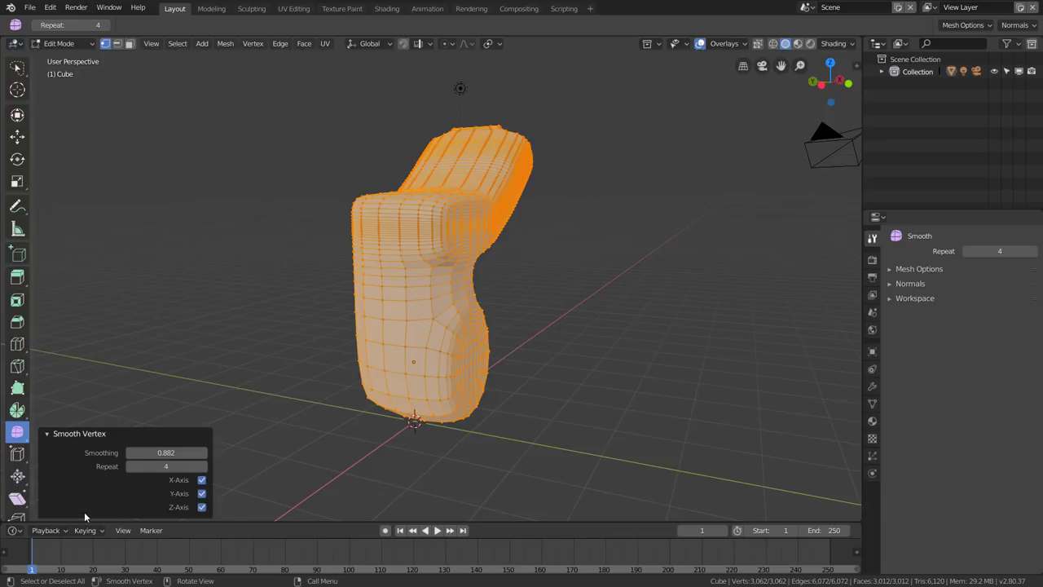
left_click(202, 468)
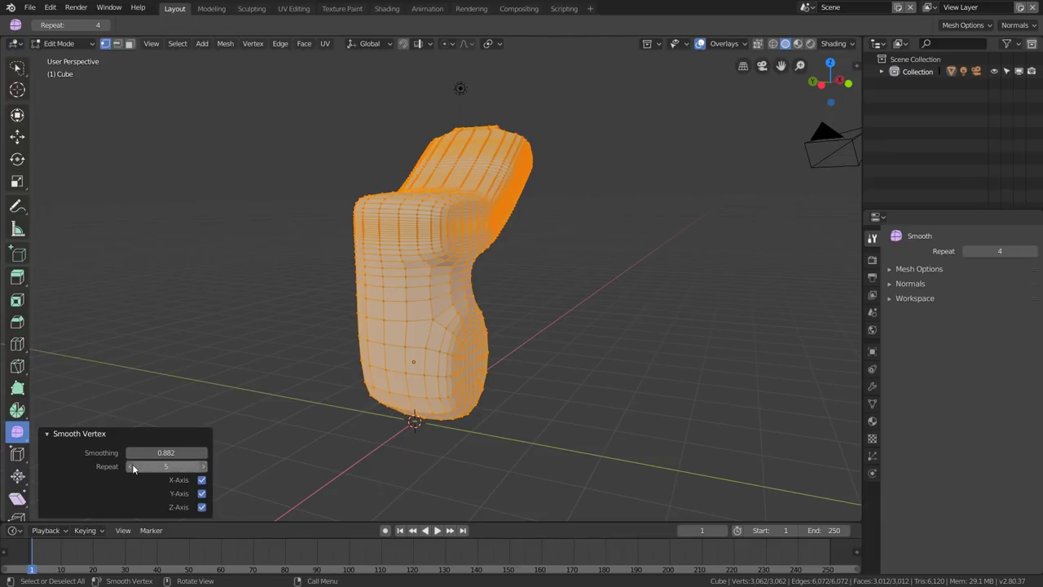
left_click(133, 468)
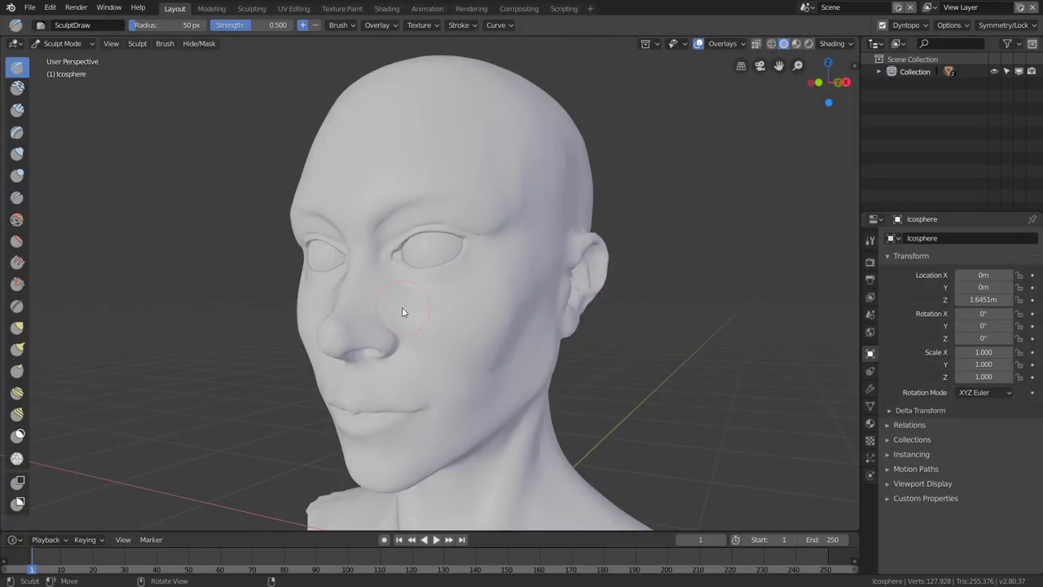
Cycle through the sculpt brushes, including Inflate/Deflate, and return to SculptDraw
left_click(17, 87)
left_click(17, 109)
left_click(17, 132)
left_click(17, 153)
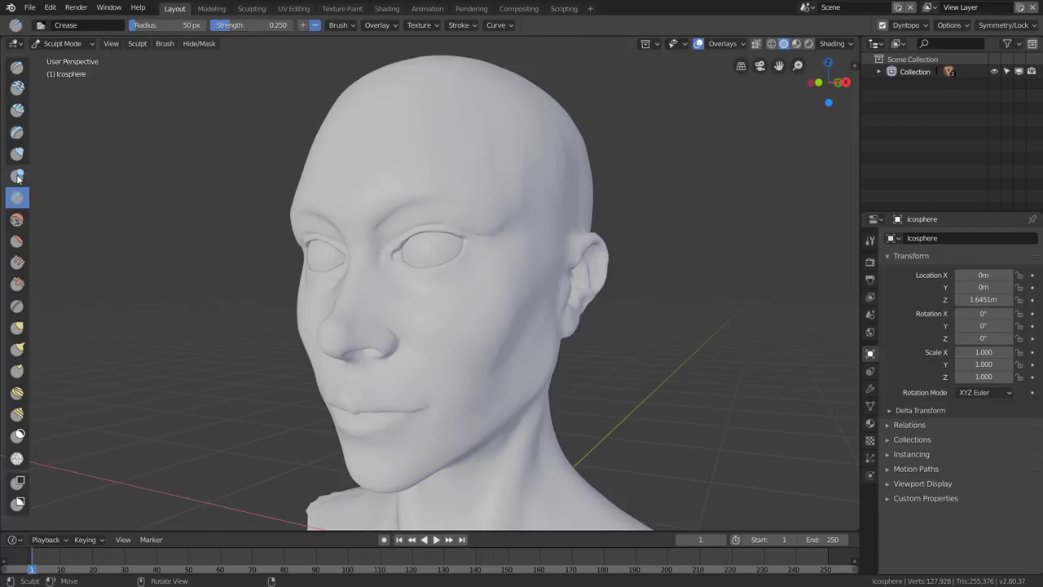
left_click(17, 175)
left_click(17, 153)
left_click(17, 132)
left_click(17, 109)
left_click(17, 87)
left_click(17, 68)
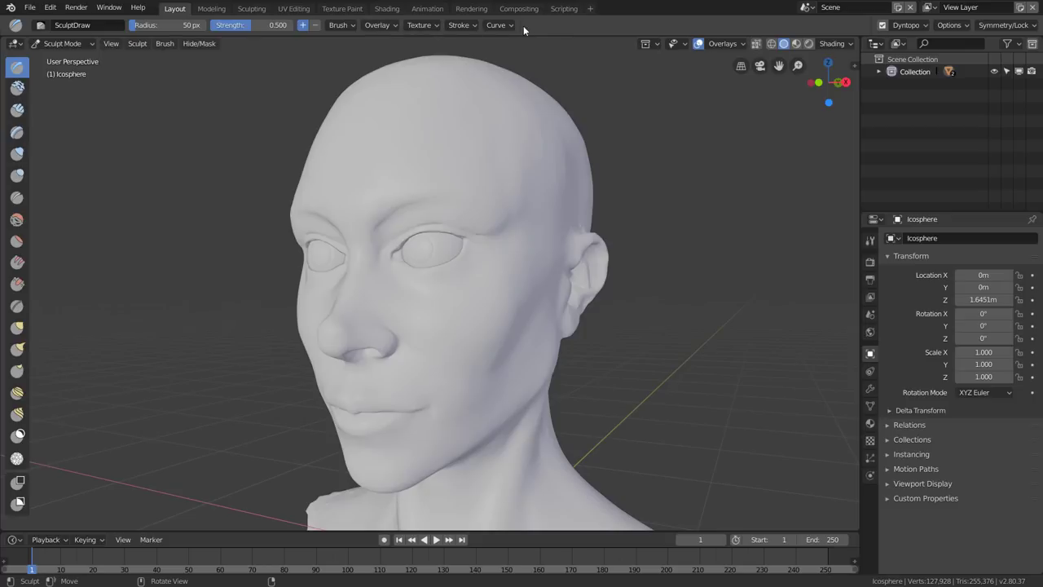
Review the brush radius, strength and overlay settings, then show SculptDraw's settings in Properties
left_click(341, 26)
left_click(370, 25)
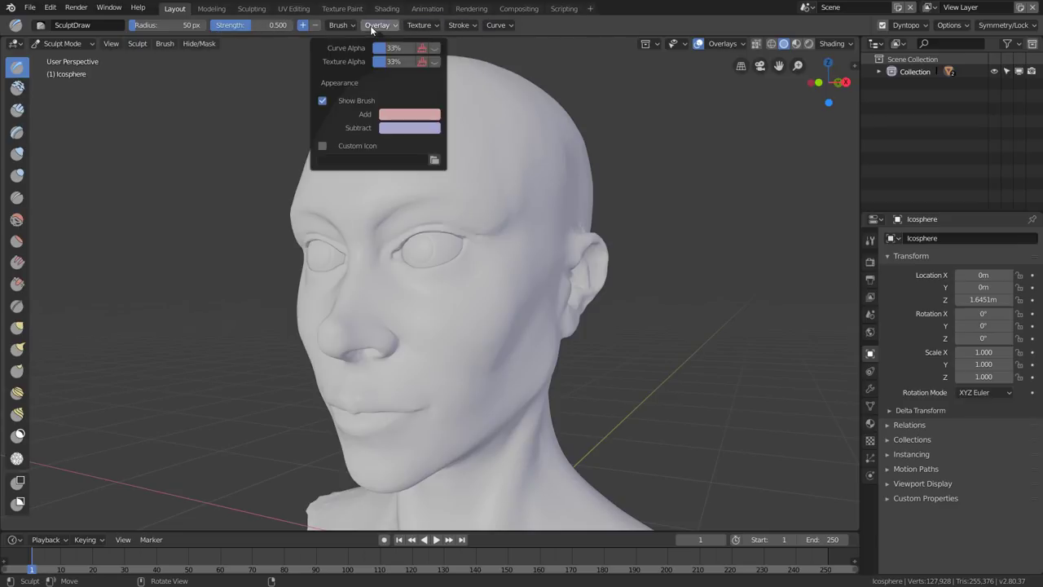
left_click(870, 241)
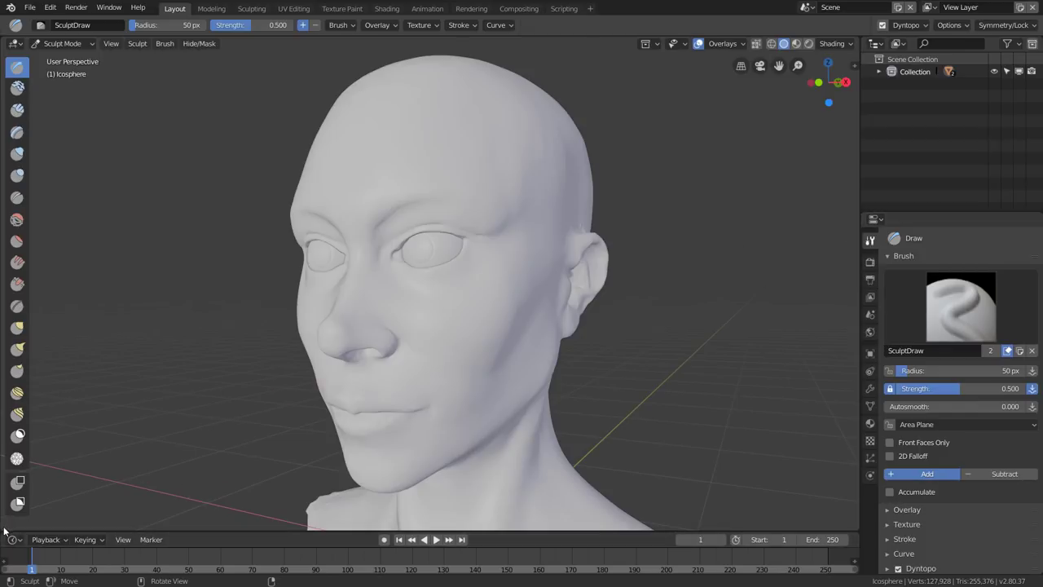
Split the 3D view and make the left area a Properties editor showing Active Tool settings
left_click_drag(3, 528, 212, 533)
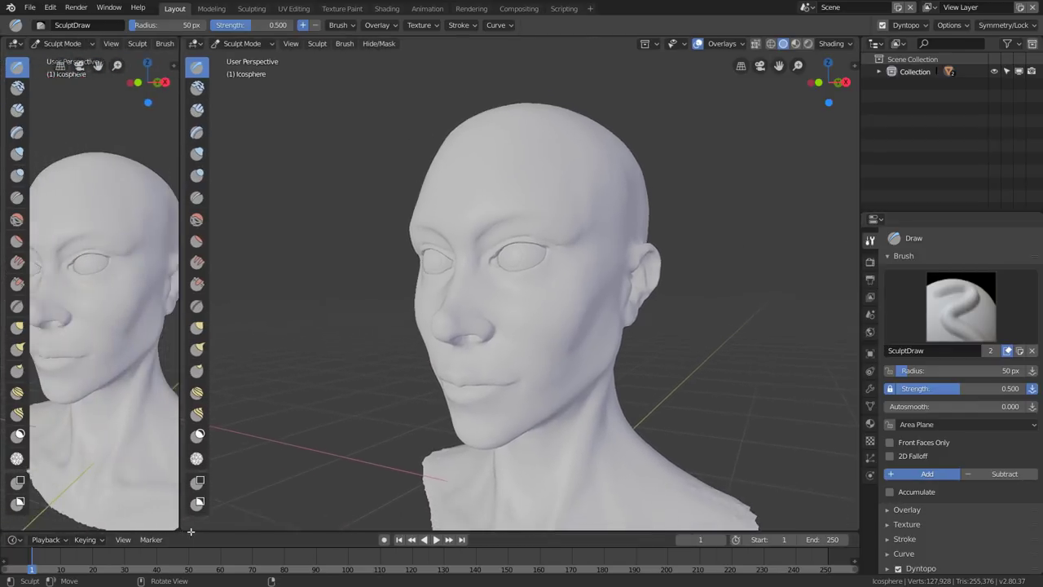
left_click(15, 43)
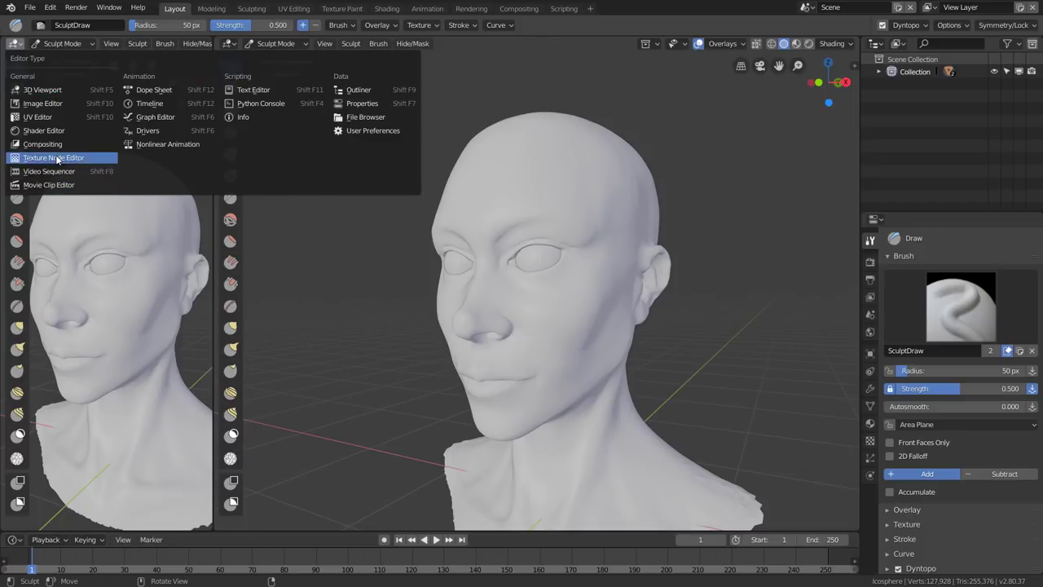
left_click(352, 104)
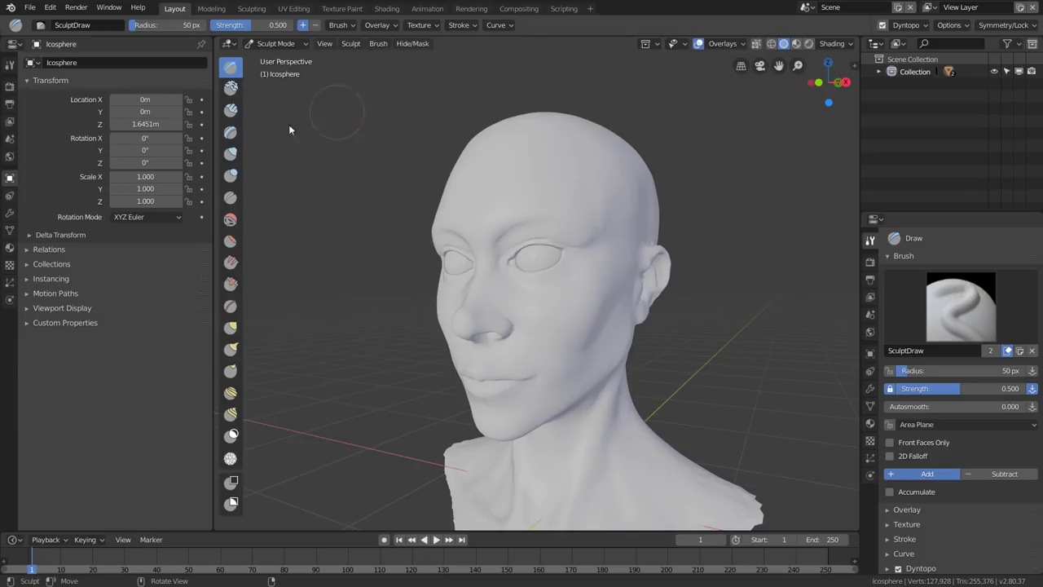
left_click(10, 65)
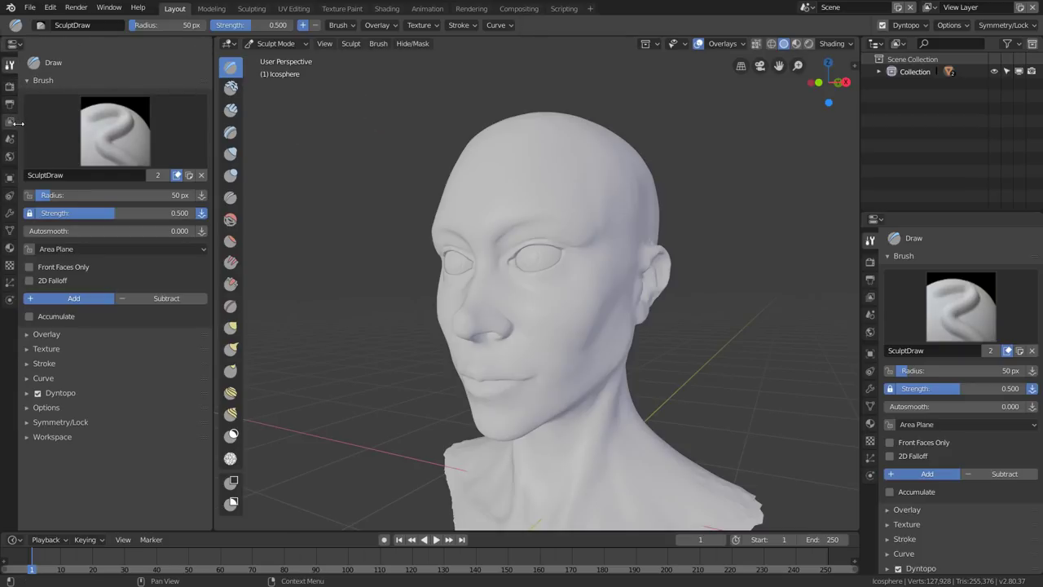
Hide the left panel's tab column and narrow the Draw brush settings panel
left_click(82, 114)
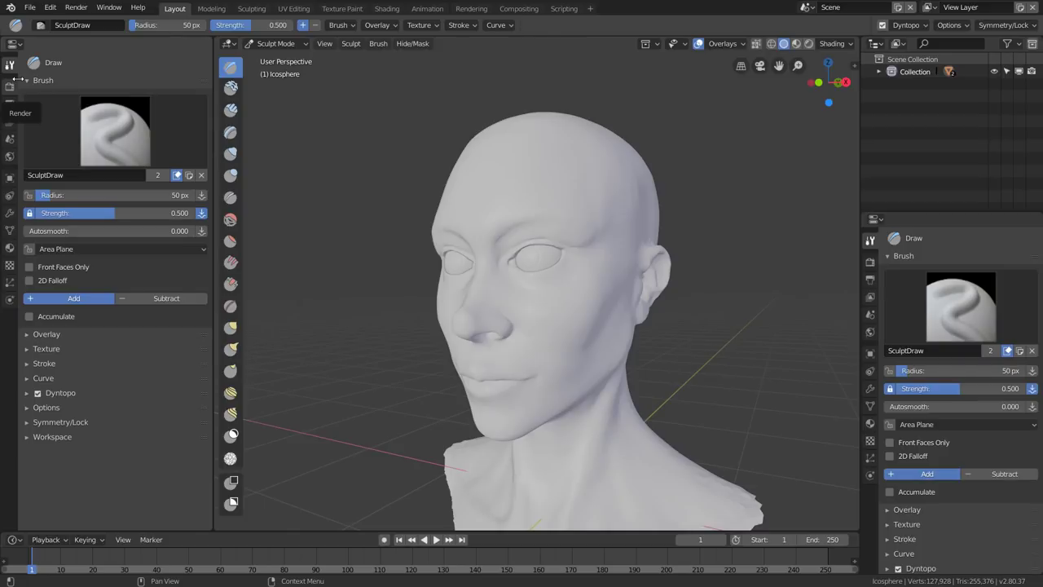
left_click_drag(16, 73, 1, 73)
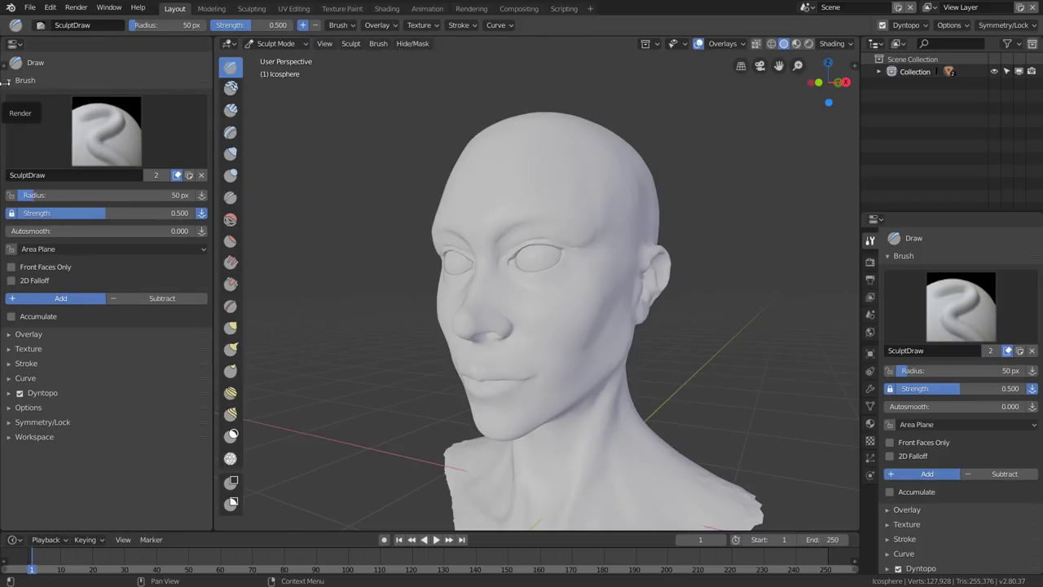
left_click(204, 101)
left_click(213, 108)
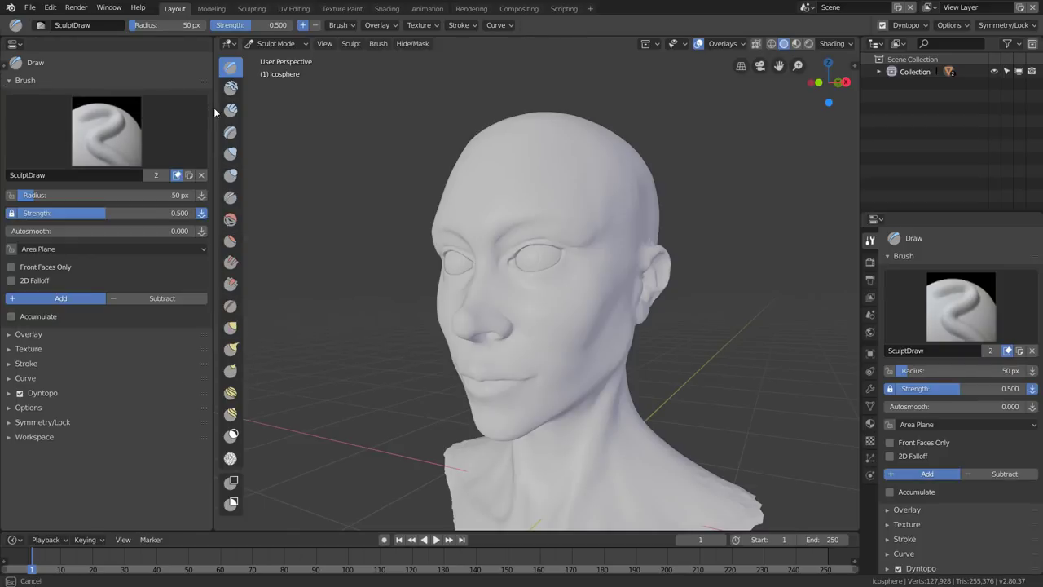
left_click_drag(214, 107, 144, 114)
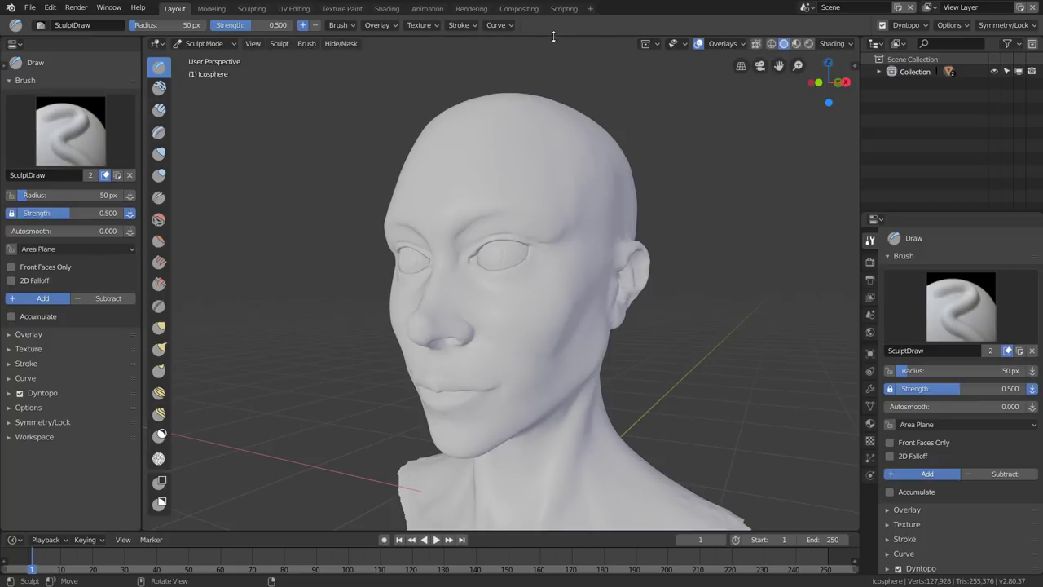
Hide, then restore, the tool settings row showing 50 px radius and 0.500 strength; inspect brush texture
left_click_drag(554, 35, 551, 11)
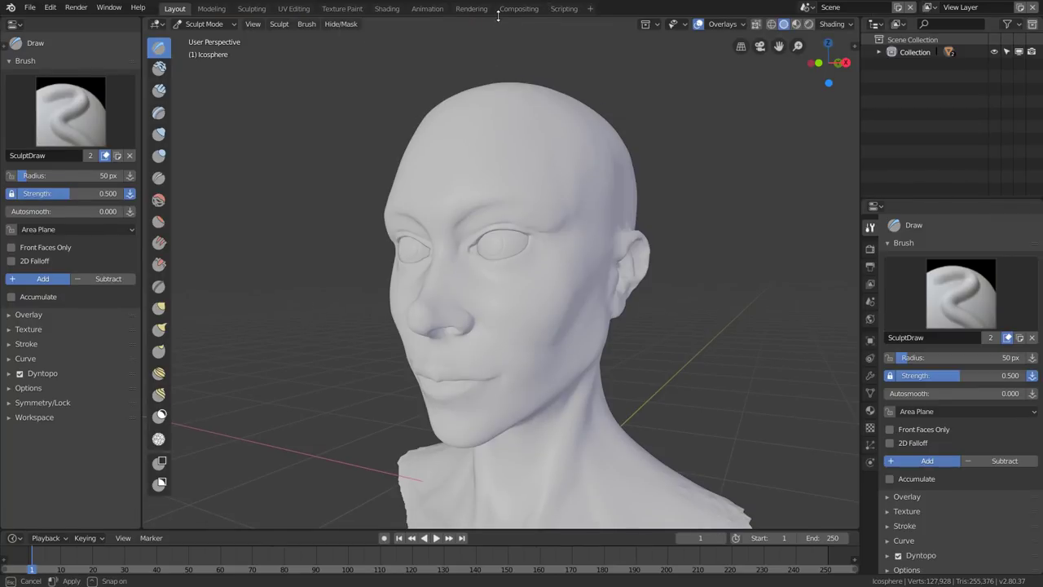
left_click_drag(498, 16, 497, 39)
left_click(433, 27)
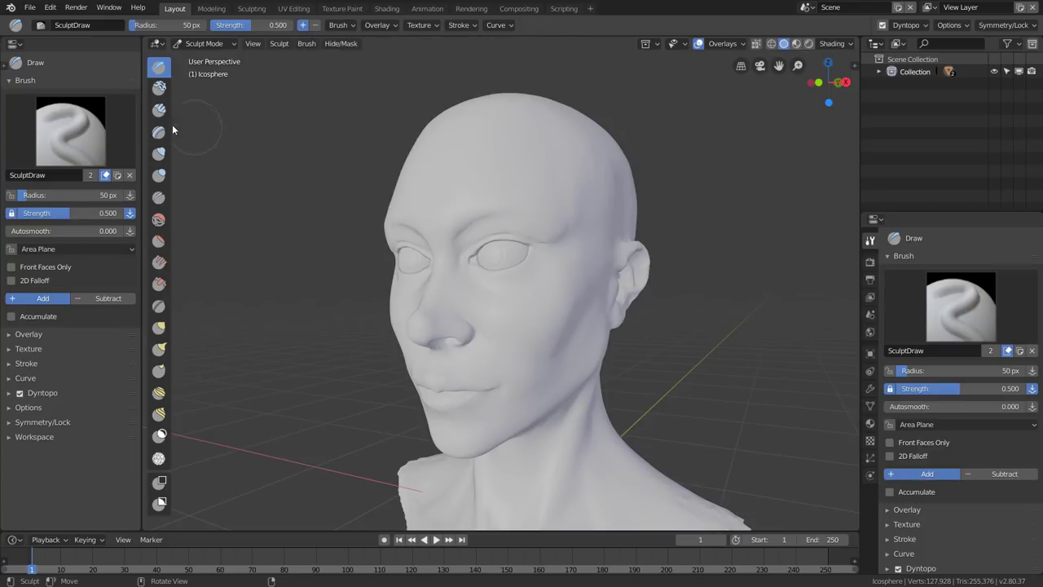
With the Clay brush, build forehead wrinkles and brow ridges and reshape the cheek and mouth corner
left_click(159, 87)
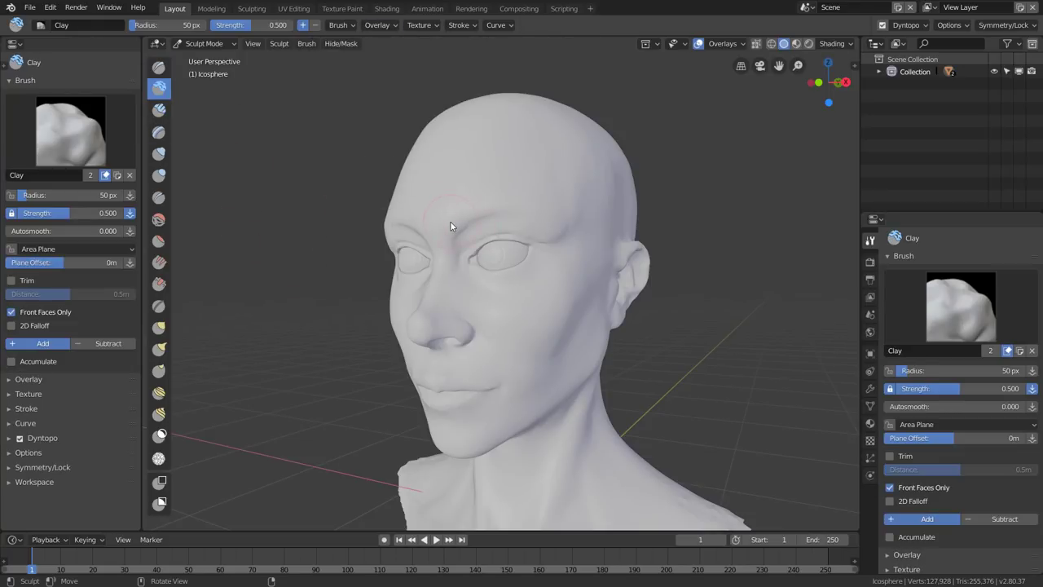
mouse_move(451, 226)
left_mouse_down()
mouse_move(436, 216)
mouse_move(493, 194)
mouse_move(421, 221)
mouse_move(435, 205)
mouse_move(470, 214)
mouse_move(449, 225)
mouse_move(522, 217)
mouse_move(441, 230)
left_mouse_up()
mouse_move(570, 297)
left_mouse_down()
mouse_move(549, 380)
mouse_move(477, 430)
mouse_move(541, 330)
left_mouse_up()
mouse_move(464, 381)
left_mouse_down()
mouse_move(485, 389)
mouse_move(488, 342)
mouse_move(443, 350)
mouse_move(463, 270)
mouse_move(584, 254)
mouse_move(574, 236)
left_mouse_up()
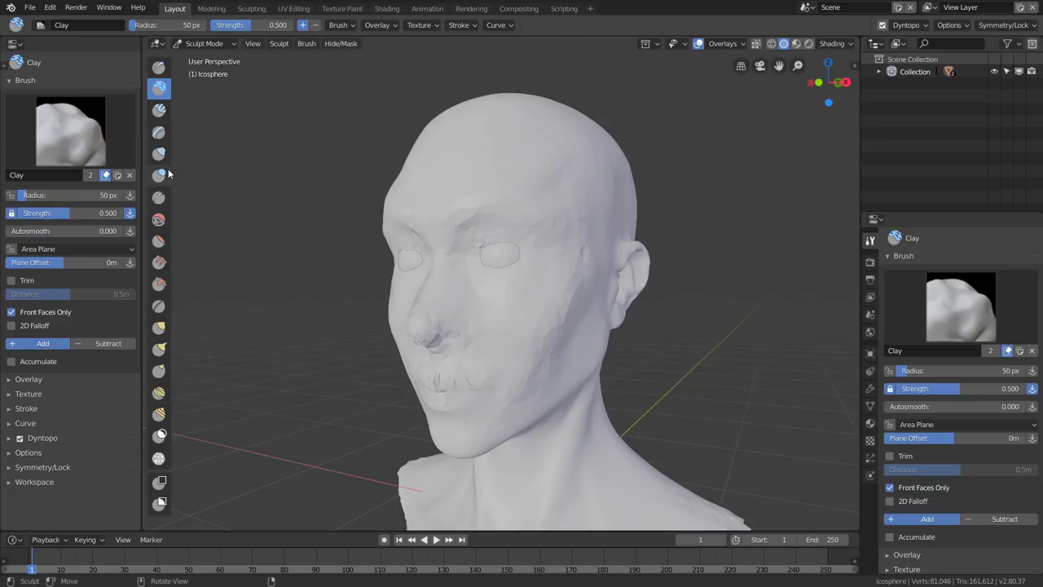
Fill in the eye sockets across the brow using the Fill/Deepen brush
left_click(159, 263)
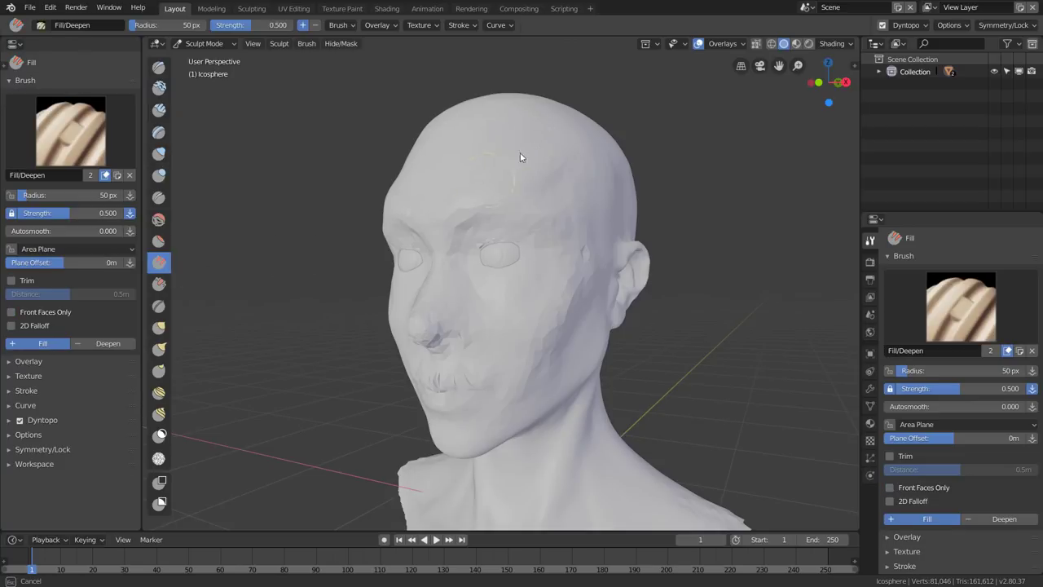
left_click_drag(425, 237, 522, 236)
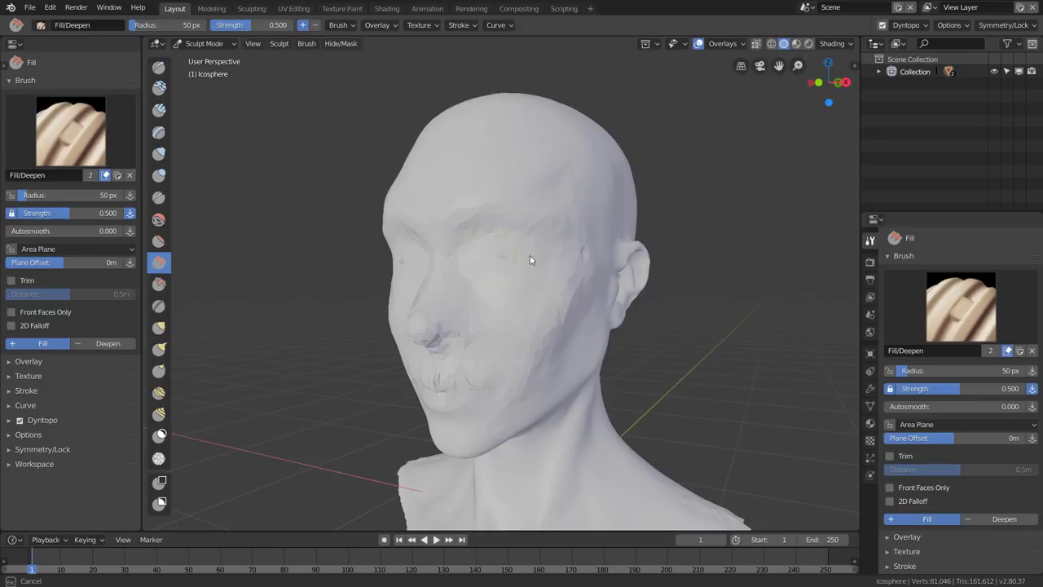
left_click_drag(530, 260, 471, 260)
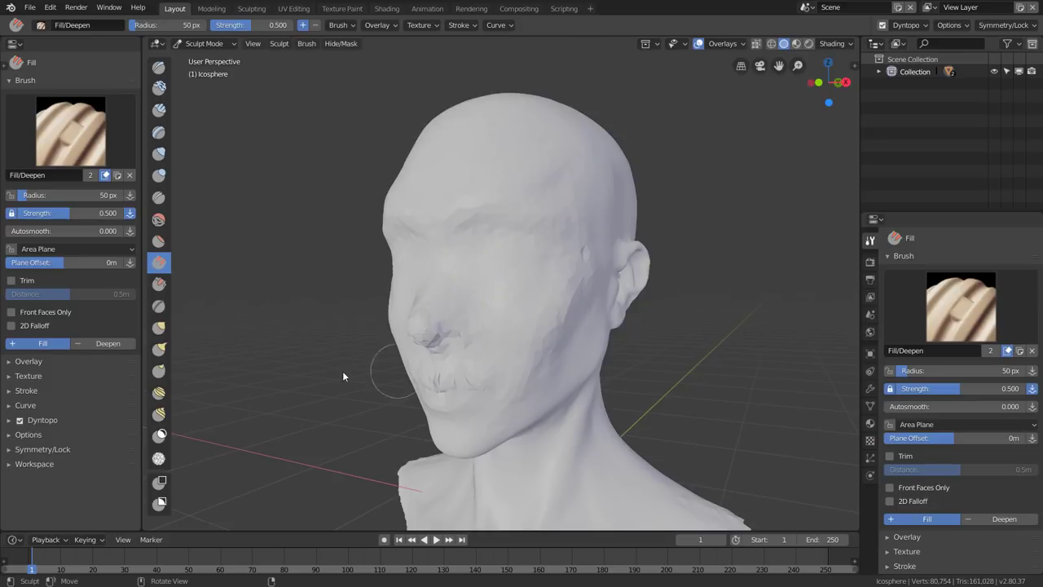
Pull a horn up from the top of the head with Snake Hook, then reselect Draw
left_click(159, 349)
left_click_drag(594, 160, 644, 102)
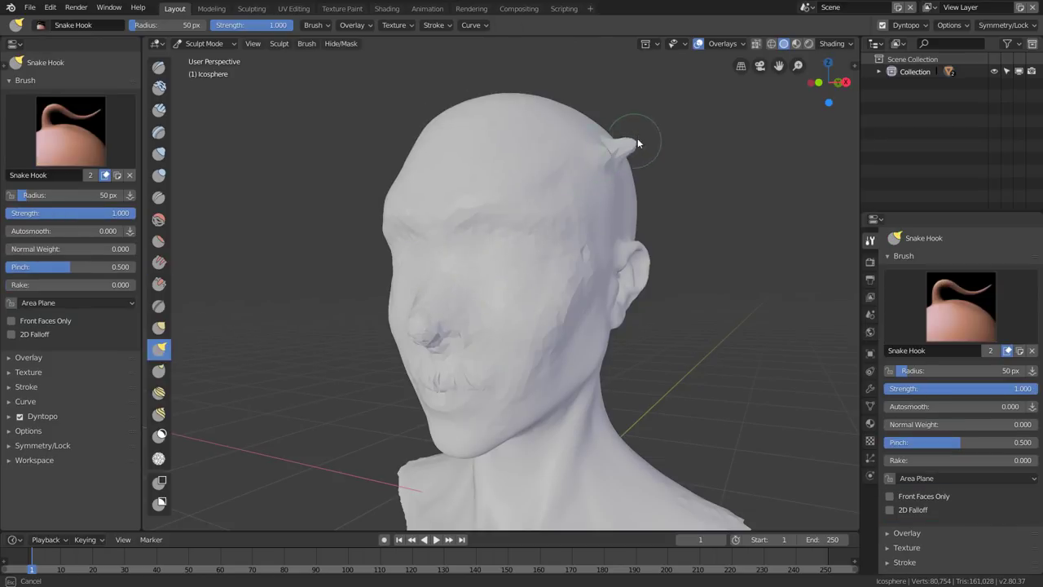
mouse_move(376, 255)
middle_mouse_down()
mouse_move(449, 249)
mouse_move(382, 252)
mouse_move(375, 265)
middle_mouse_up()
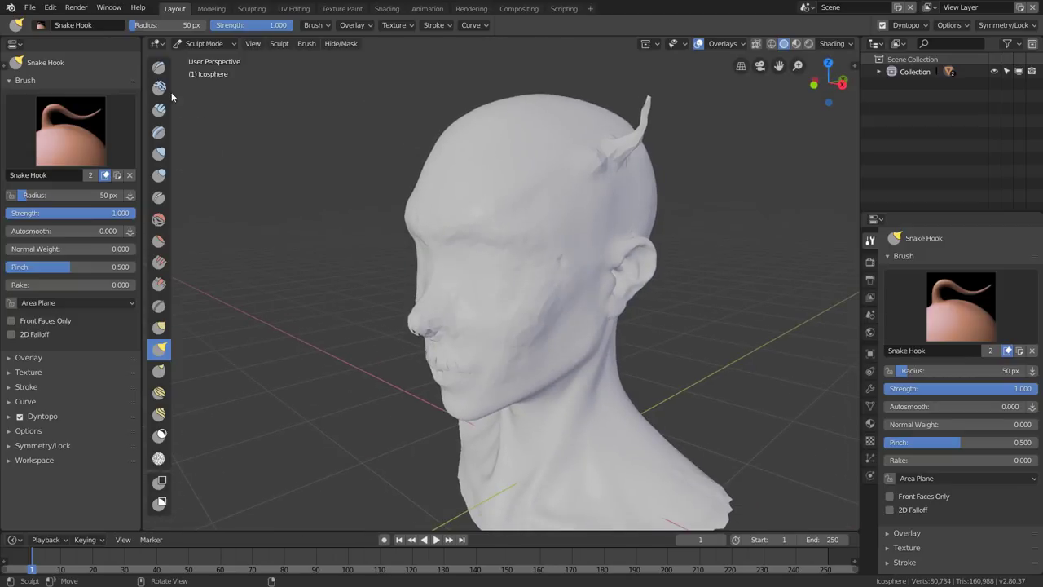
left_click(159, 67)
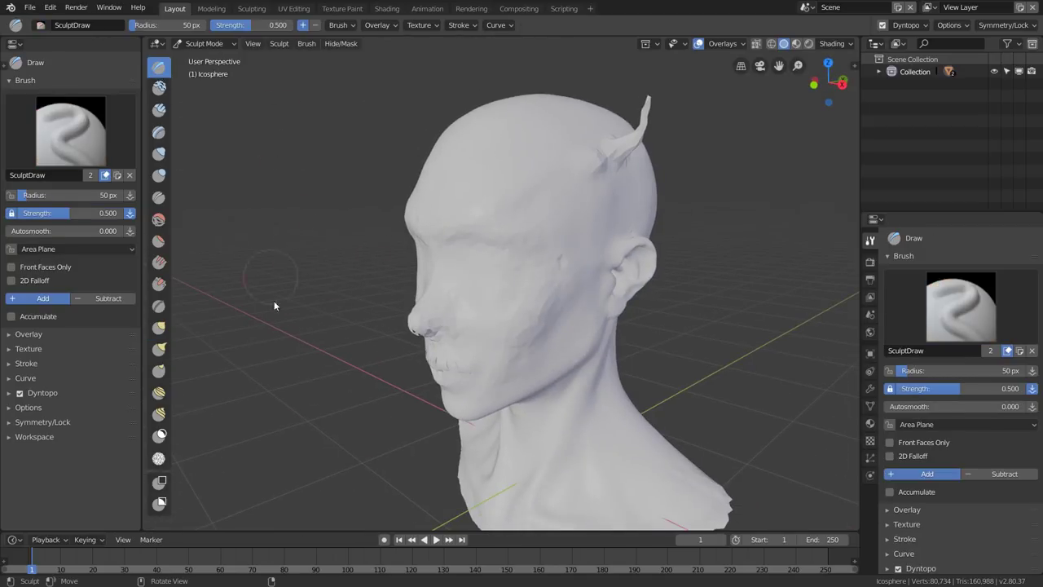
Show the Render tab's Eevee sampling settings and slightly widen the left brush panel
left_click(870, 261)
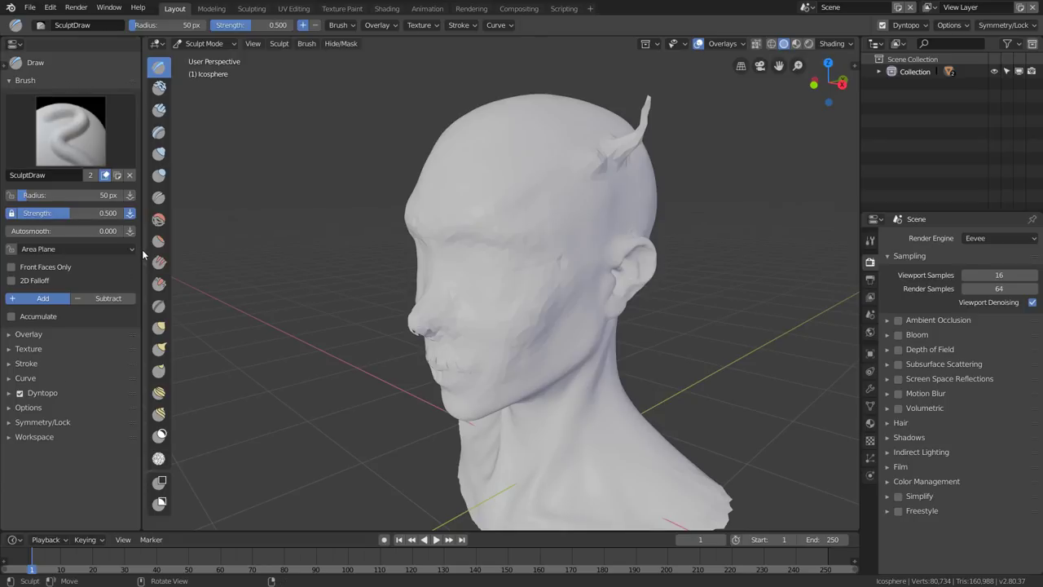
left_click_drag(142, 254, 149, 254)
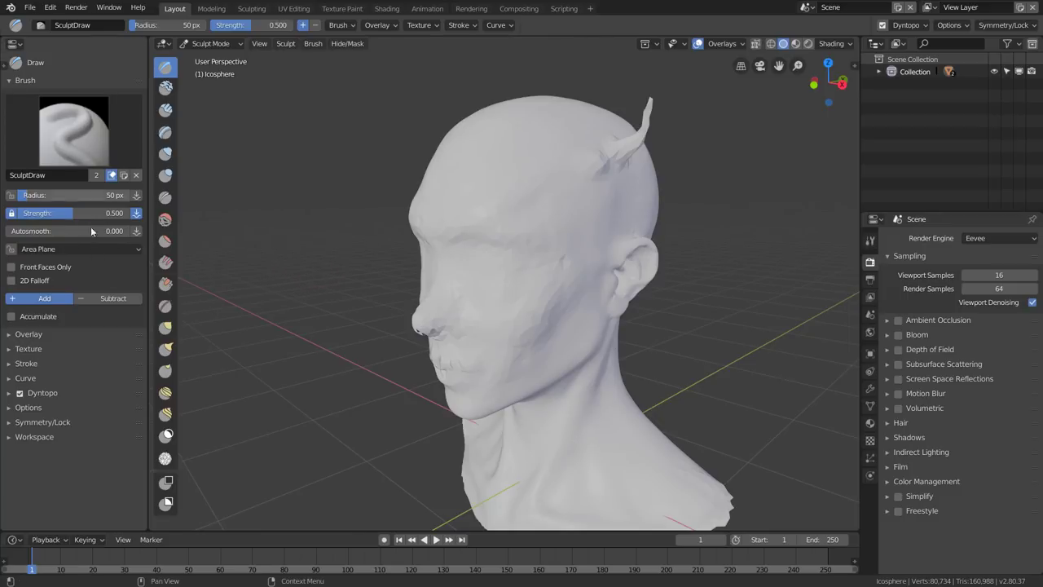
mouse_move(148, 261)
left_mouse_down()
mouse_move(7, 256)
mouse_move(147, 264)
left_mouse_up()
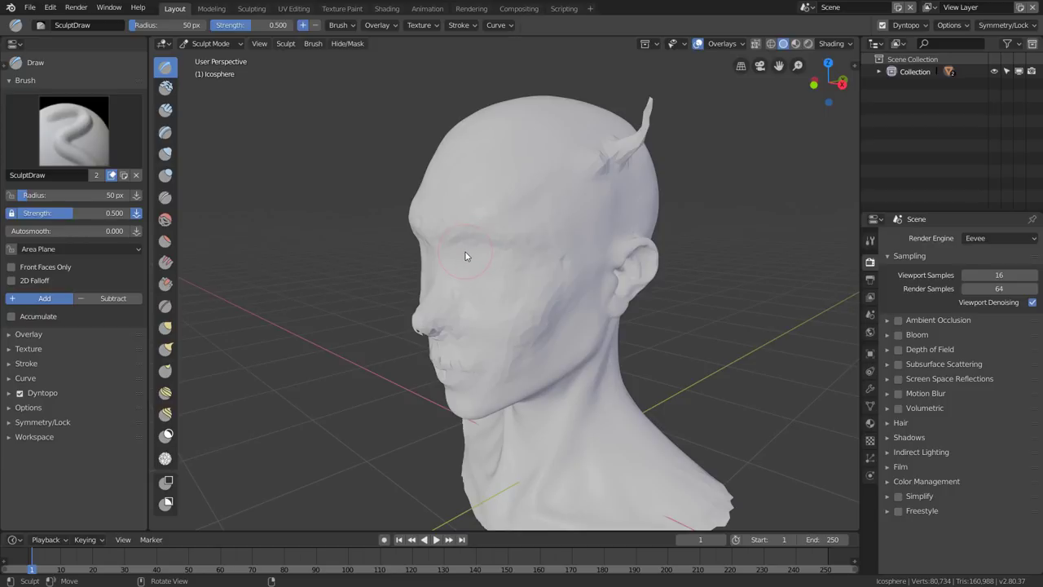
Toggle the full-window 3D view on and off with Ctrl+Alt+Space
key("ctrl")
key("ctrl+alt+space")
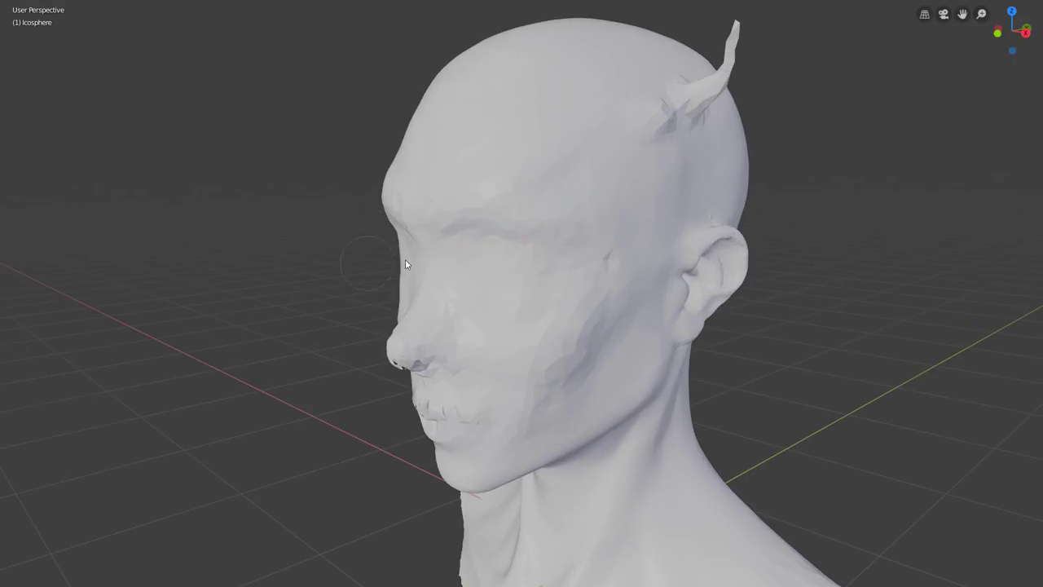
key("ctrl+alt+space")
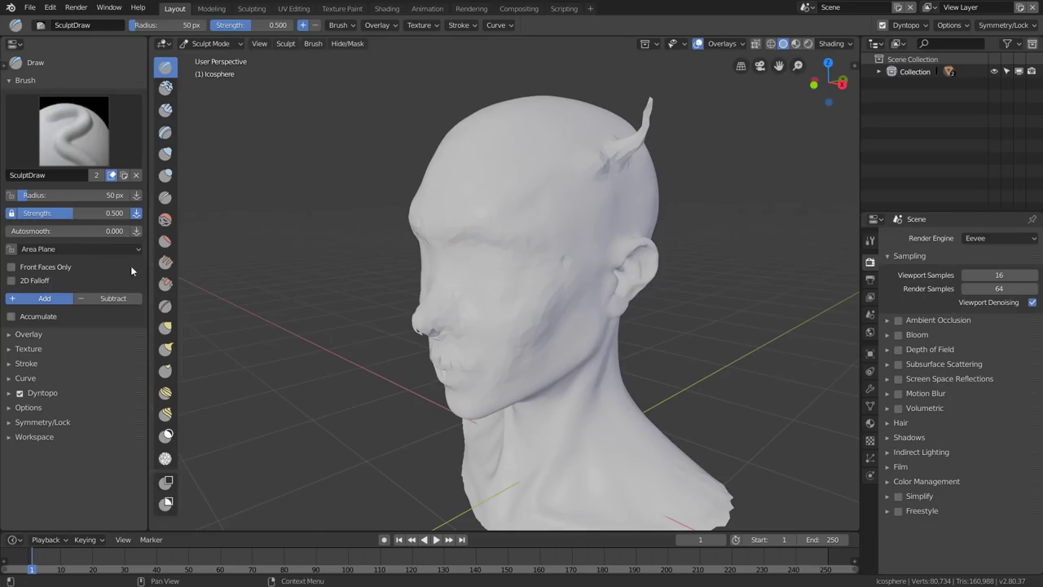
key("ctrl+alt+space")
key("ctrl+alt+space")
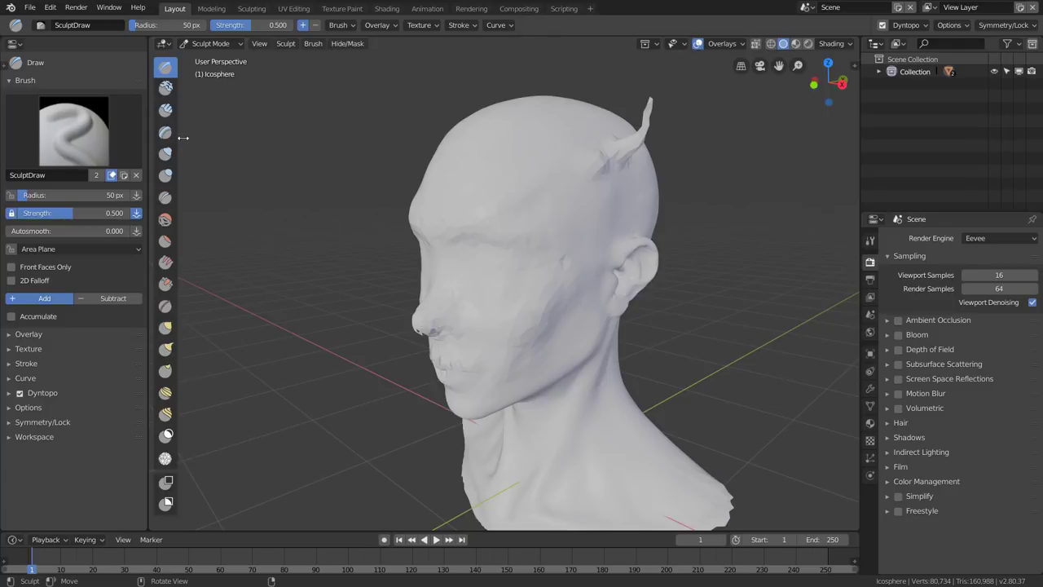
mouse_move(166, 141)
left_mouse_down()
mouse_move(113, 146)
mouse_move(178, 153)
left_mouse_up()
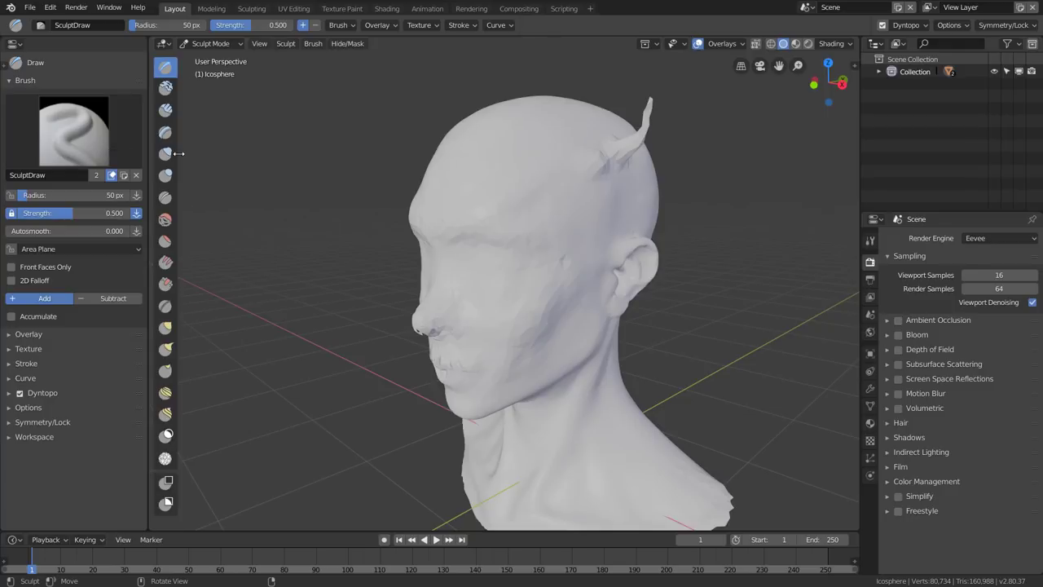